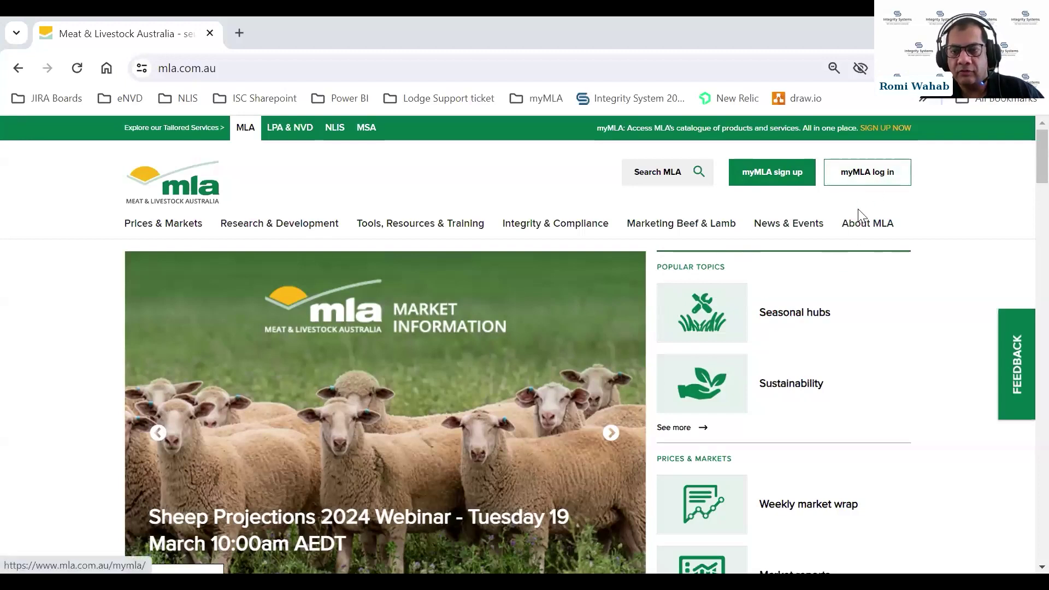
Sign in to myMLA using the saved account password
{"action": "left_click", "coordinate": [860, 181]}
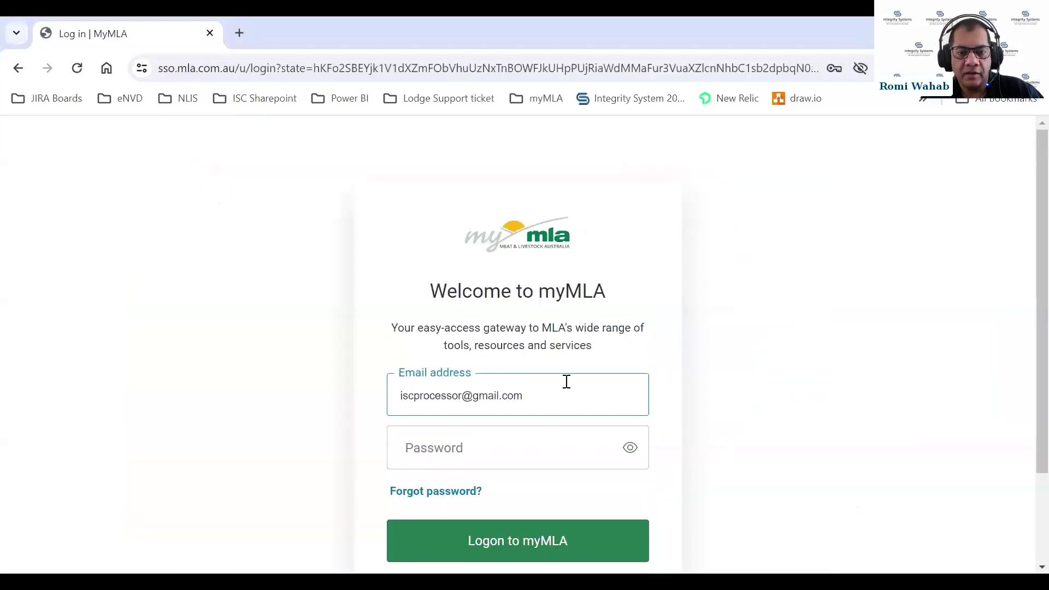
{"action": "left_click", "coordinate": [421, 448]}
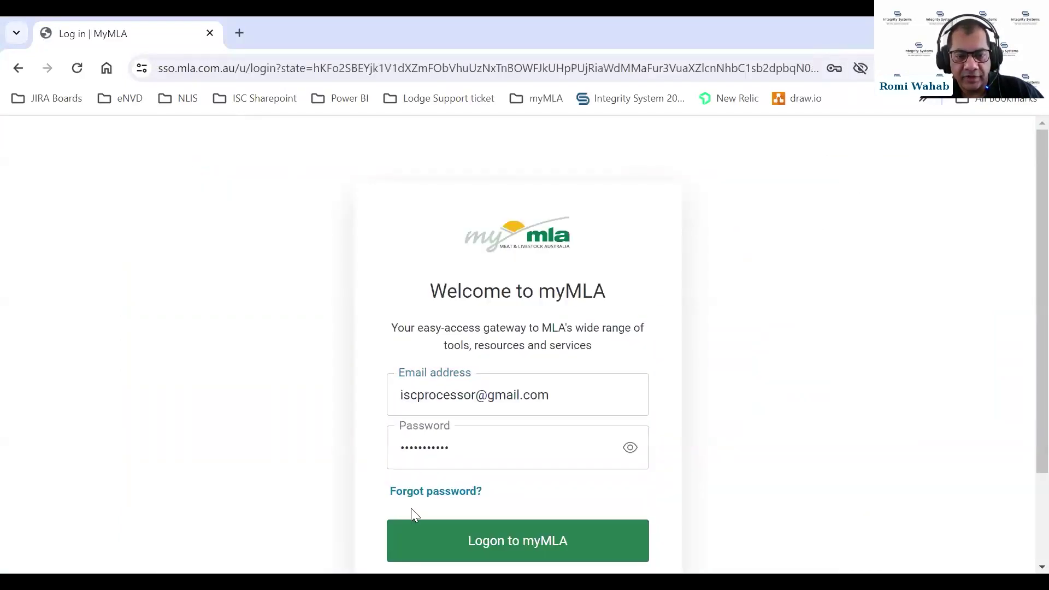
{"action": "key", "text": "Return"}
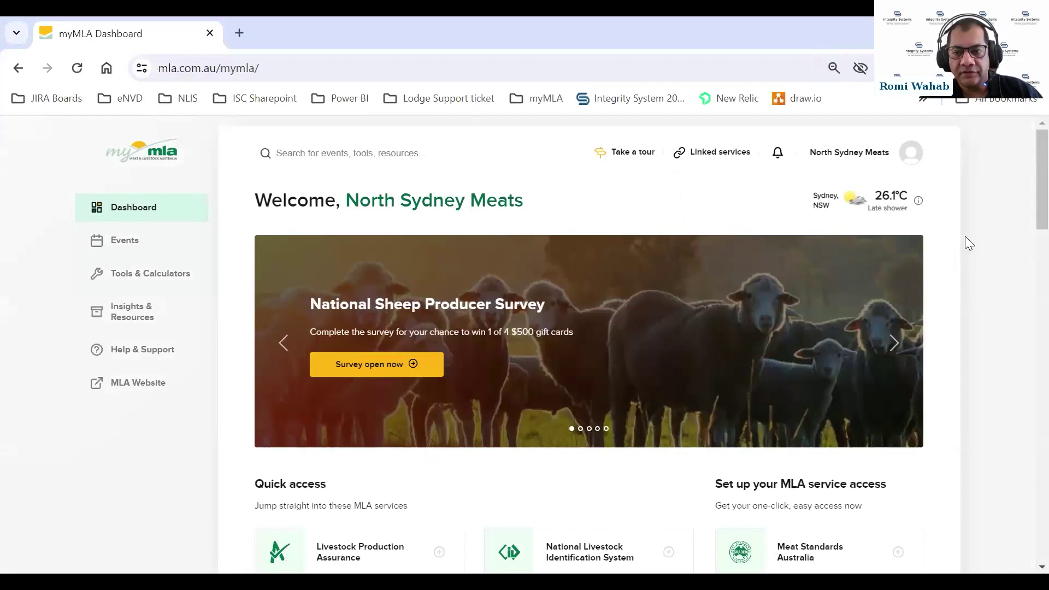
Show the account's linked services (LPA, NLIS, eNVD) from the dashboard header
{"action": "scroll", "coordinate": [967, 241], "scroll_direction": "down", "scroll_amount": 4}
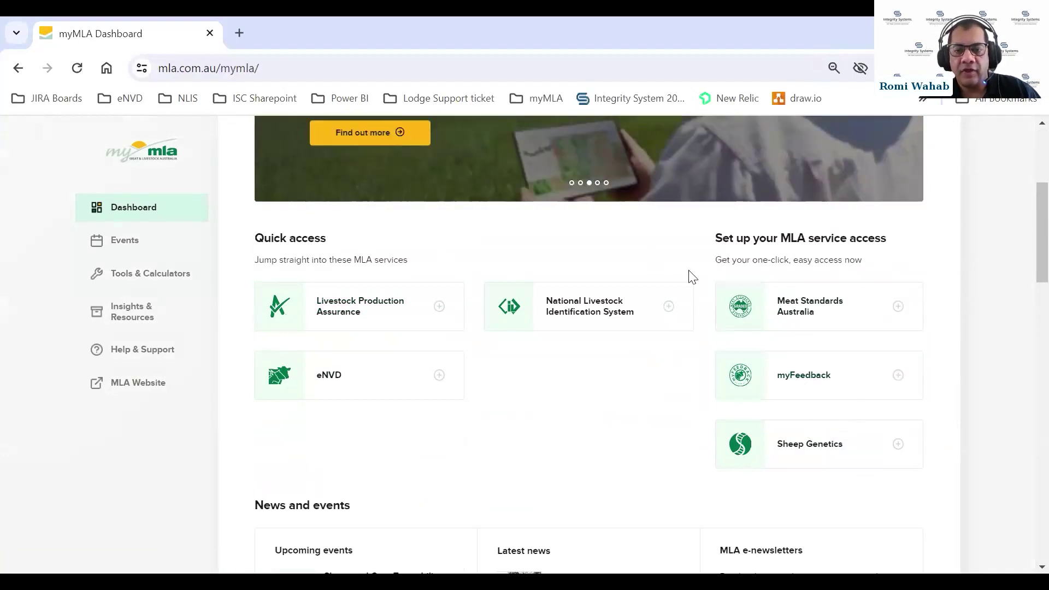
{"action": "scroll", "coordinate": [694, 276], "scroll_direction": "up", "scroll_amount": 5}
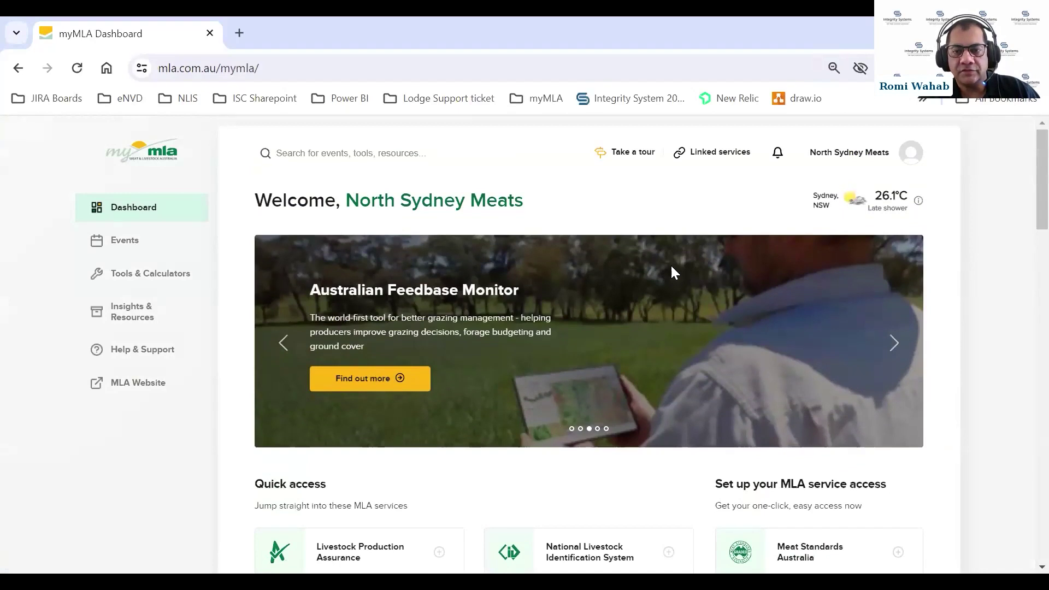
{"action": "left_click", "coordinate": [719, 154]}
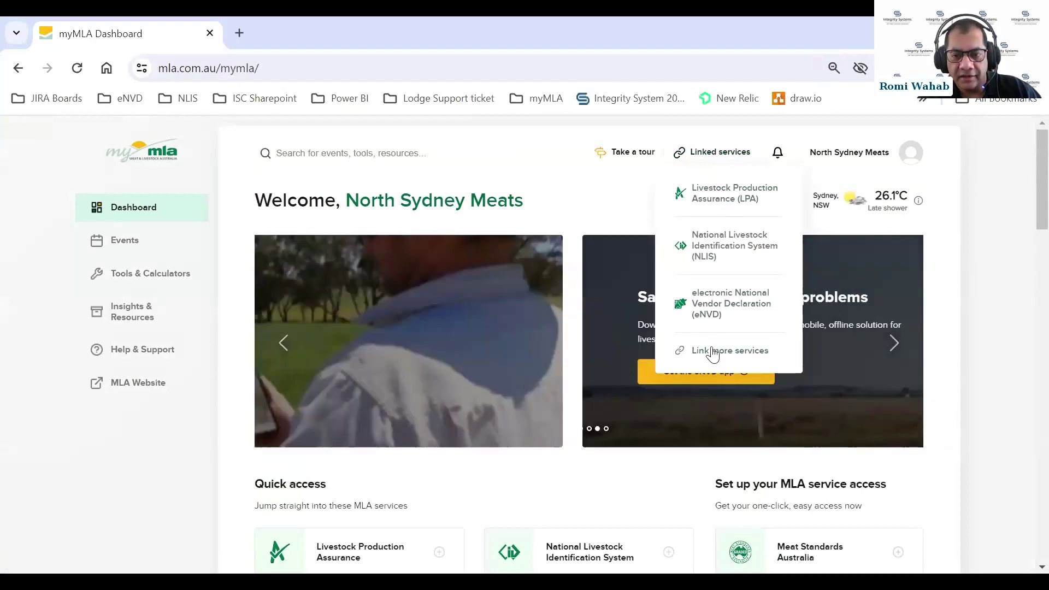
Open the full linked services page and the NLIS account-selection page
{"action": "left_click", "coordinate": [710, 354]}
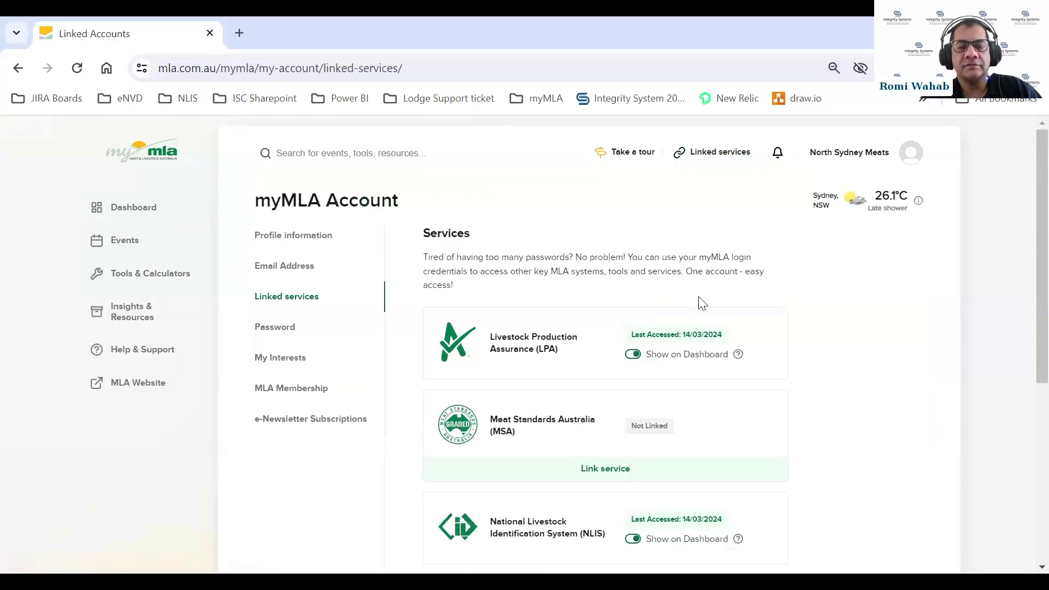
{"action": "scroll", "coordinate": [818, 300], "scroll_direction": "down", "scroll_amount": 3}
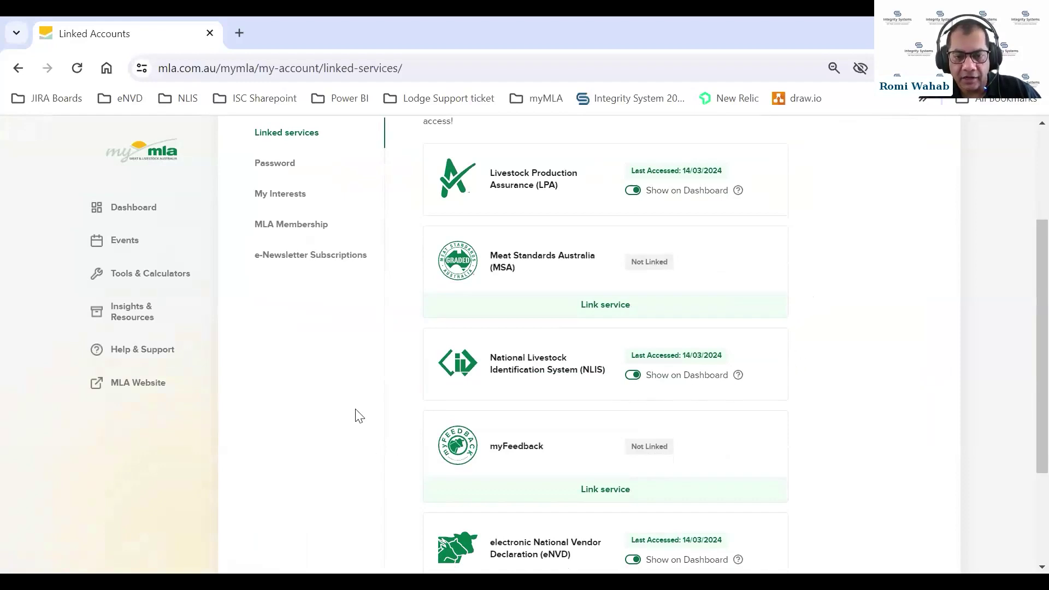
{"action": "left_click", "coordinate": [520, 369]}
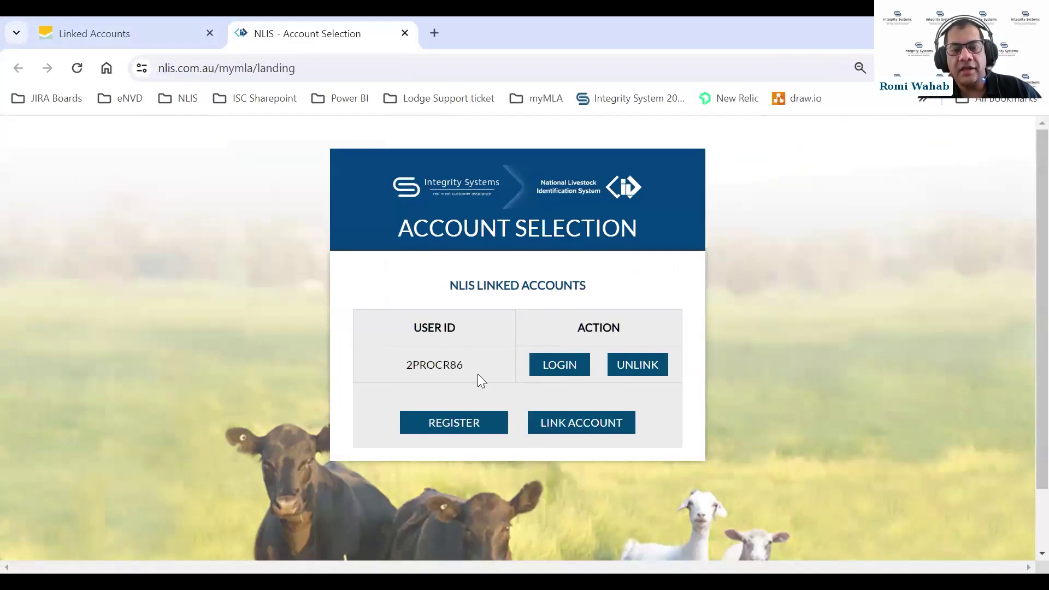
Start linking another NLIS account, cancel the form, and close the NLIS tab
{"action": "left_click", "coordinate": [563, 425]}
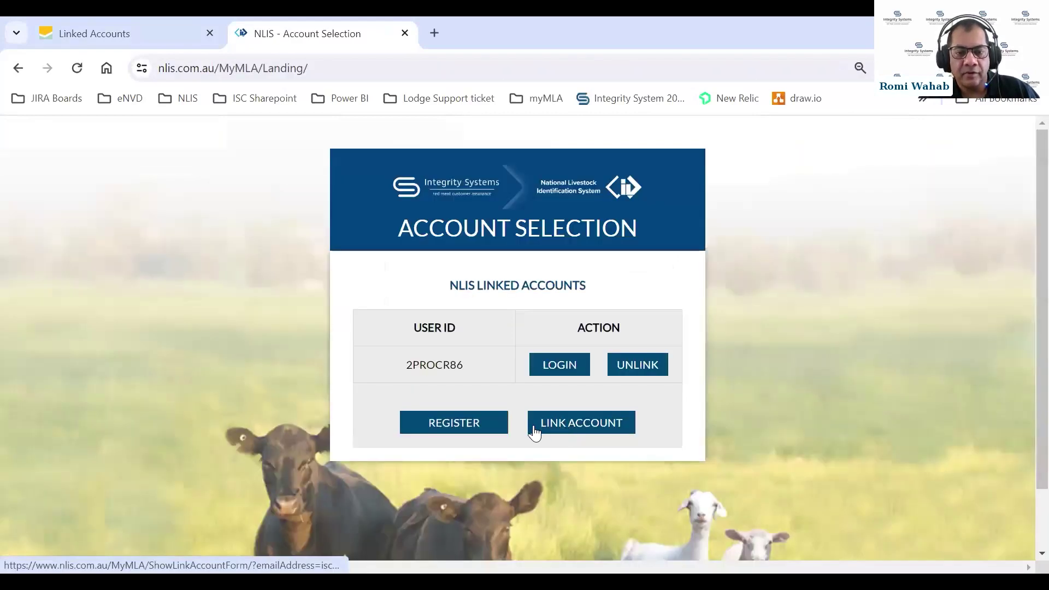
{"action": "left_click", "coordinate": [568, 427]}
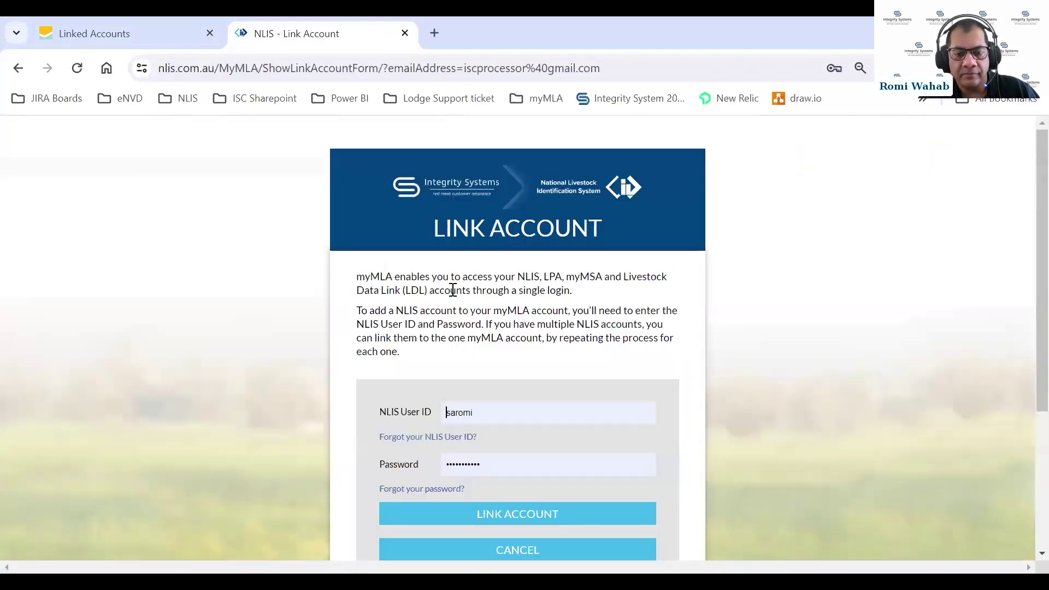
{"action": "scroll", "coordinate": [572, 205], "scroll_direction": "down", "scroll_amount": 2}
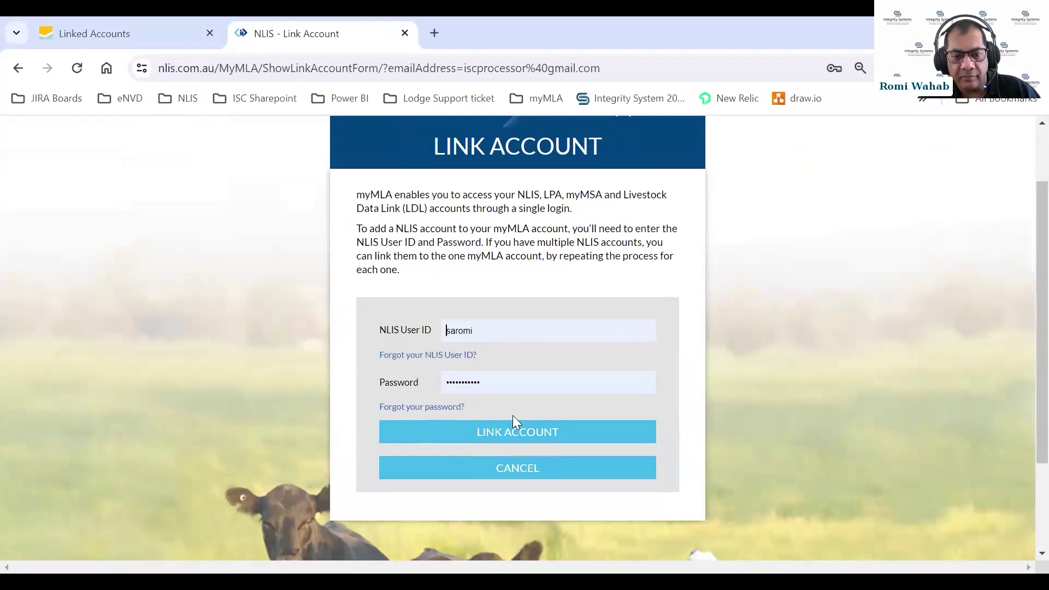
{"action": "scroll", "coordinate": [571, 320], "scroll_direction": "down", "scroll_amount": 2}
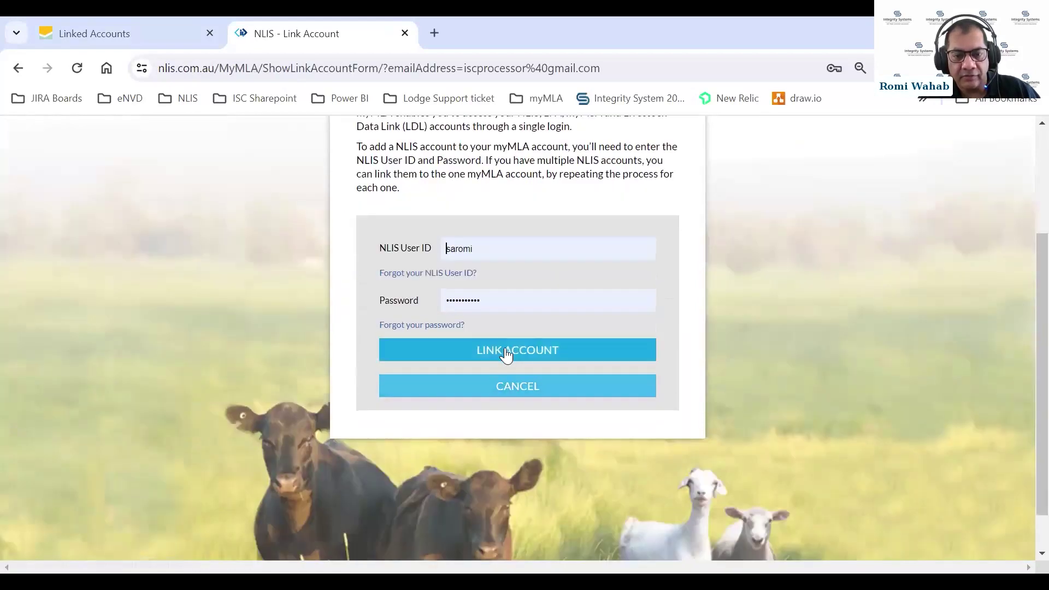
{"action": "left_click", "coordinate": [447, 391]}
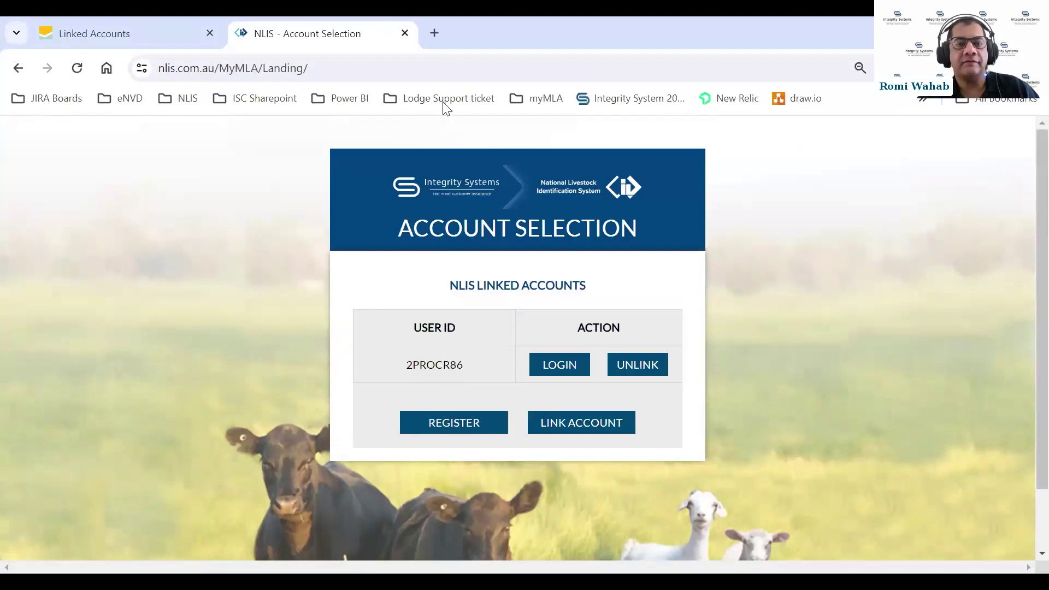
{"action": "left_click", "coordinate": [405, 32]}
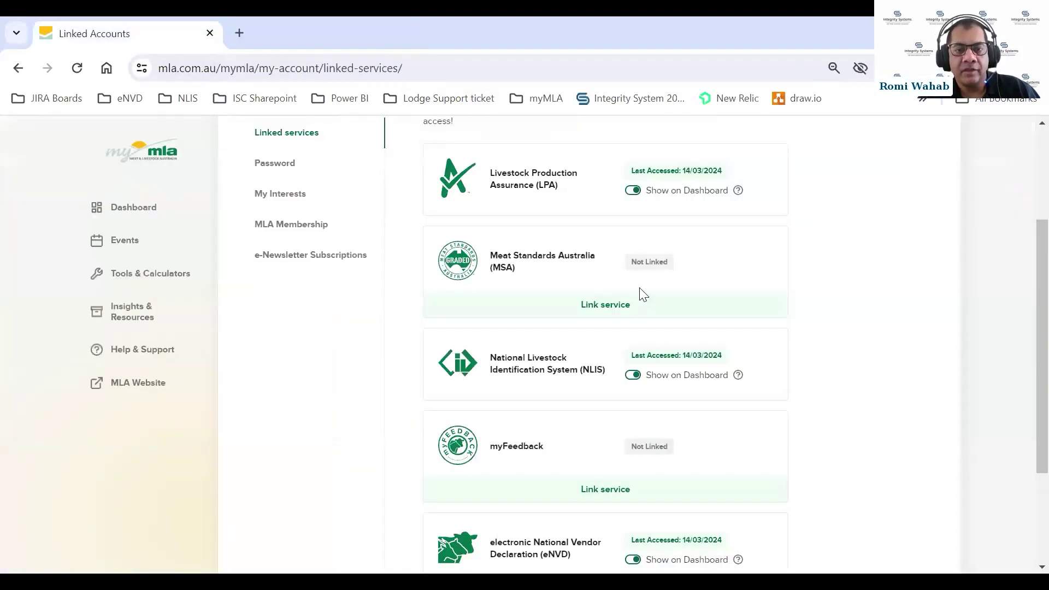
View the LPA accredited properties on the account-selection page, then close that tab
{"action": "scroll", "coordinate": [643, 292], "scroll_direction": "up", "scroll_amount": 3}
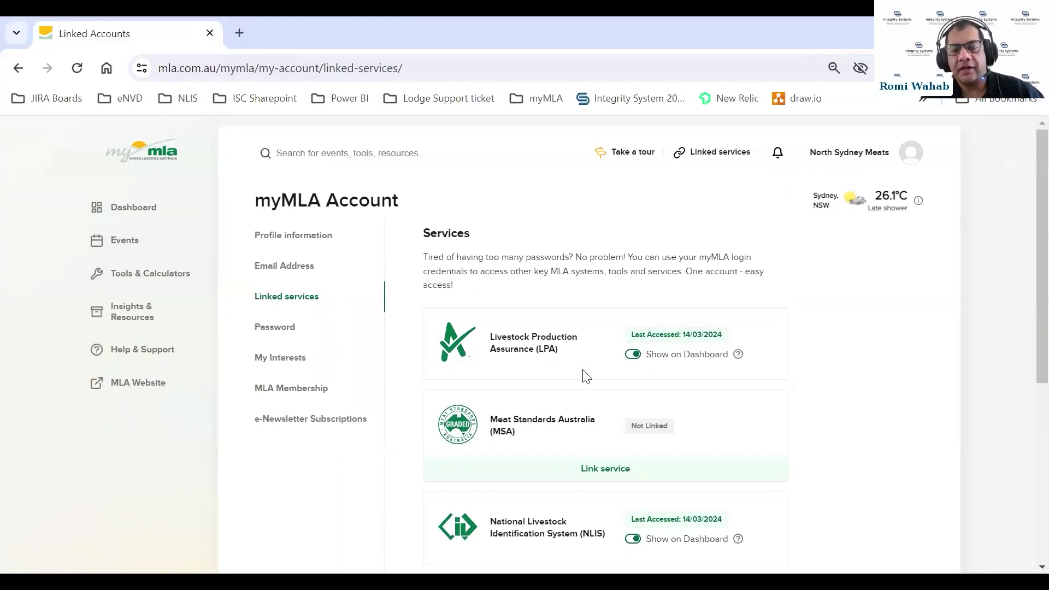
{"action": "left_click", "coordinate": [504, 352]}
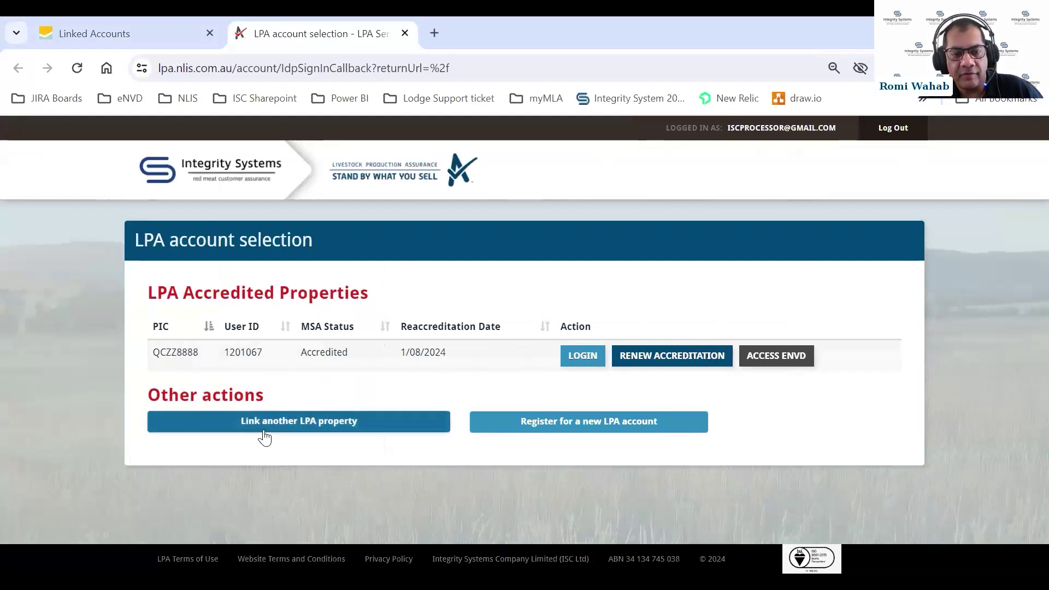
{"action": "left_click", "coordinate": [308, 427]}
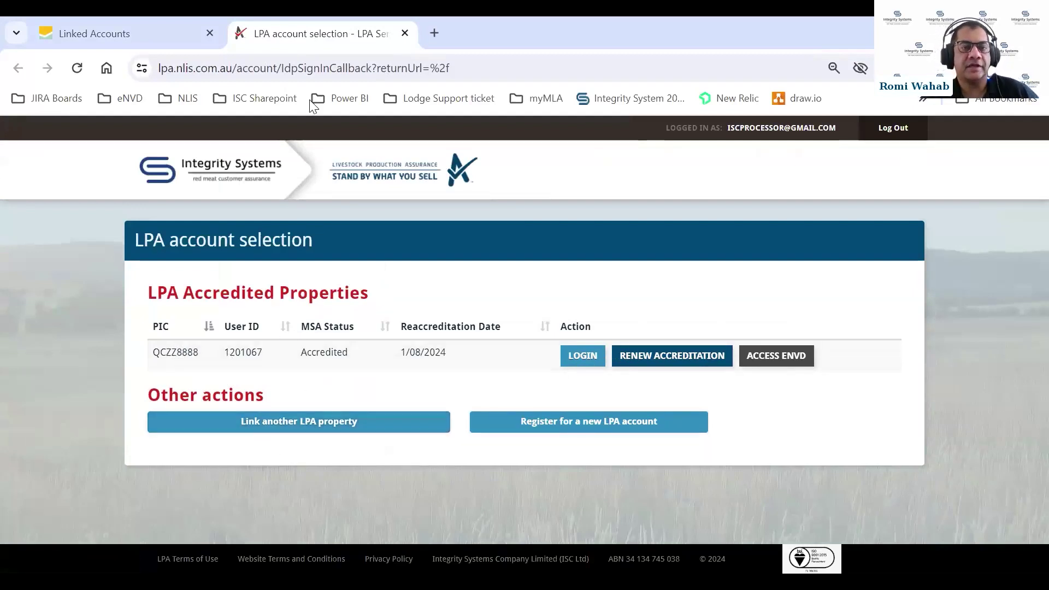
{"action": "left_click", "coordinate": [405, 34]}
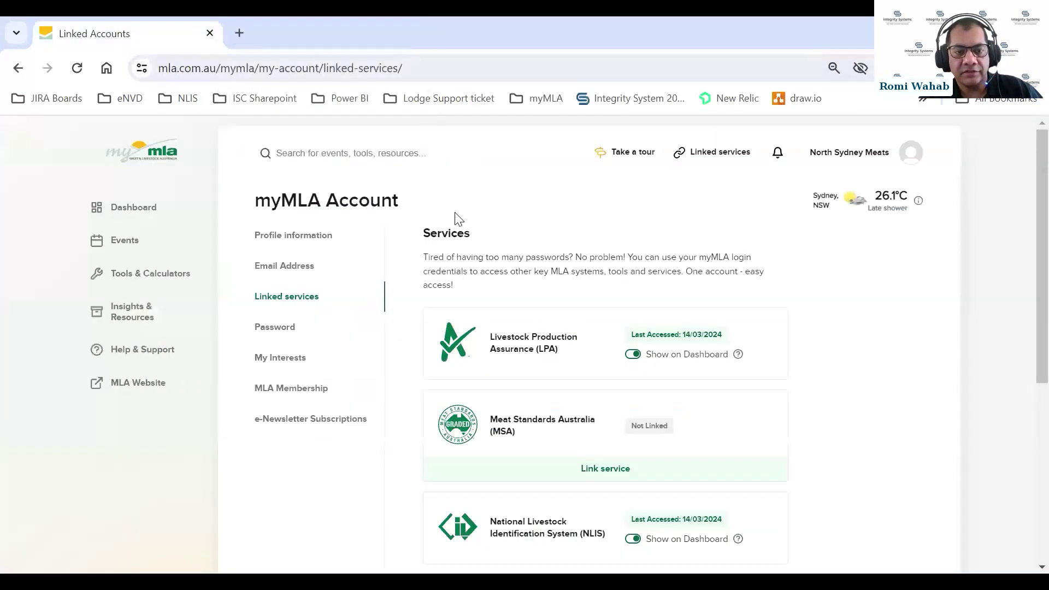
Return to the myMLA dashboard and bring its Quick access section into view
{"action": "left_click", "coordinate": [152, 200]}
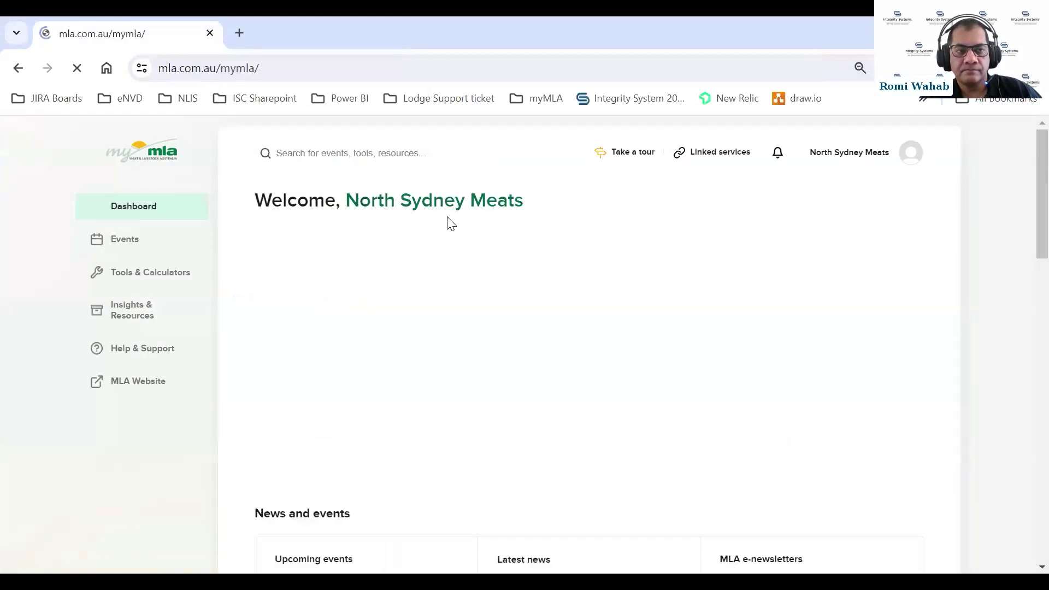
{"action": "scroll", "coordinate": [489, 239], "scroll_direction": "down", "scroll_amount": 1}
{"action": "scroll", "coordinate": [486, 246], "scroll_direction": "down", "scroll_amount": 3}
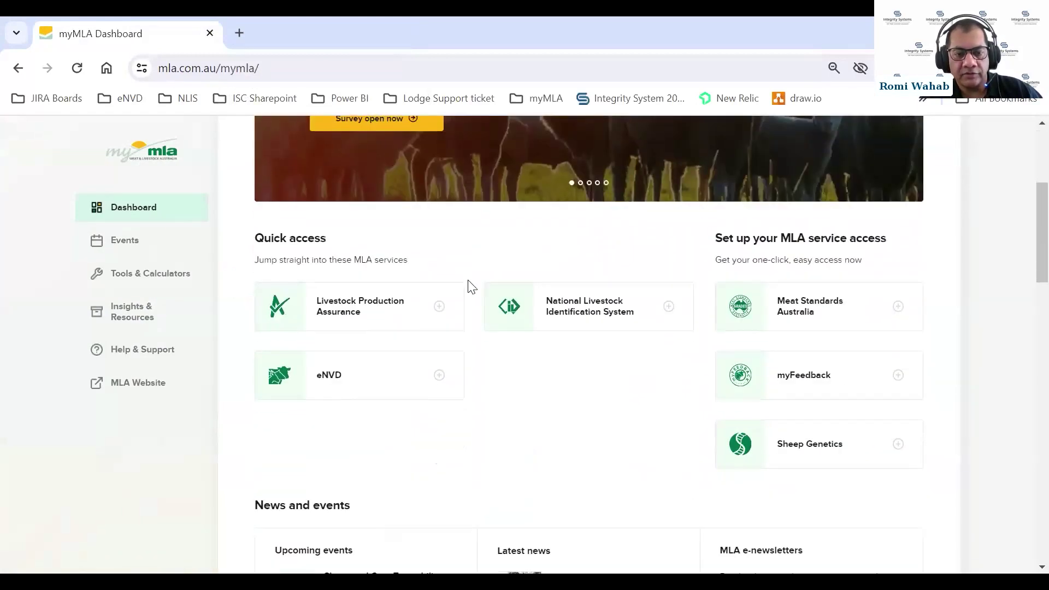
Launch eNVD from the dashboard's Quick access card to reach the Consignments page
{"action": "left_click", "coordinate": [332, 378]}
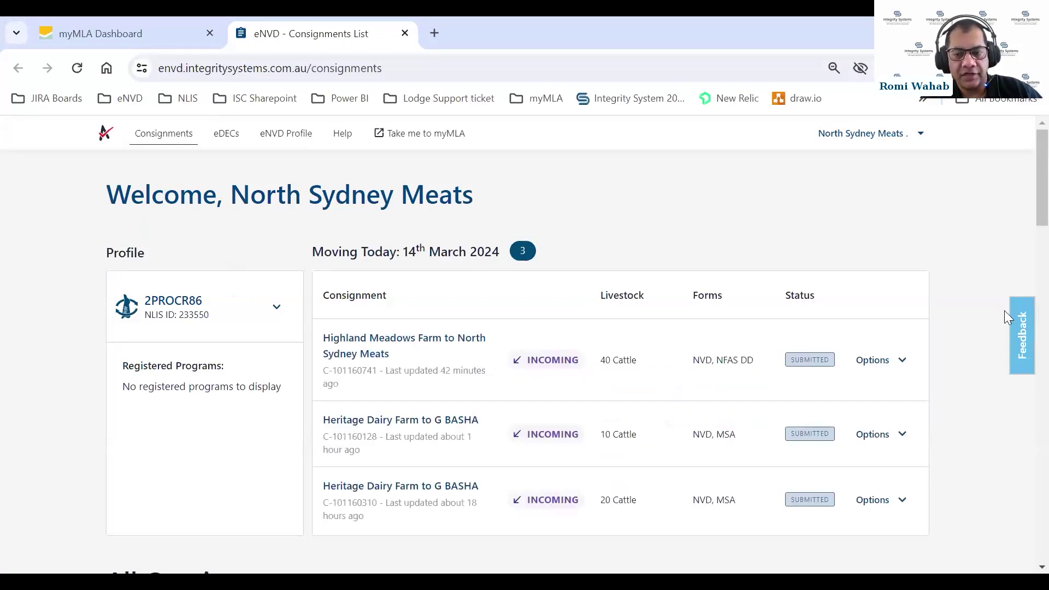
{"action": "scroll", "coordinate": [977, 273], "scroll_direction": "down", "scroll_amount": 2}
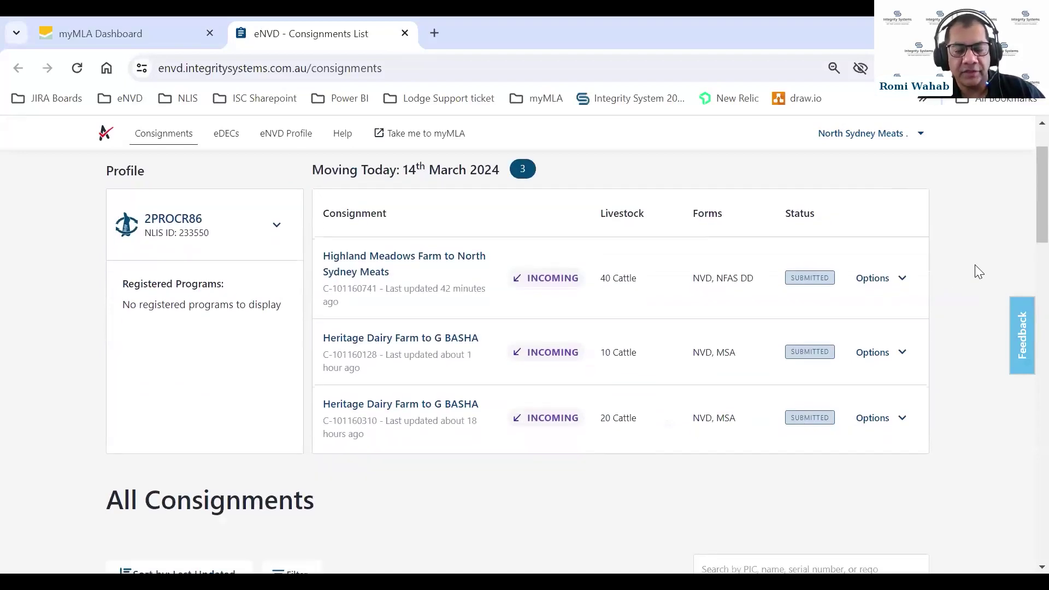
{"action": "scroll", "coordinate": [978, 273], "scroll_direction": "up", "scroll_amount": 2}
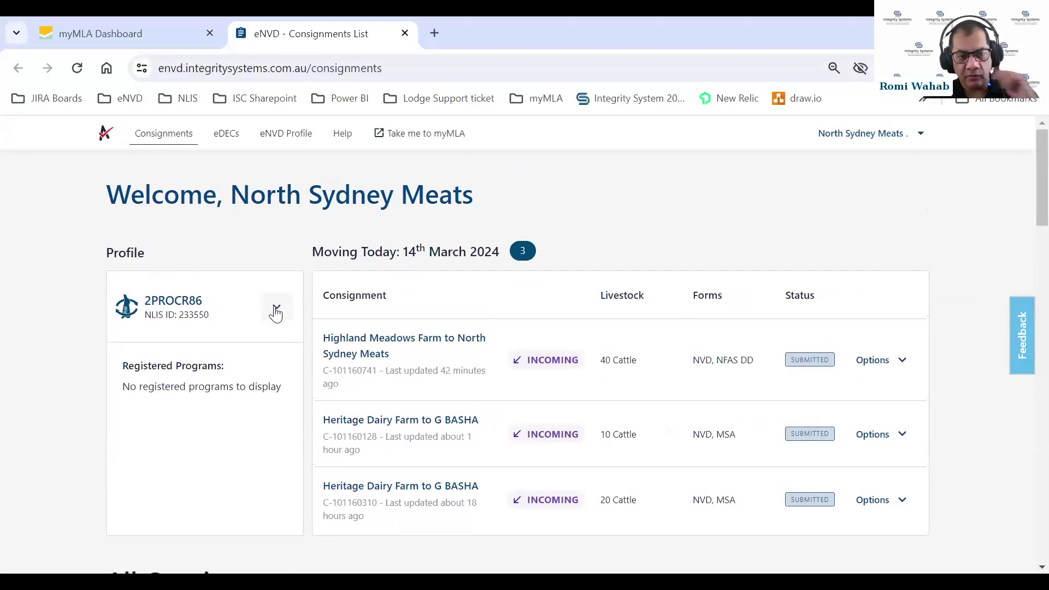
Check the available profiles in the Profile dropdown, then close it without switching
{"action": "left_click", "coordinate": [276, 311]}
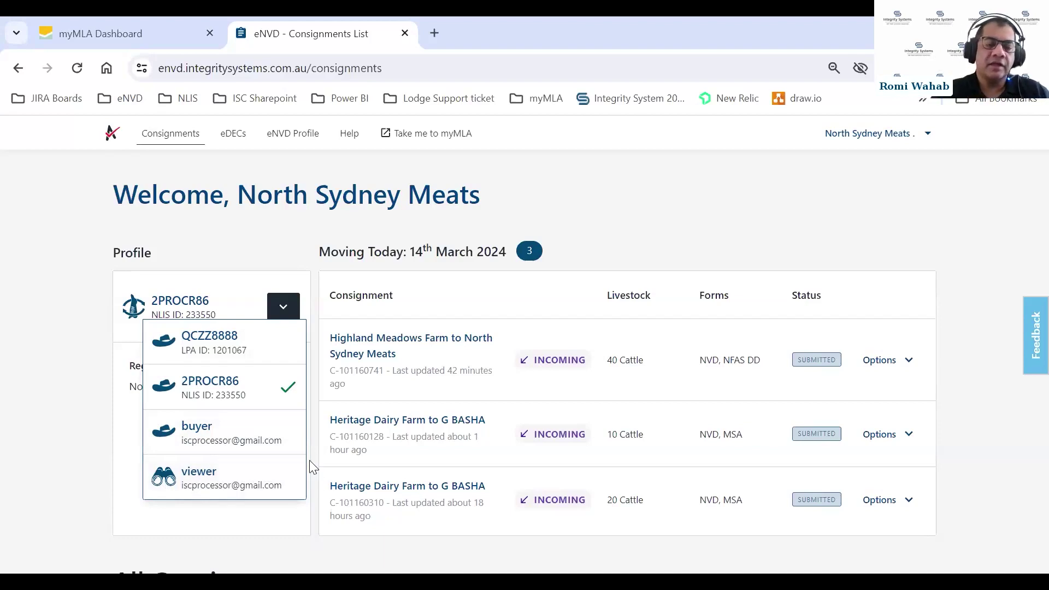
{"action": "left_click", "coordinate": [286, 311]}
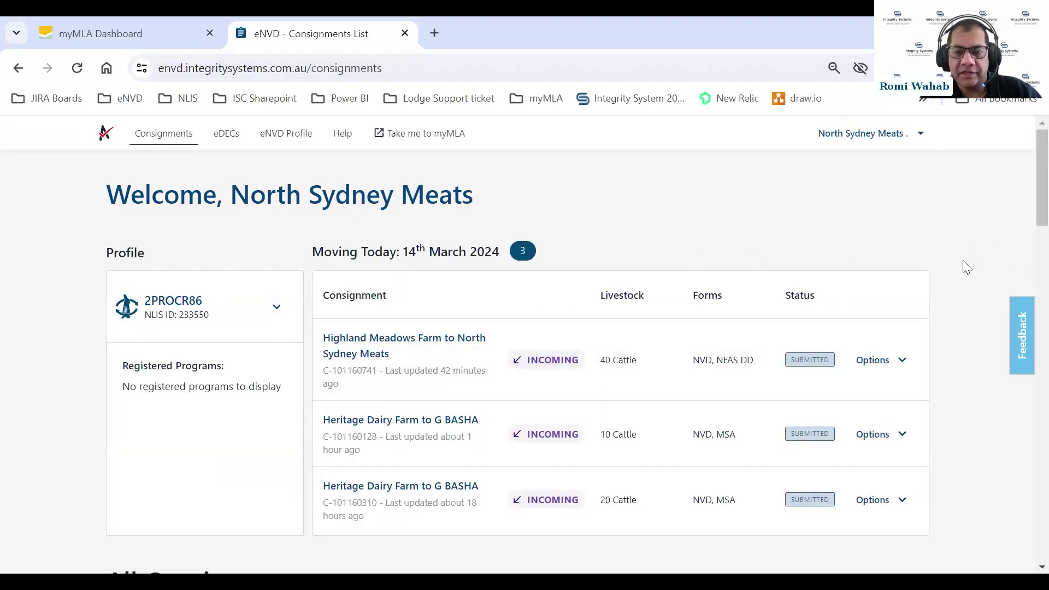
{"action": "scroll", "coordinate": [963, 260], "scroll_direction": "down", "scroll_amount": 1}
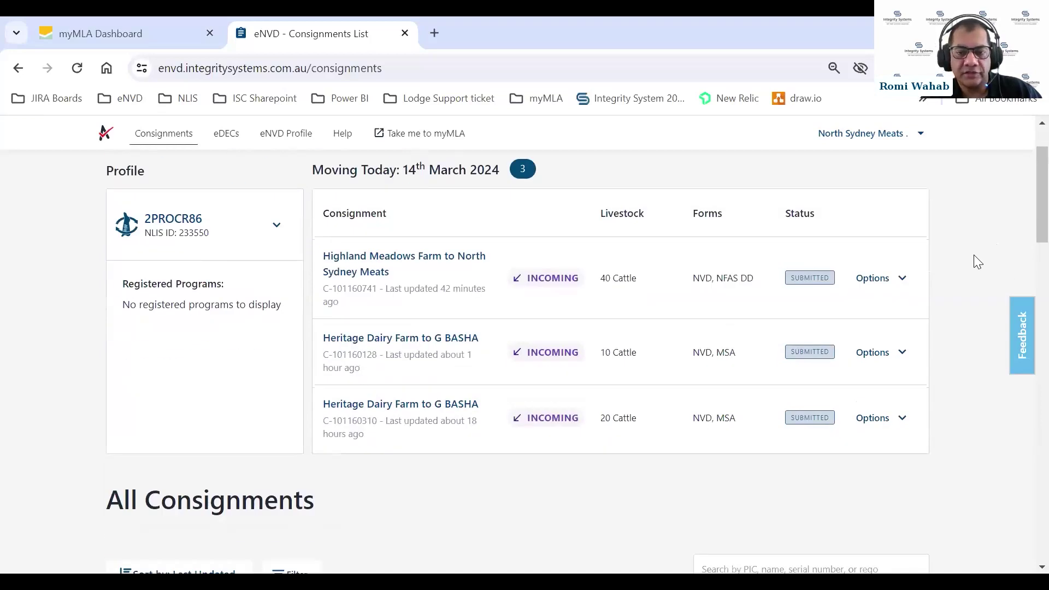
{"action": "scroll", "coordinate": [974, 255], "scroll_direction": "up", "scroll_amount": 1}
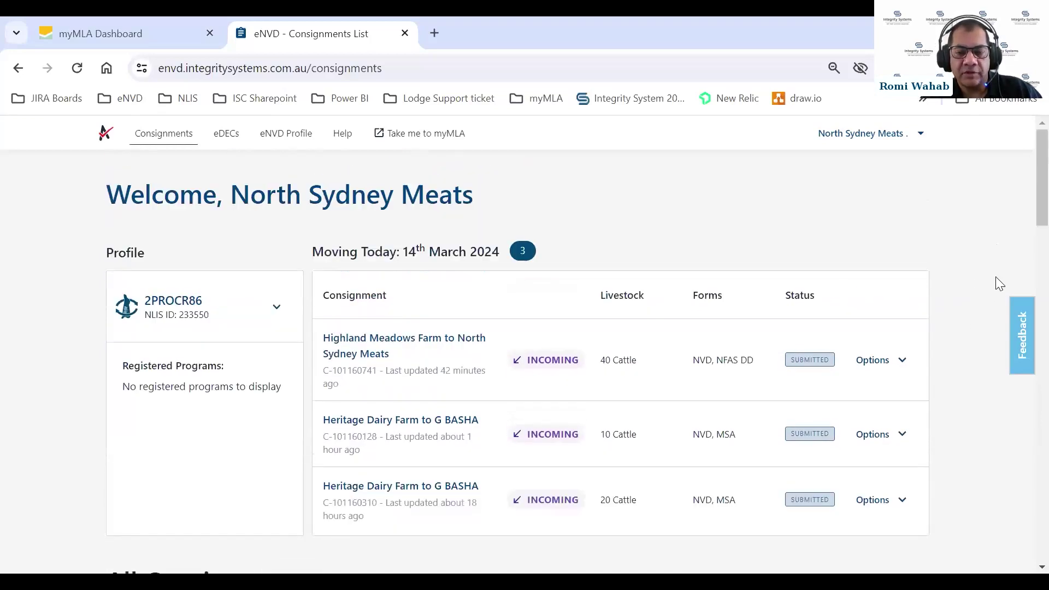
{"action": "scroll", "coordinate": [1019, 213], "scroll_direction": "down", "scroll_amount": 1}
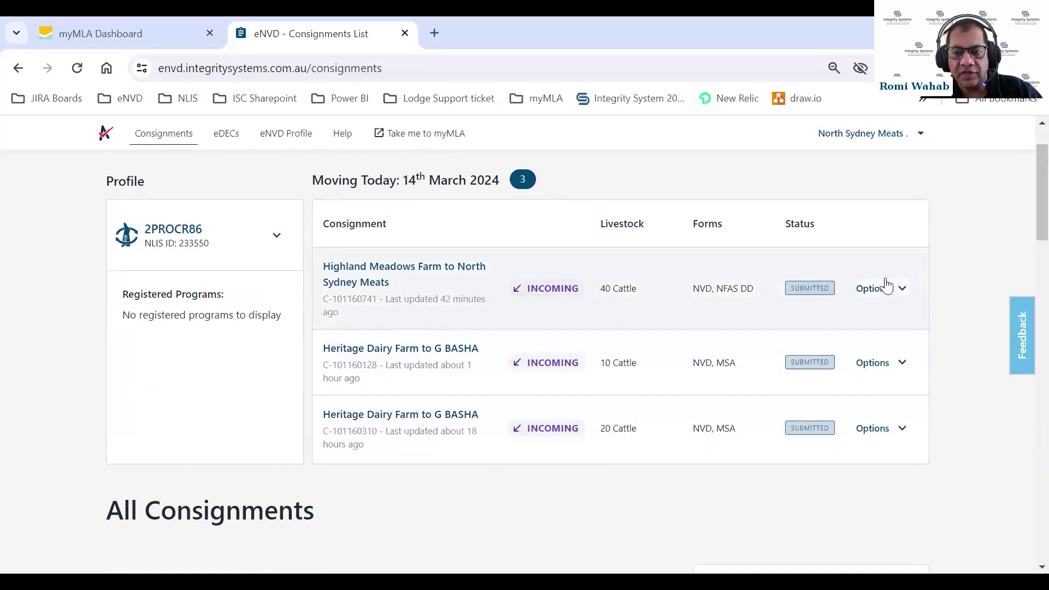
Dismiss the Highland Meadows consignment's options and scroll down to All Consignments
{"action": "left_click", "coordinate": [903, 292]}
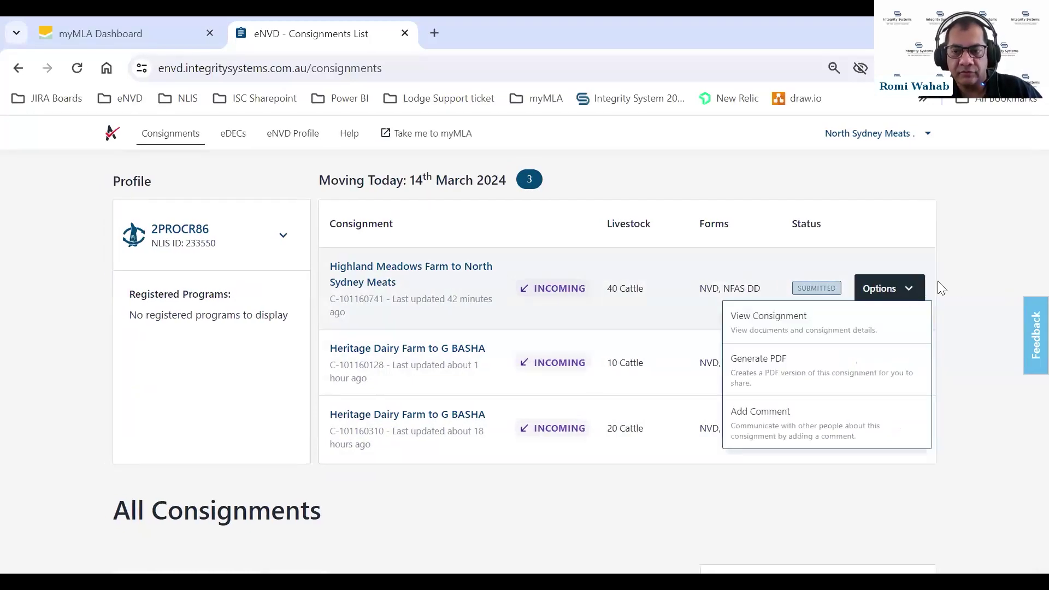
{"action": "left_click", "coordinate": [979, 285]}
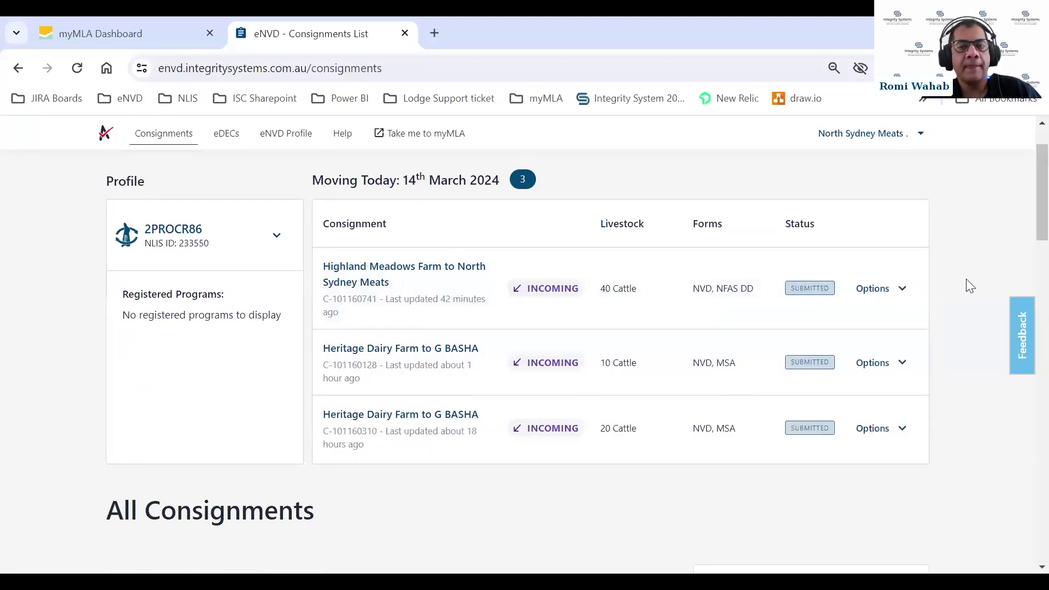
{"action": "scroll", "coordinate": [1027, 203], "scroll_direction": "down", "scroll_amount": 5}
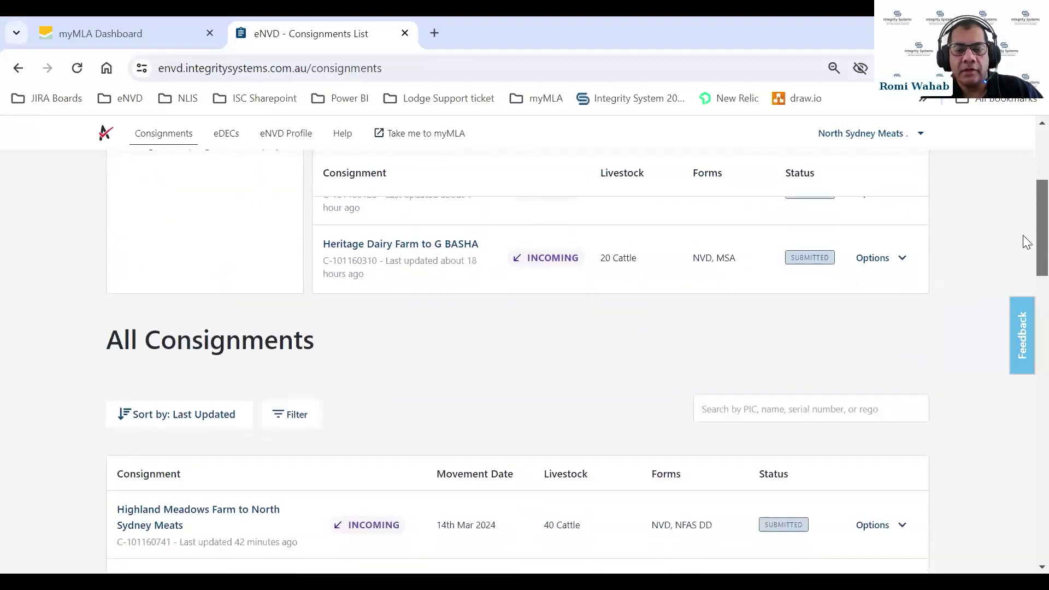
{"action": "scroll", "coordinate": [1026, 266], "scroll_direction": "down", "scroll_amount": 1}
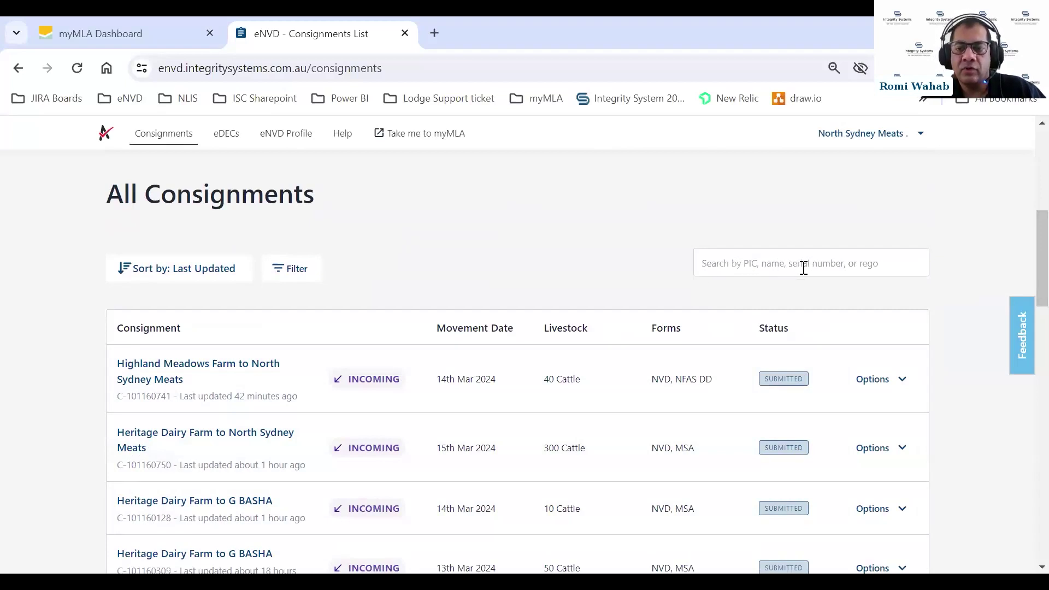
{"action": "left_click", "coordinate": [723, 265]}
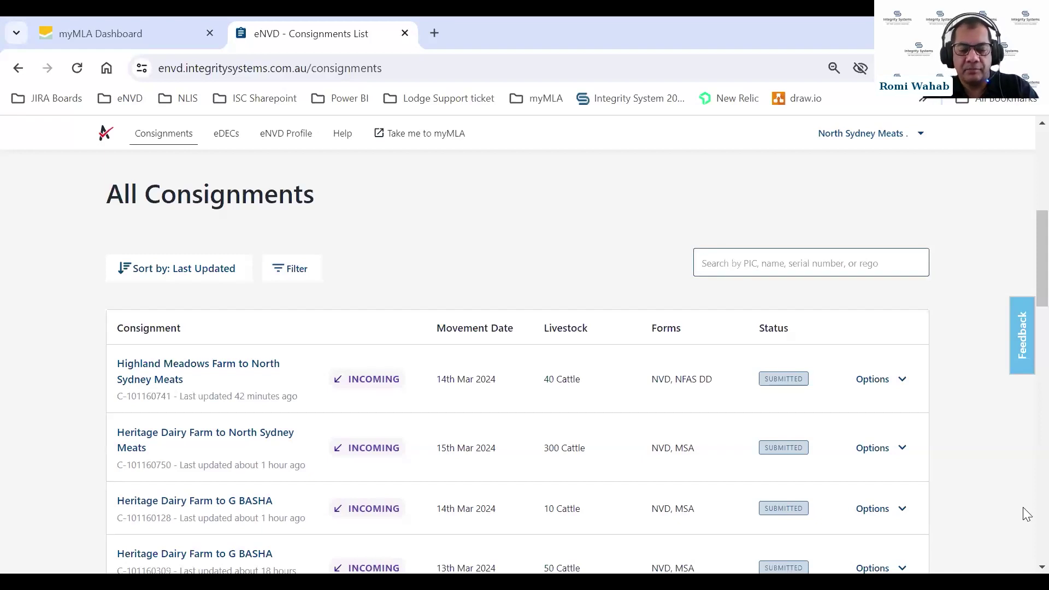
{"action": "type", "text": "Q"}
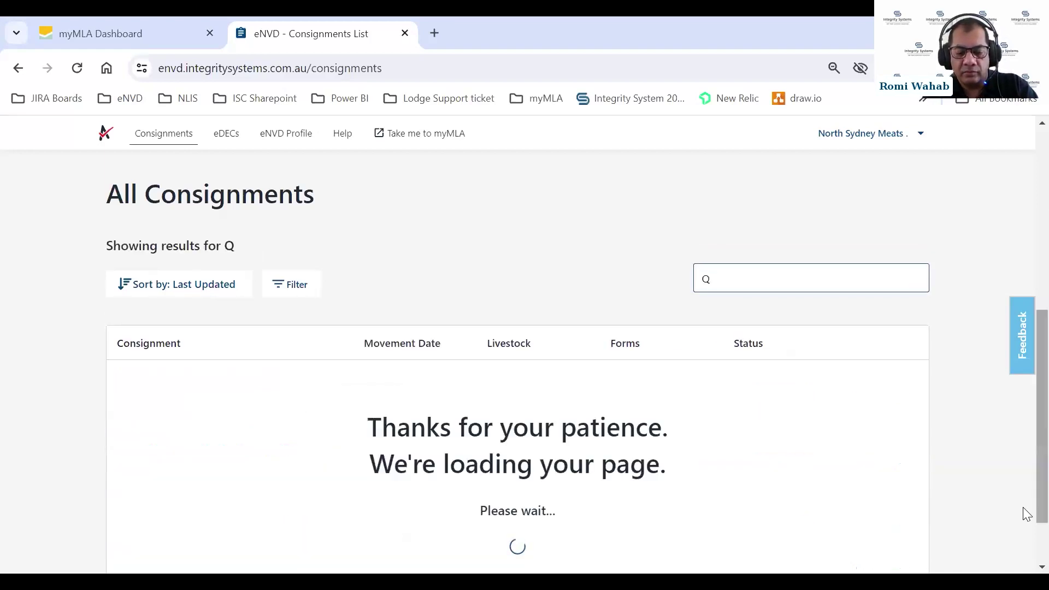
{"action": "type", "text": "BZZ"}
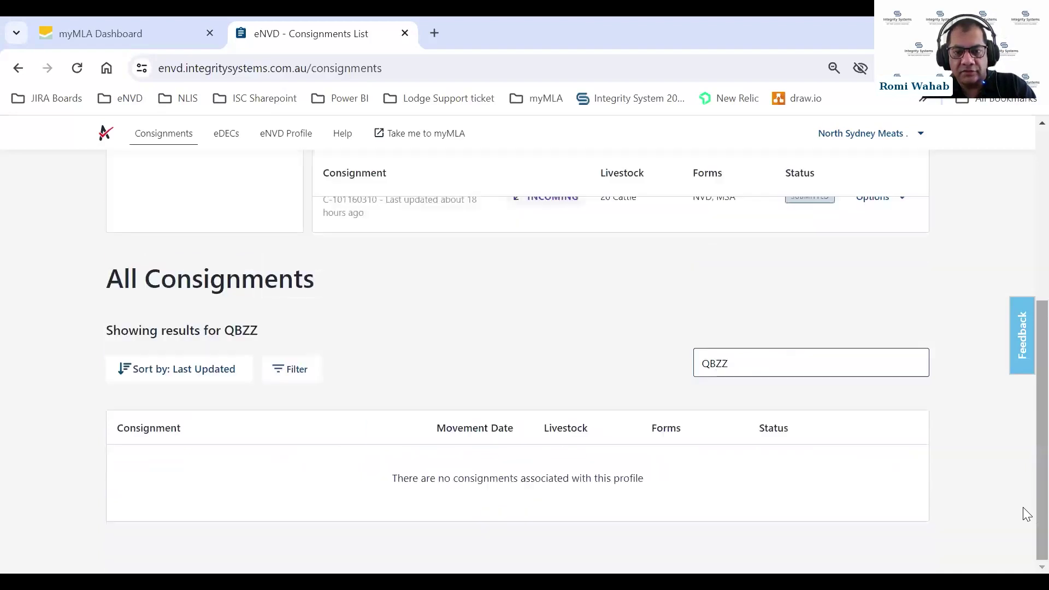
{"action": "type", "text": "2222"}
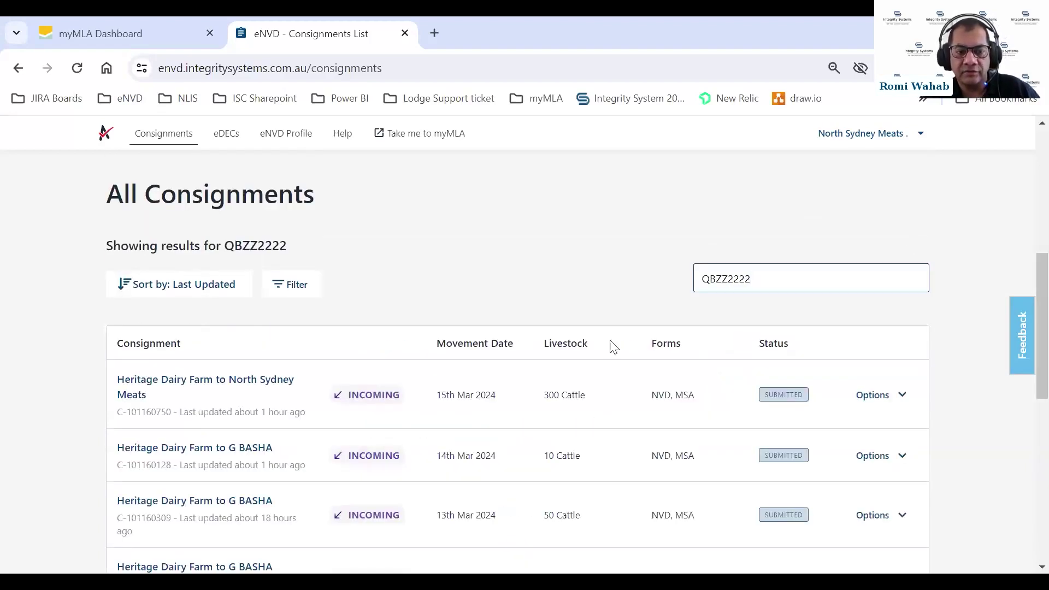
{"action": "scroll", "coordinate": [571, 339], "scroll_direction": "down", "scroll_amount": 2}
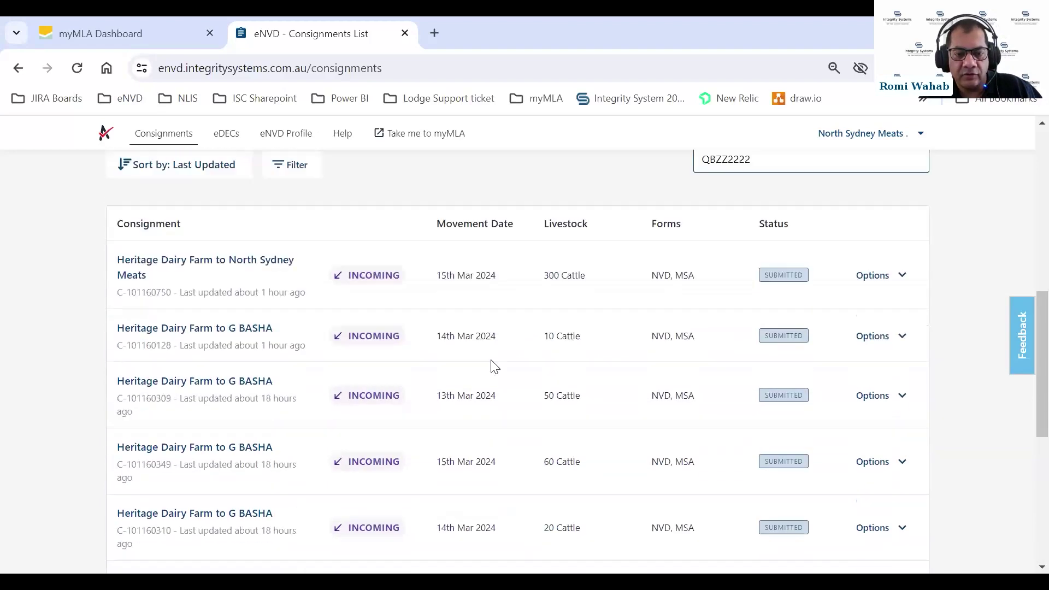
{"action": "scroll", "coordinate": [502, 258], "scroll_direction": "up", "scroll_amount": 1}
{"action": "scroll", "coordinate": [502, 258], "scroll_direction": "up", "scroll_amount": 2}
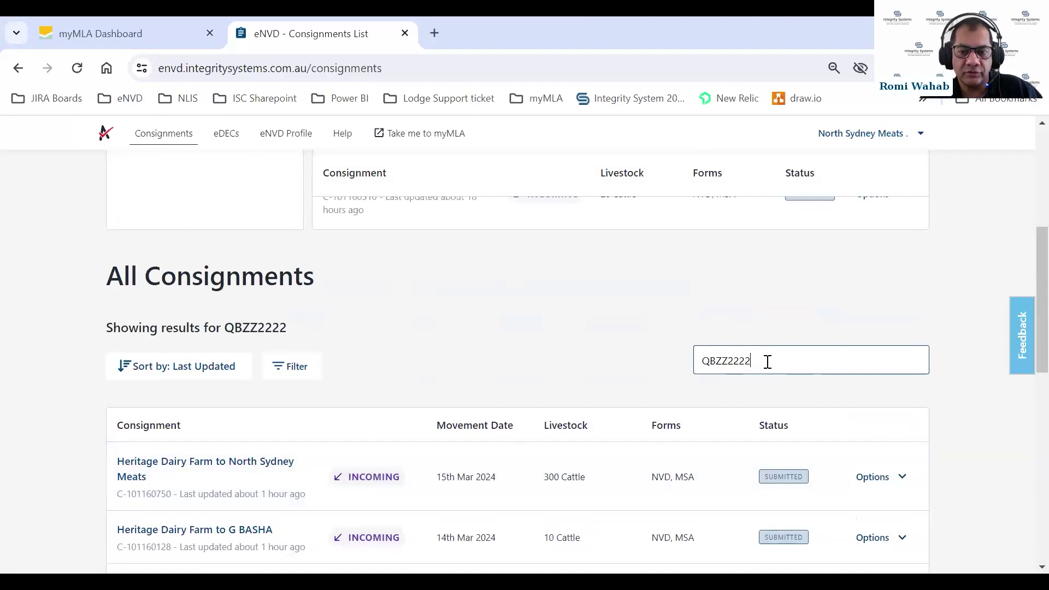
{"action": "left_click_drag", "start_coordinate": [768, 363], "coordinate": [683, 361]}
{"action": "key", "text": "BackSpace"}
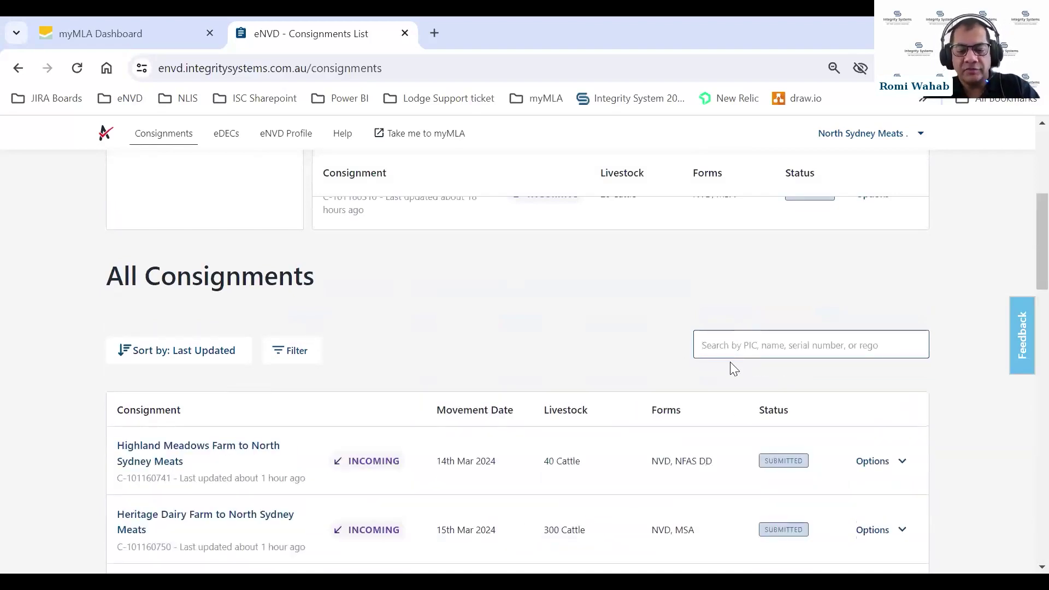
{"action": "type", "text": "Smith"}
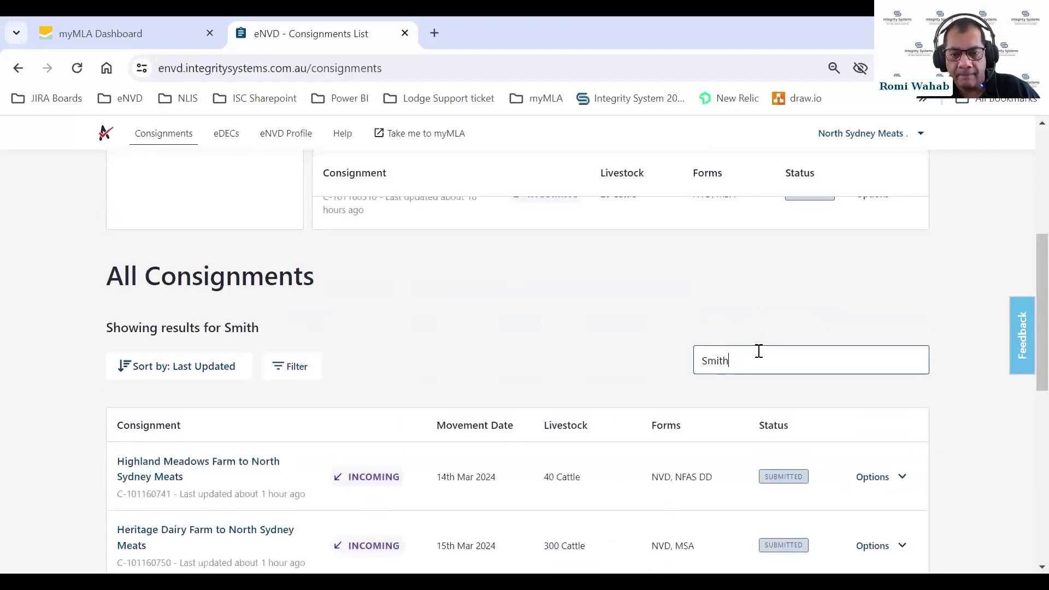
{"action": "scroll", "coordinate": [759, 350], "scroll_direction": "down", "scroll_amount": 5}
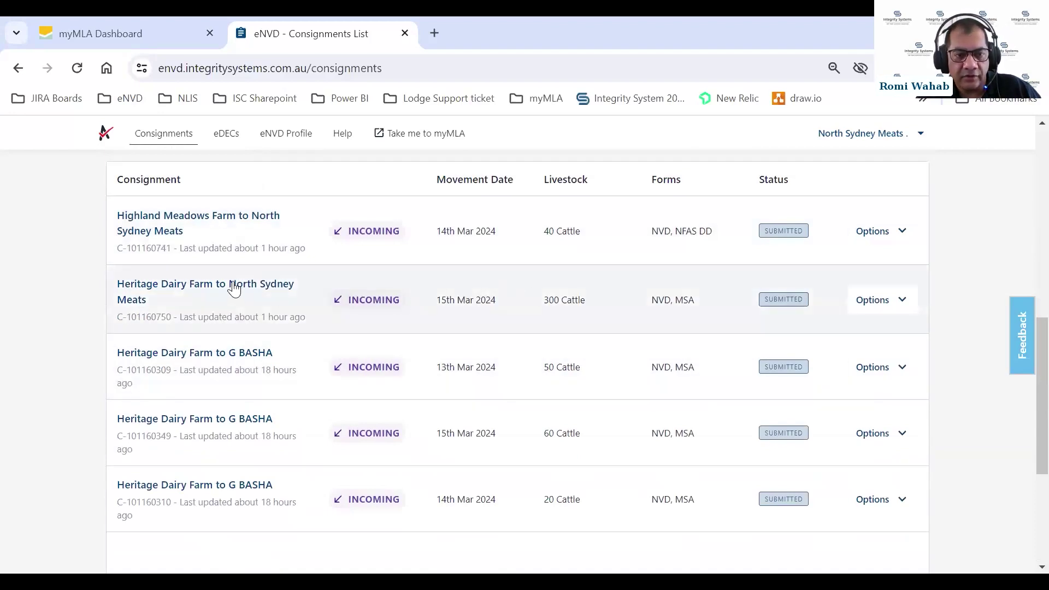
{"action": "scroll", "coordinate": [527, 276], "scroll_direction": "up", "scroll_amount": 1}
{"action": "scroll", "coordinate": [528, 276], "scroll_direction": "up", "scroll_amount": 3}
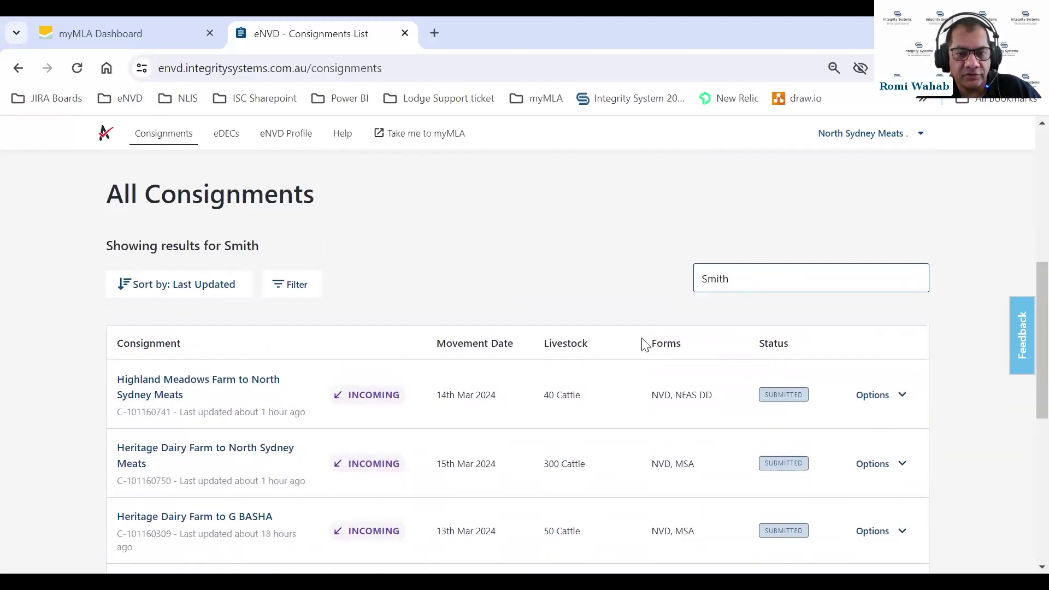
{"action": "left_click_drag", "start_coordinate": [735, 280], "coordinate": [685, 287]}
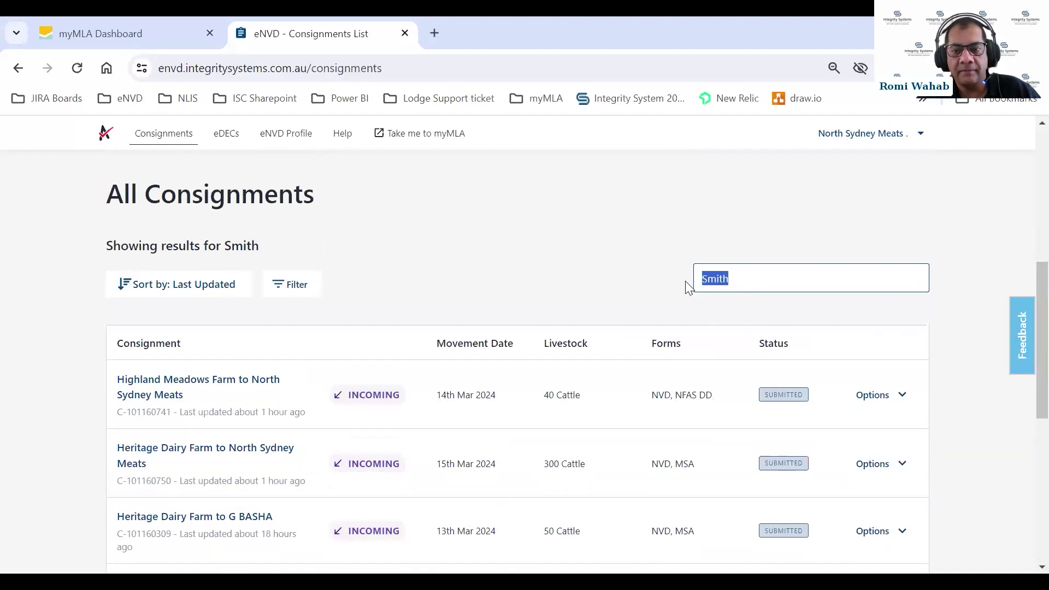
{"action": "key", "text": "BackSpace"}
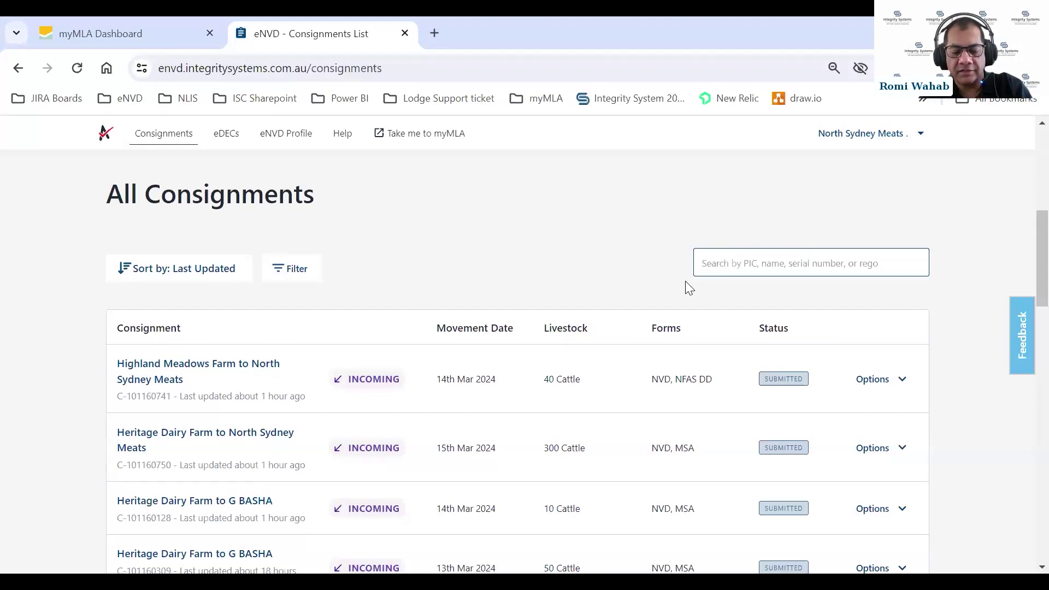
{"action": "type", "text": "ABC123"}
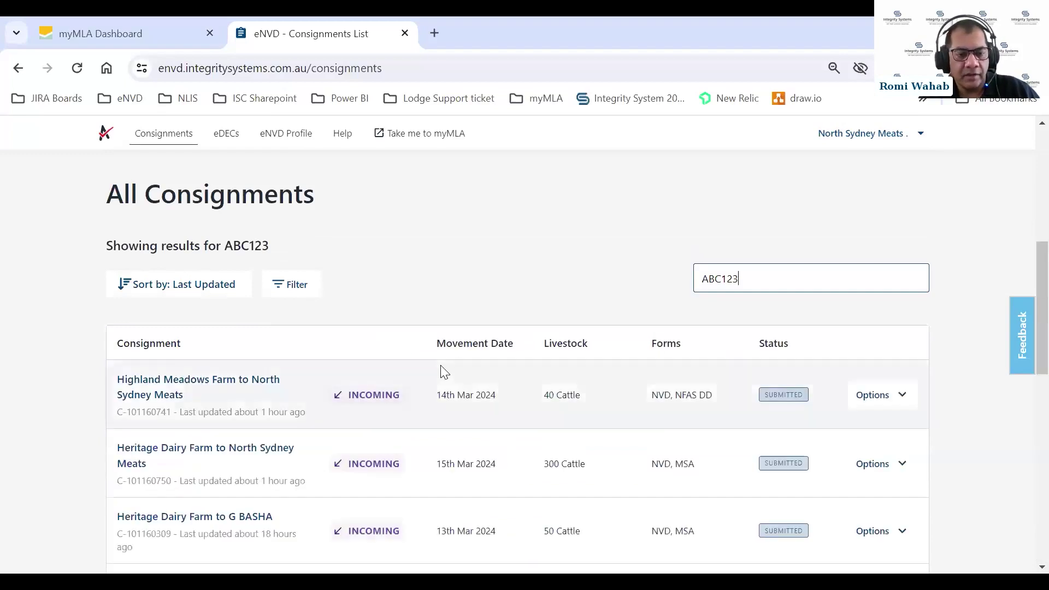
{"action": "scroll", "coordinate": [444, 372], "scroll_direction": "down", "scroll_amount": 3}
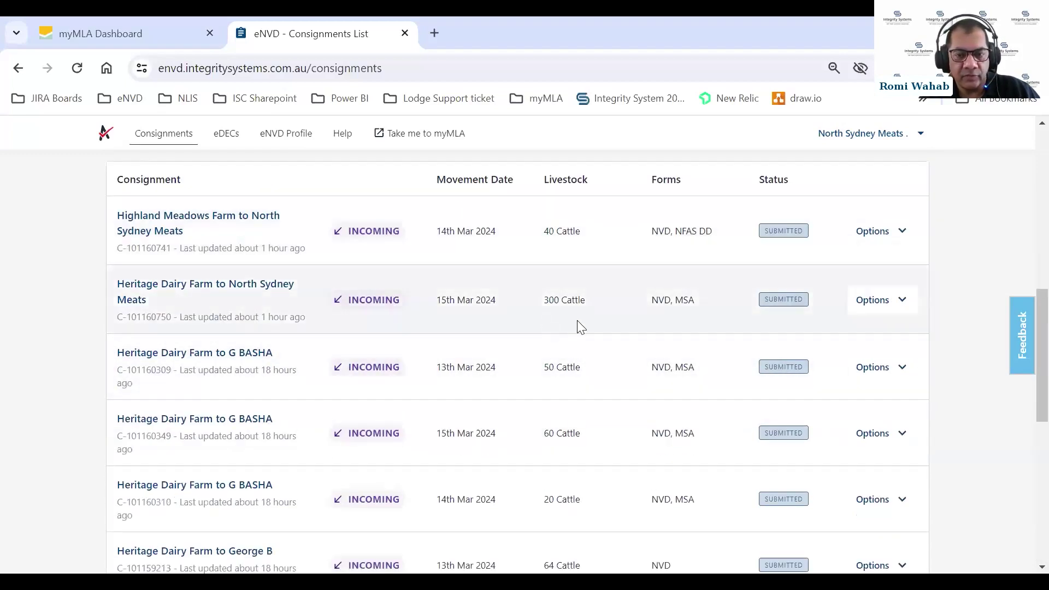
{"action": "scroll", "coordinate": [578, 325], "scroll_direction": "up", "scroll_amount": 6}
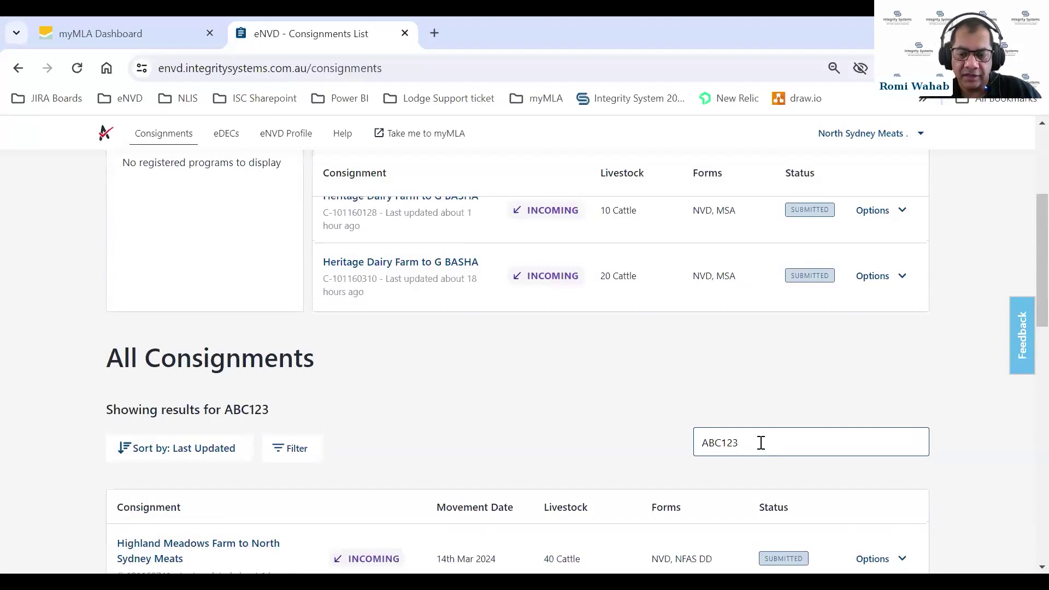
{"action": "key", "text": "BackSpace"}
{"action": "key", "text": "BackSpace"}
{"action": "key", "text": "BackSpace"}
{"action": "key", "text": "BackSpace"}
{"action": "key", "text": "BackSpace"}
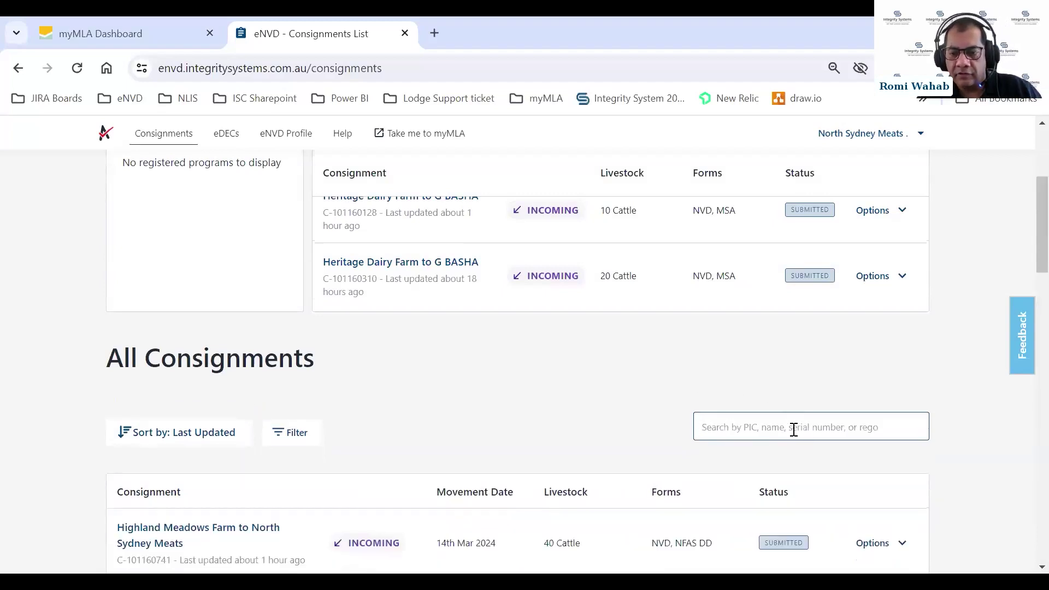
{"action": "scroll", "coordinate": [726, 417], "scroll_direction": "down", "scroll_amount": 3}
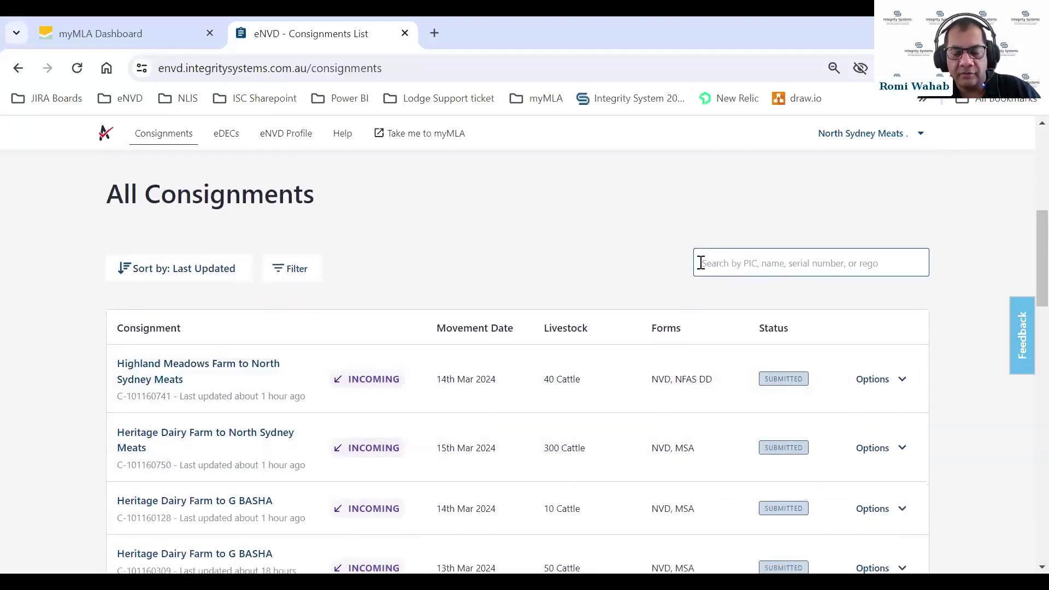
{"action": "left_click", "coordinate": [735, 264]}
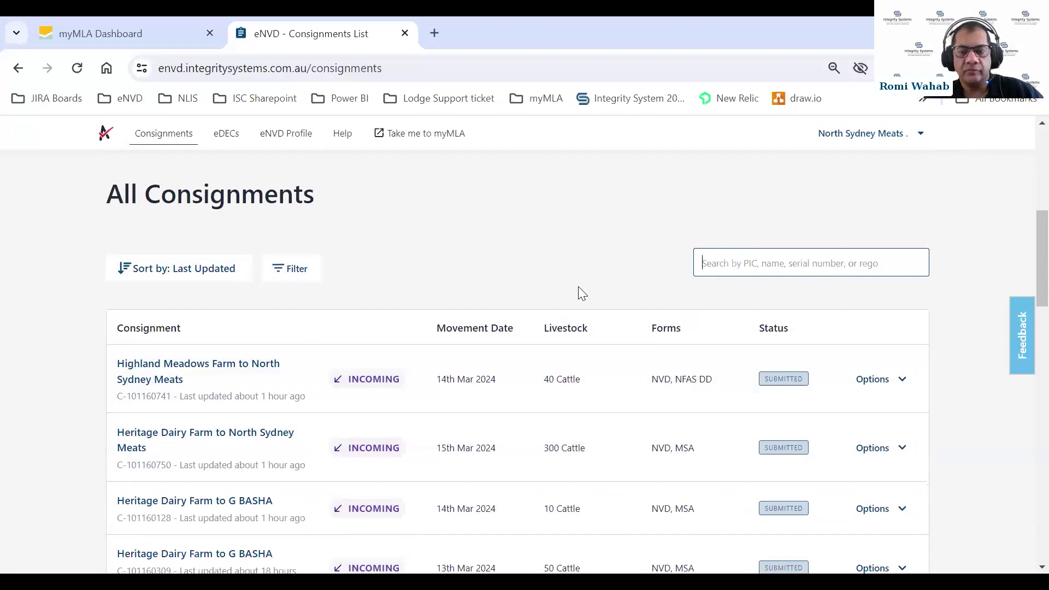
{"action": "left_click", "coordinate": [279, 271]}
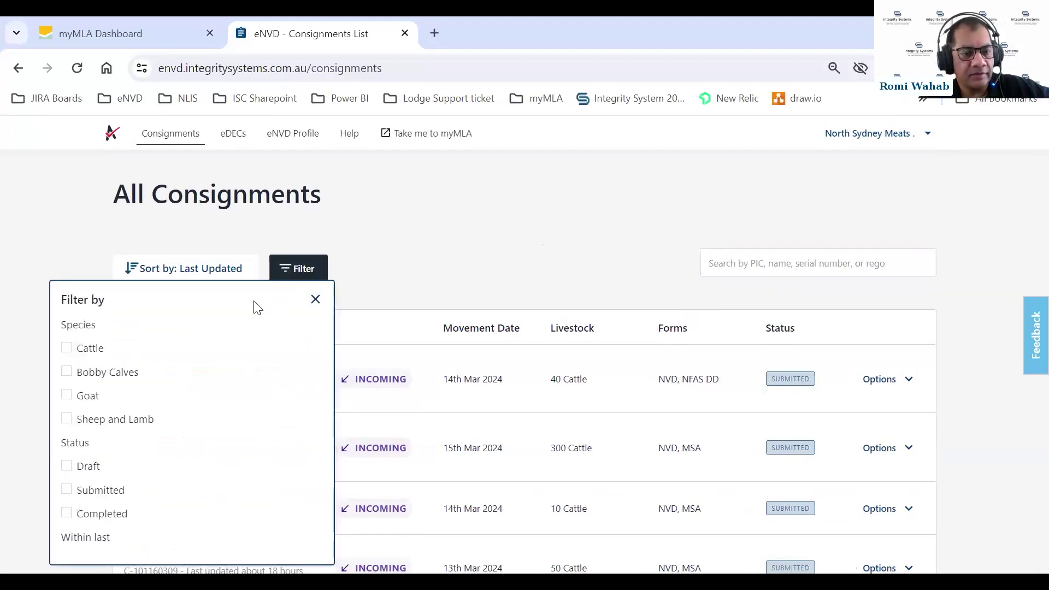
{"action": "scroll", "coordinate": [223, 342], "scroll_direction": "down", "scroll_amount": 2}
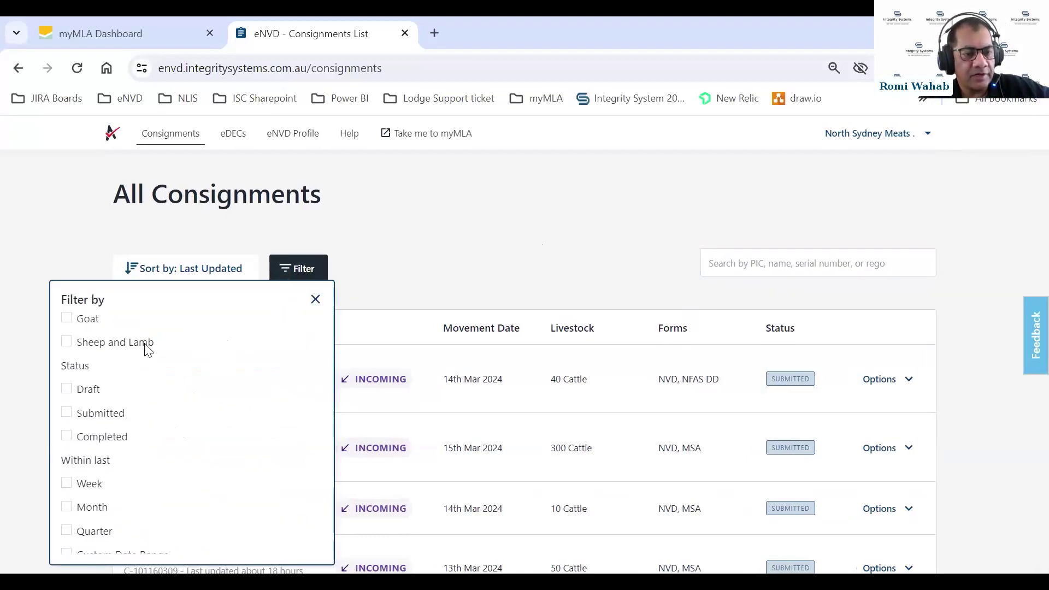
{"action": "scroll", "coordinate": [137, 352], "scroll_direction": "up", "scroll_amount": 2}
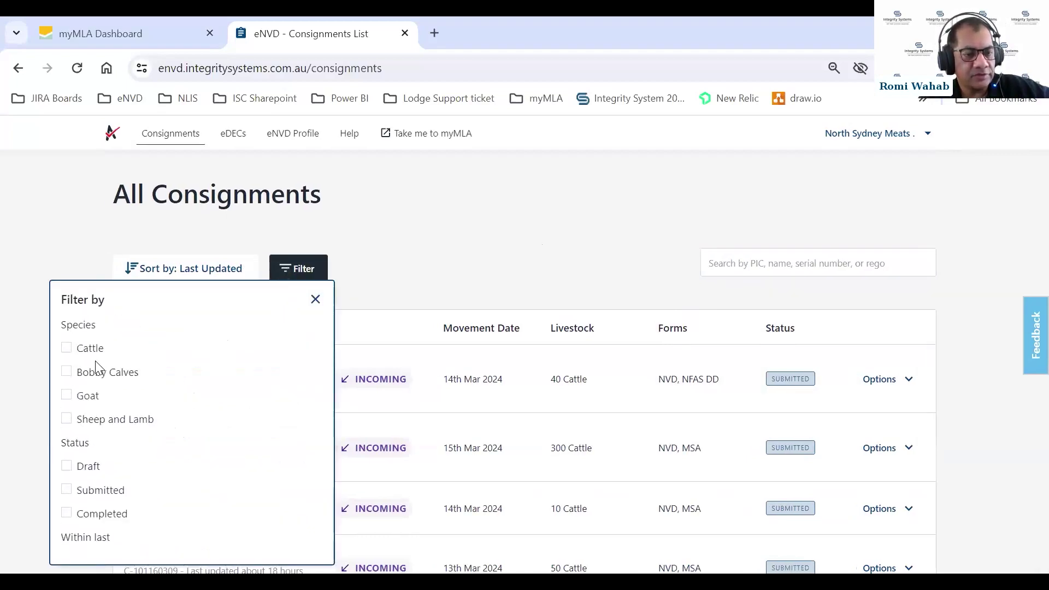
{"action": "left_click", "coordinate": [66, 353]}
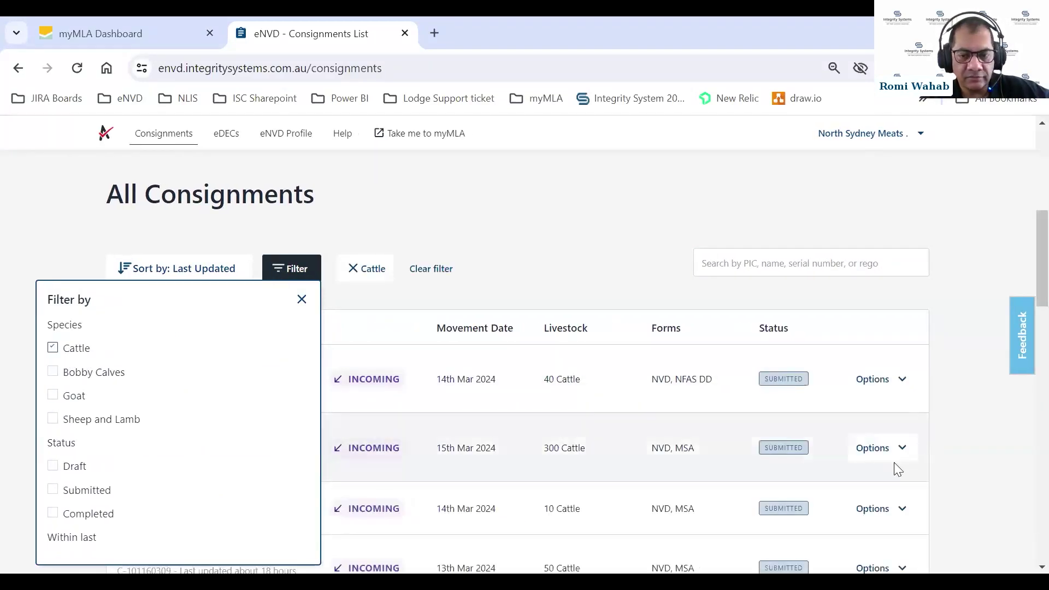
{"action": "scroll", "coordinate": [677, 376], "scroll_direction": "down", "scroll_amount": 3}
{"action": "scroll", "coordinate": [601, 369], "scroll_direction": "up", "scroll_amount": 5}
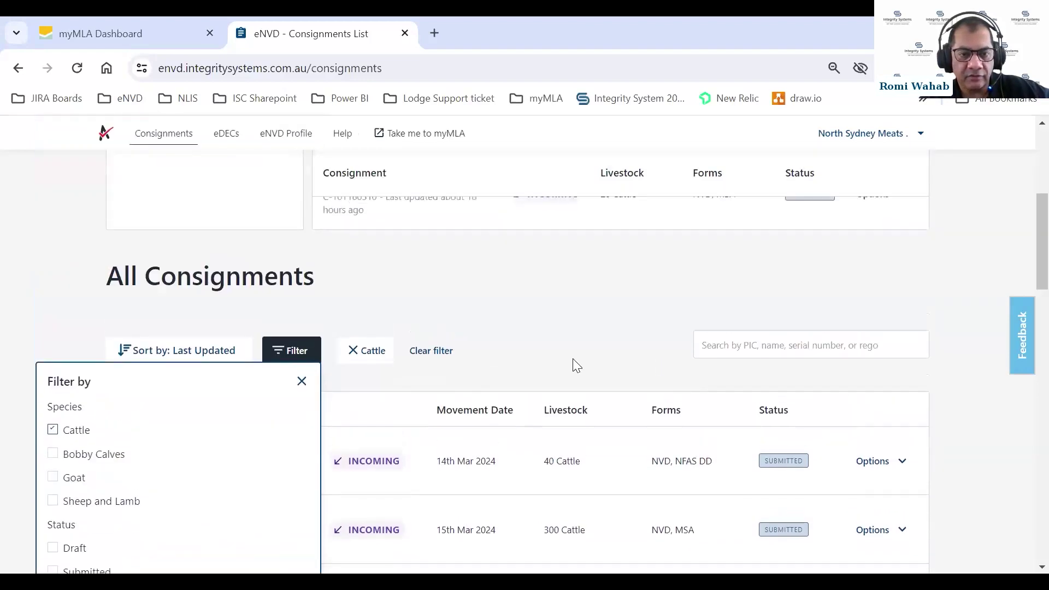
{"action": "left_click", "coordinate": [432, 353]}
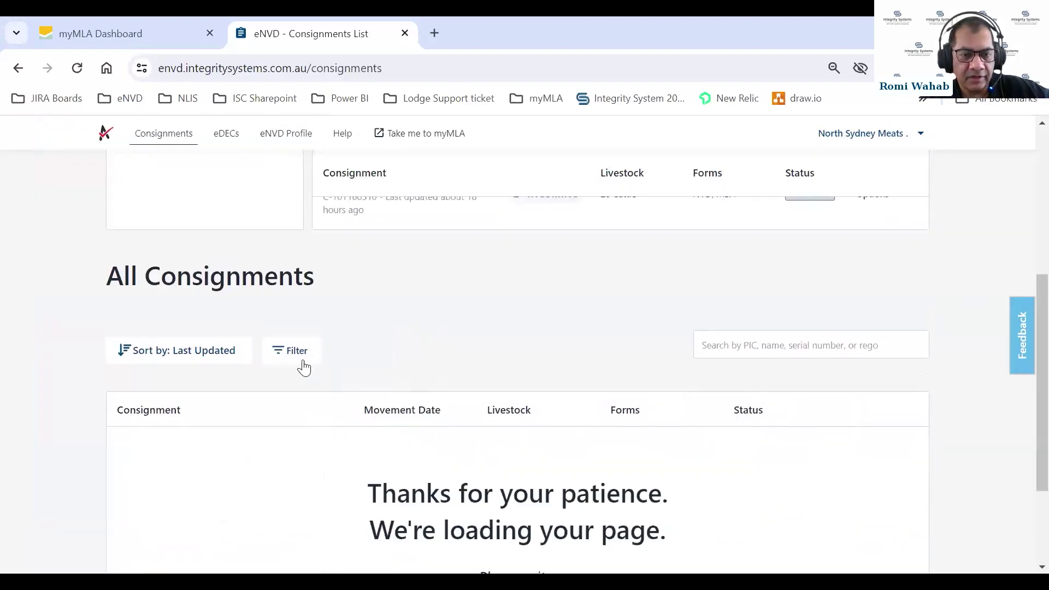
{"action": "left_click", "coordinate": [287, 359]}
{"action": "scroll", "coordinate": [237, 466], "scroll_direction": "down", "scroll_amount": 2}
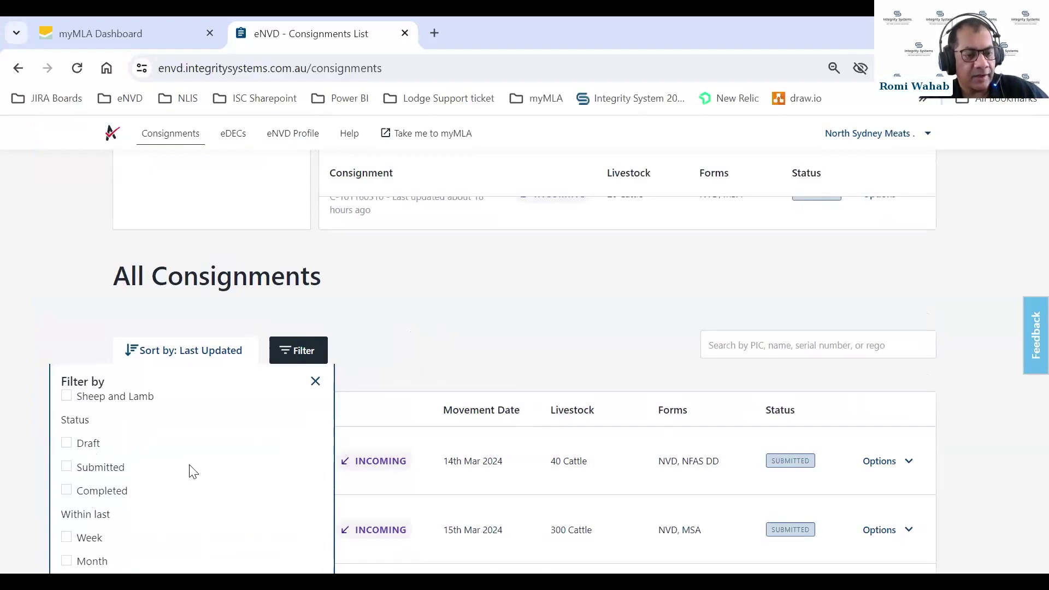
{"action": "left_click", "coordinate": [605, 301]}
{"action": "scroll", "coordinate": [454, 281], "scroll_direction": "down", "scroll_amount": 2}
{"action": "left_click", "coordinate": [297, 189]}
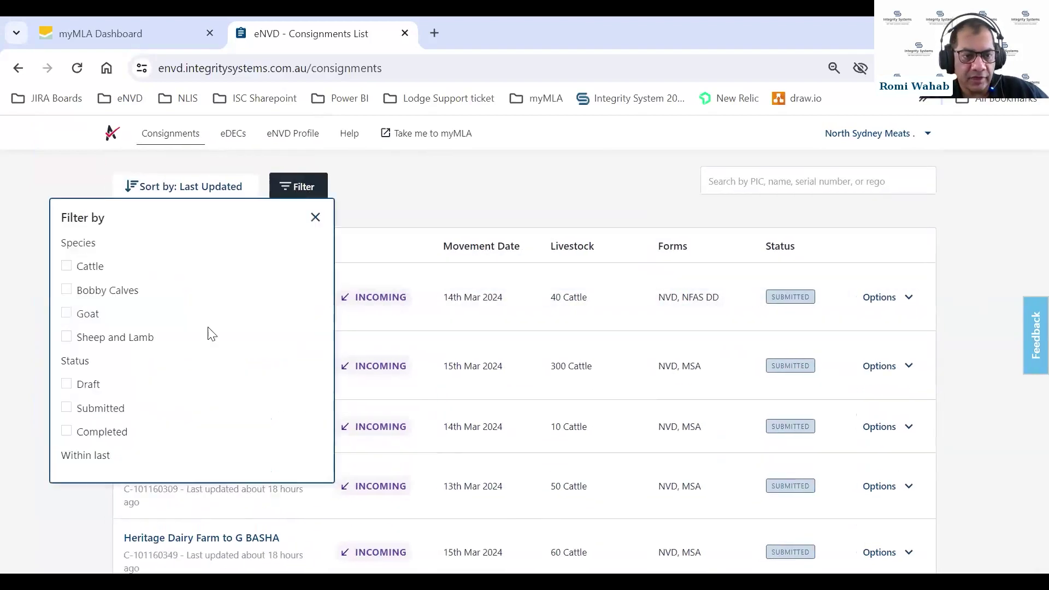
{"action": "scroll", "coordinate": [112, 404], "scroll_direction": "down", "scroll_amount": 2}
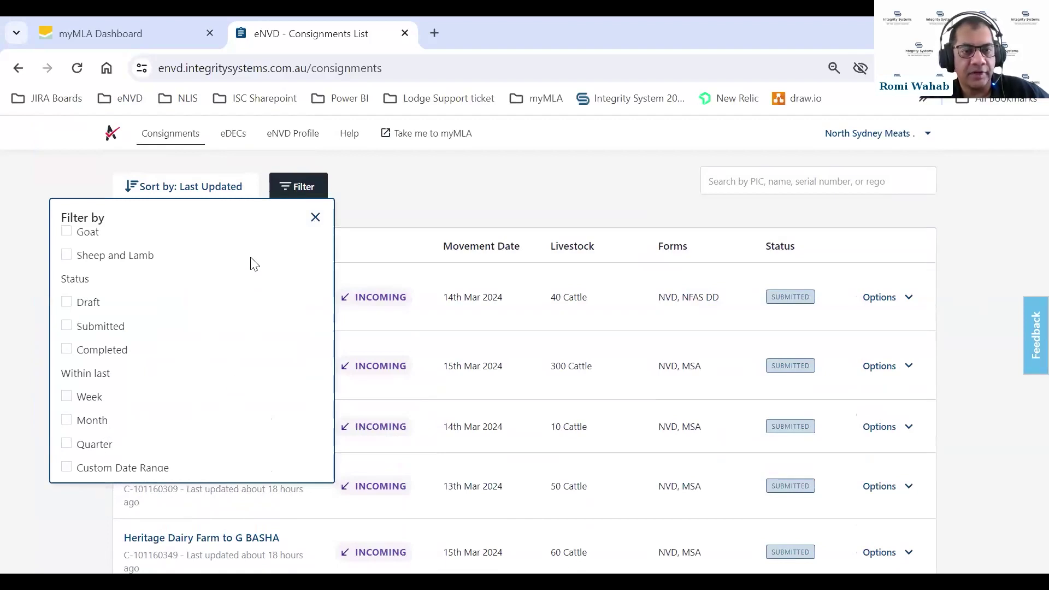
{"action": "left_click", "coordinate": [315, 218]}
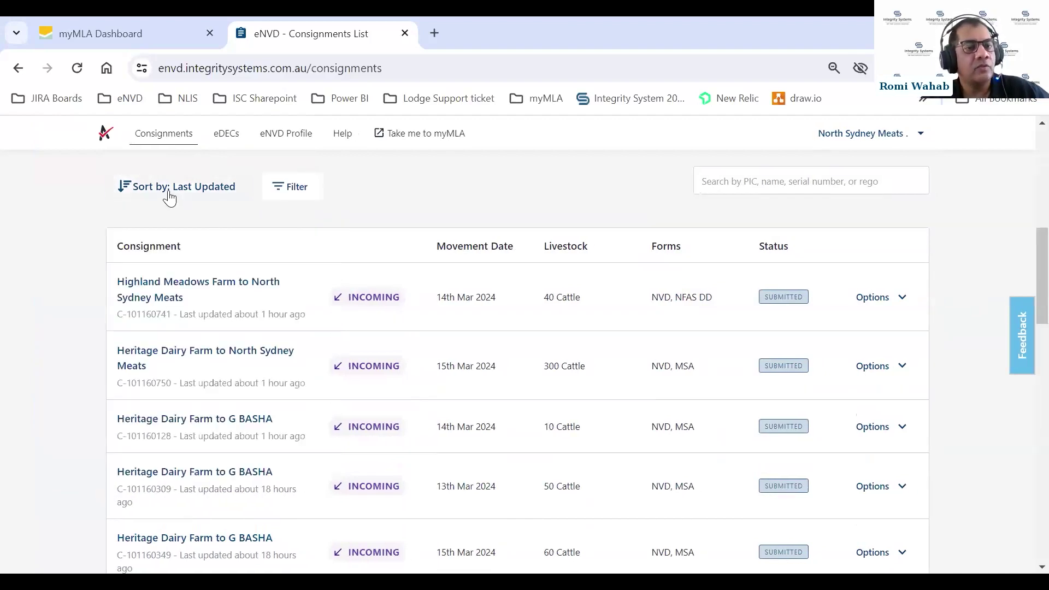
Close the Sort by choices, keeping Last Updated order, and return to the page top
{"action": "left_click", "coordinate": [168, 194]}
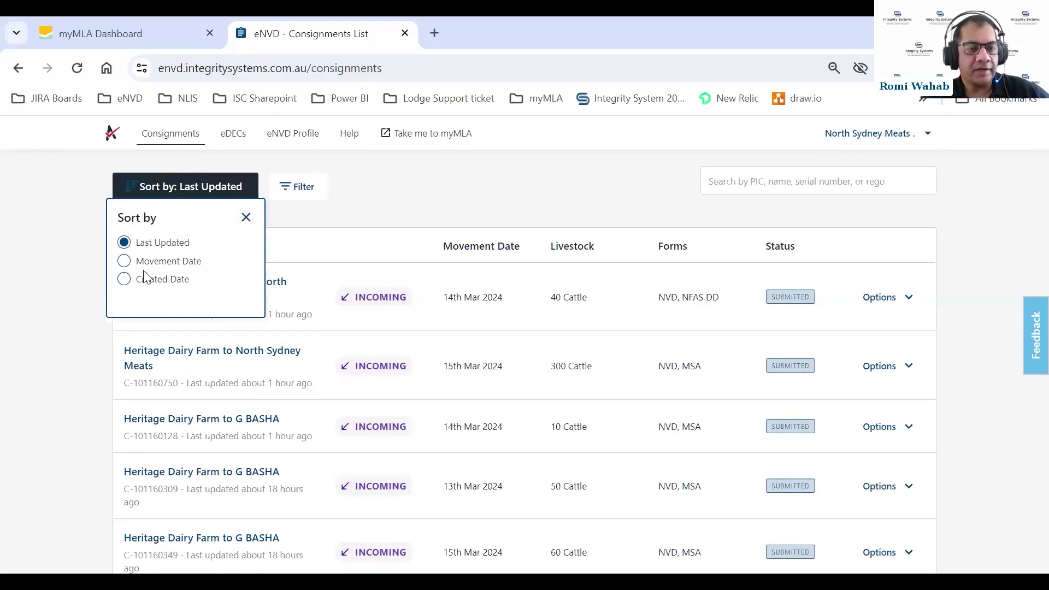
{"action": "left_click", "coordinate": [246, 217]}
{"action": "scroll", "coordinate": [487, 221], "scroll_direction": "up", "scroll_amount": 3}
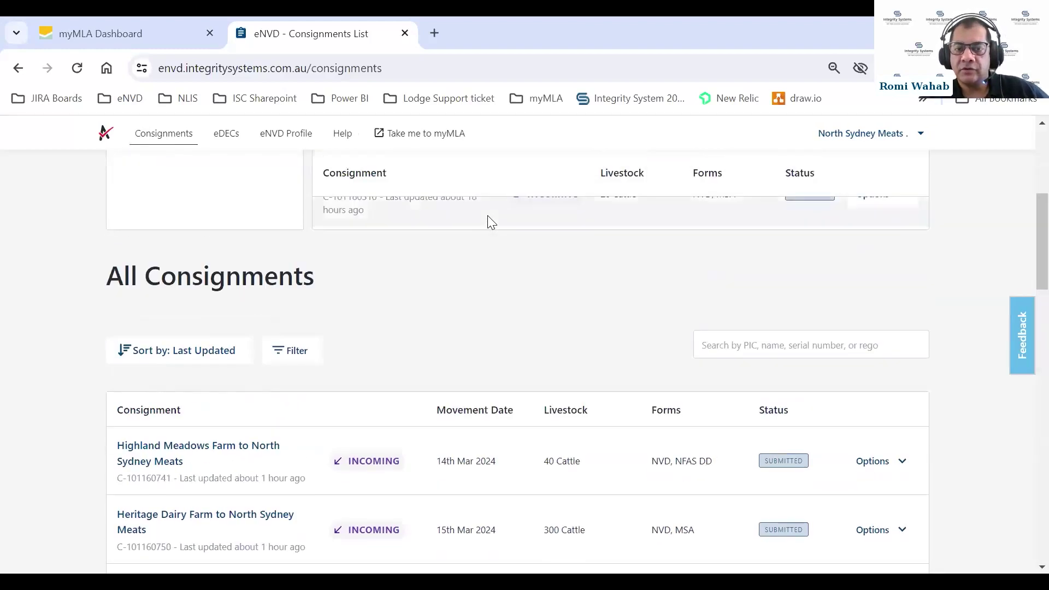
{"action": "scroll", "coordinate": [653, 339], "scroll_direction": "up", "scroll_amount": 5}
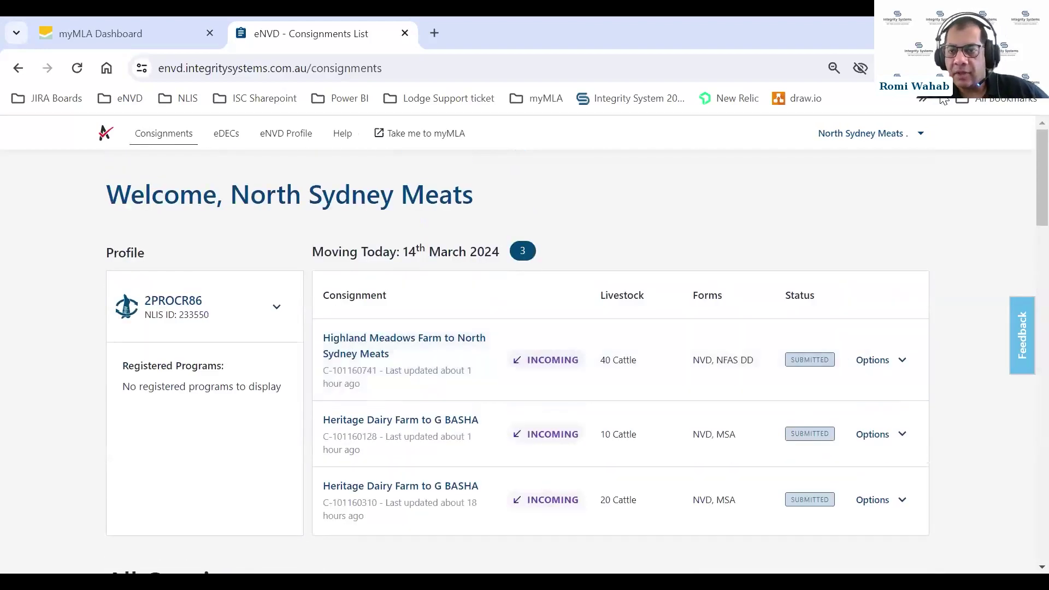
Open Edit eNVD Profile from the account dropdown and put it into edit mode with Update Profile
{"action": "left_click", "coordinate": [901, 143]}
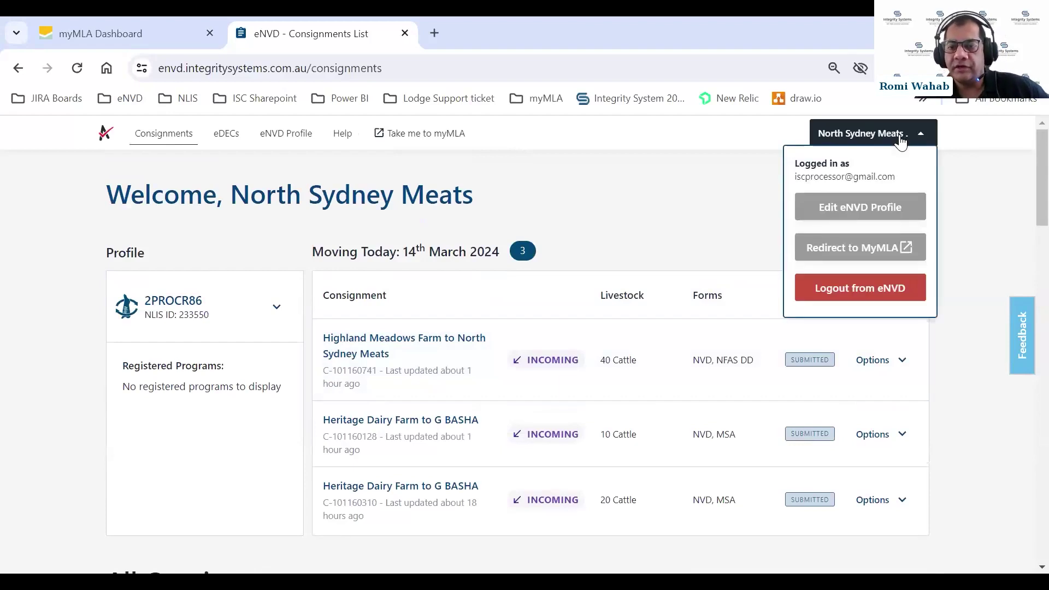
{"action": "left_click", "coordinate": [832, 210]}
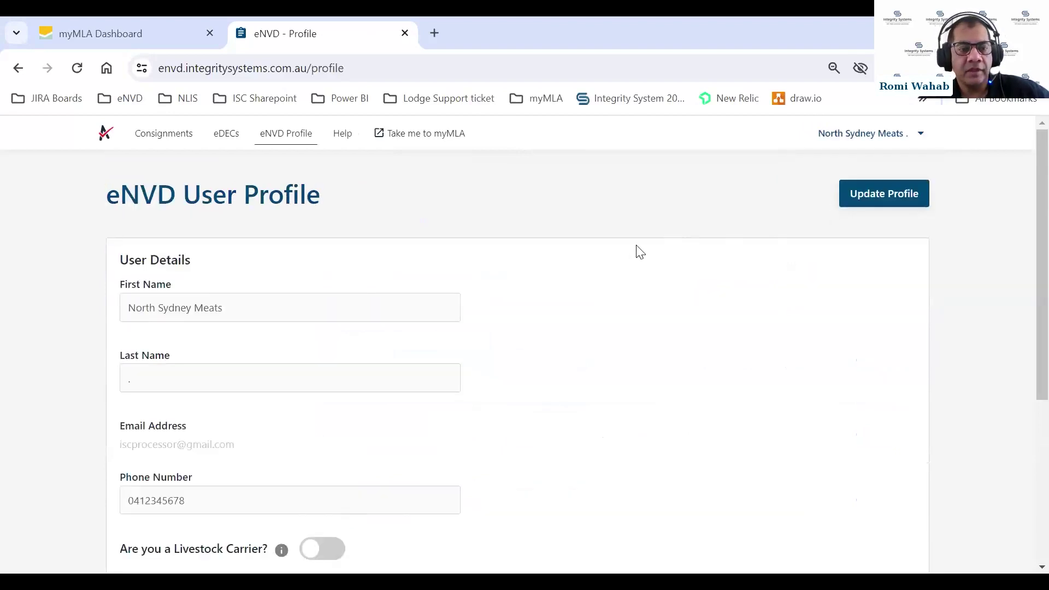
{"action": "scroll", "coordinate": [653, 247], "scroll_direction": "down", "scroll_amount": 2}
{"action": "scroll", "coordinate": [656, 246], "scroll_direction": "up", "scroll_amount": 2}
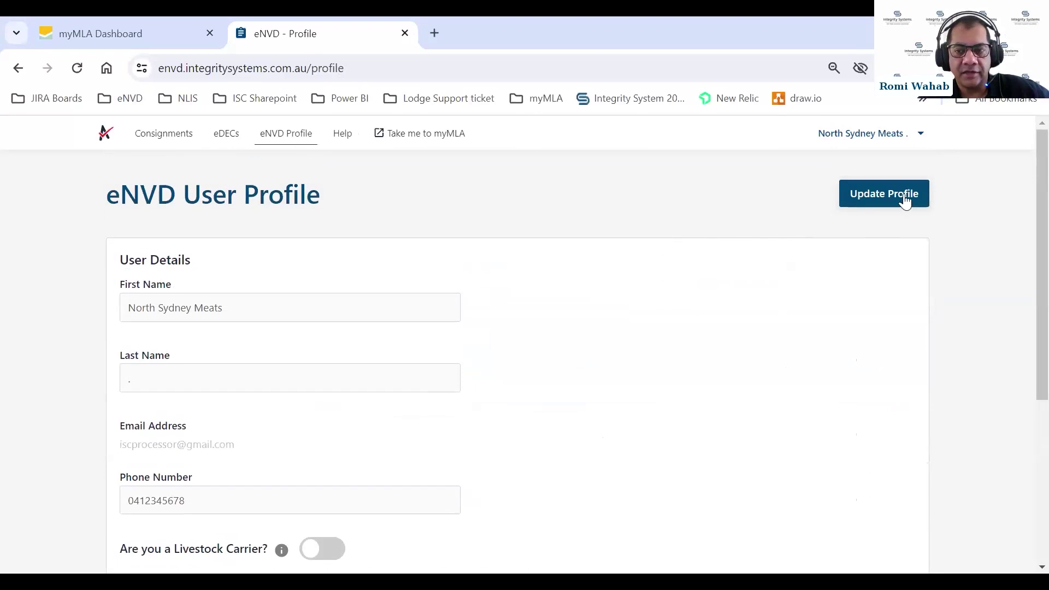
{"action": "left_click", "coordinate": [864, 203]}
{"action": "scroll", "coordinate": [611, 263], "scroll_direction": "down", "scroll_amount": 1}
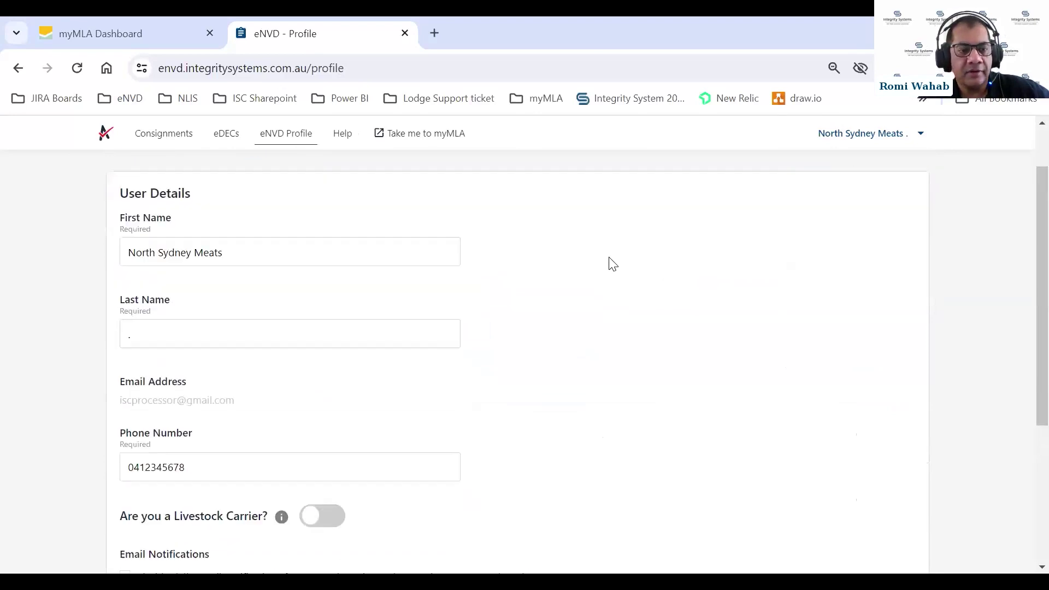
{"action": "scroll", "coordinate": [601, 306], "scroll_direction": "down", "scroll_amount": 3}
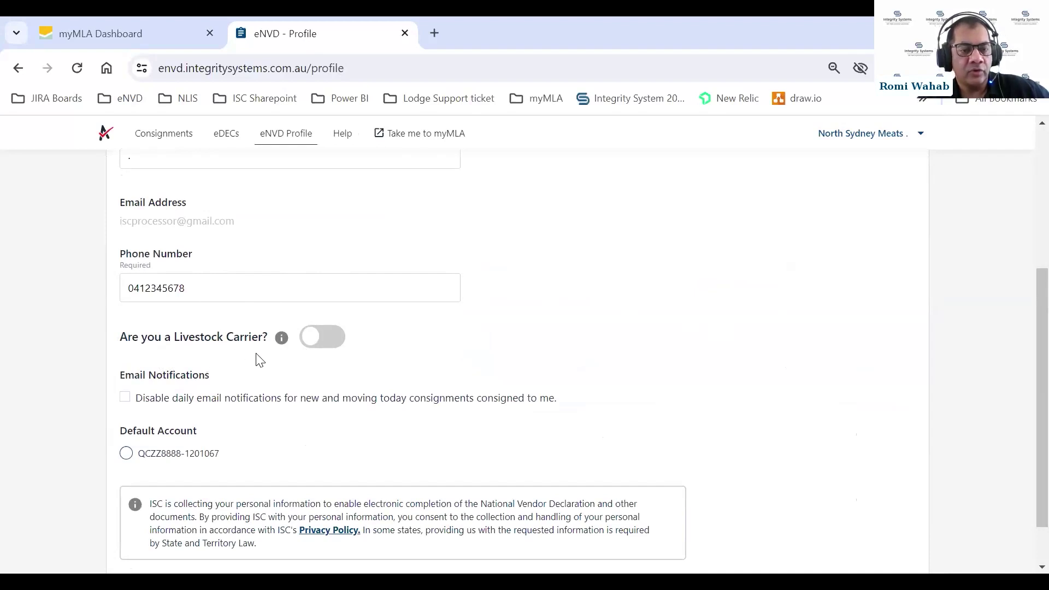
Switch on 'Are you a Livestock Carrier?', enter the transporter vehicle rego, and save changes
{"action": "left_click", "coordinate": [311, 343]}
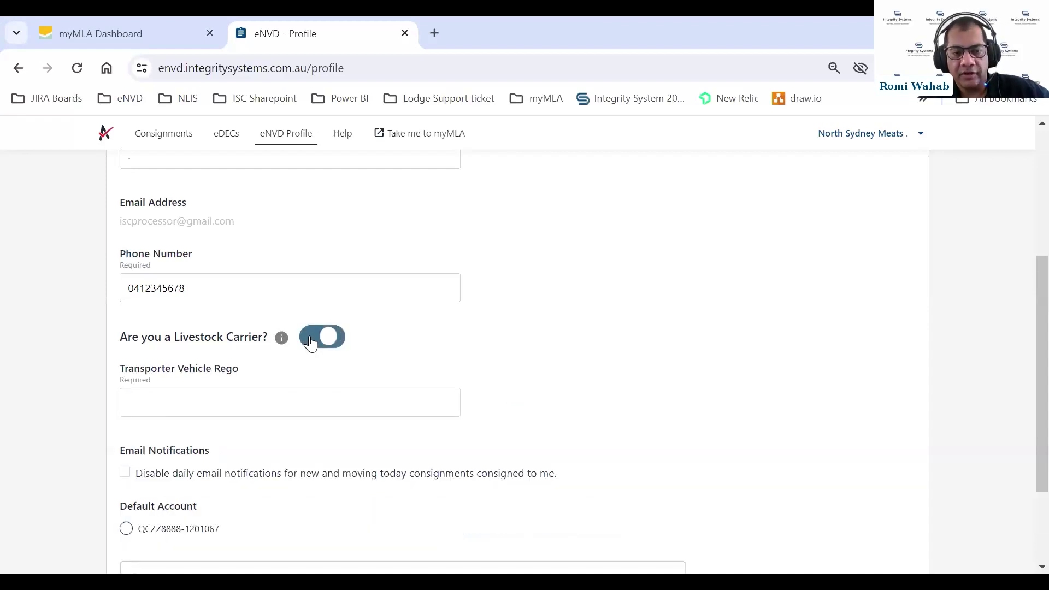
{"action": "left_click", "coordinate": [172, 397]}
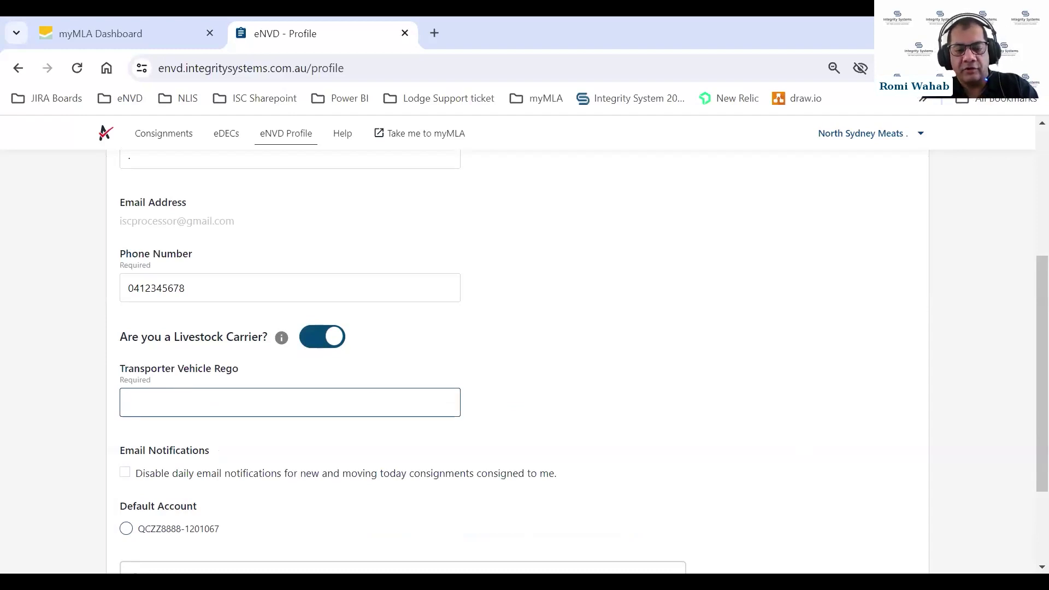
{"action": "type", "text": "ASDFGH"}
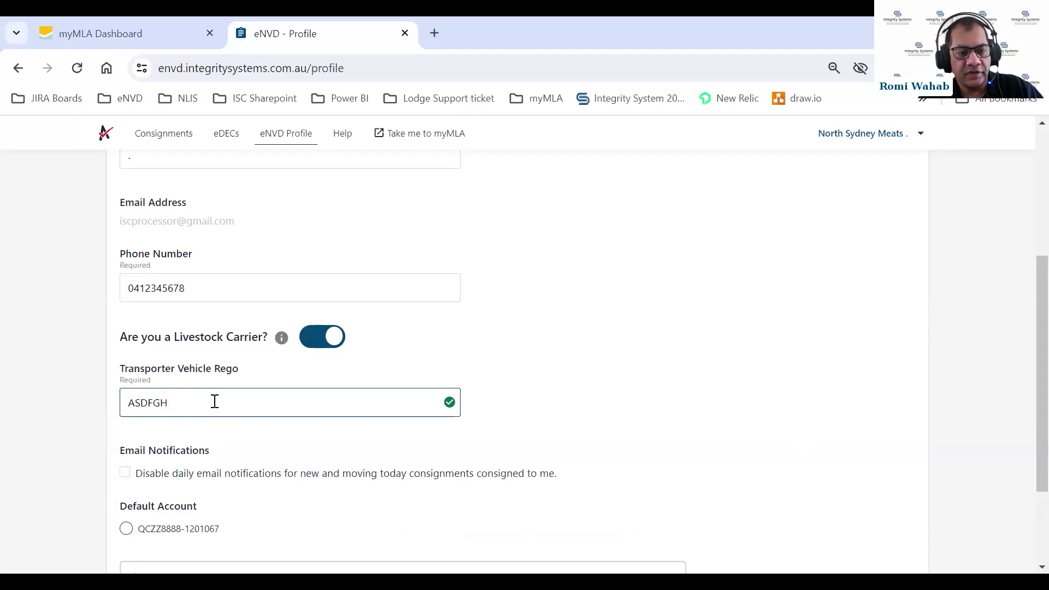
{"action": "scroll", "coordinate": [551, 385], "scroll_direction": "down", "scroll_amount": 3}
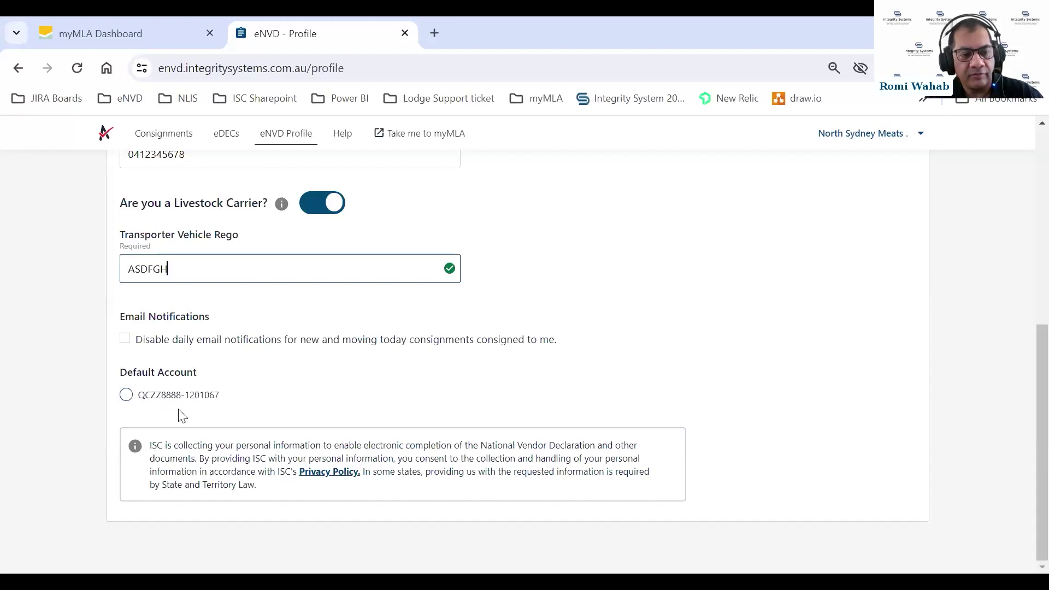
{"action": "scroll", "coordinate": [379, 368], "scroll_direction": "up", "scroll_amount": 5}
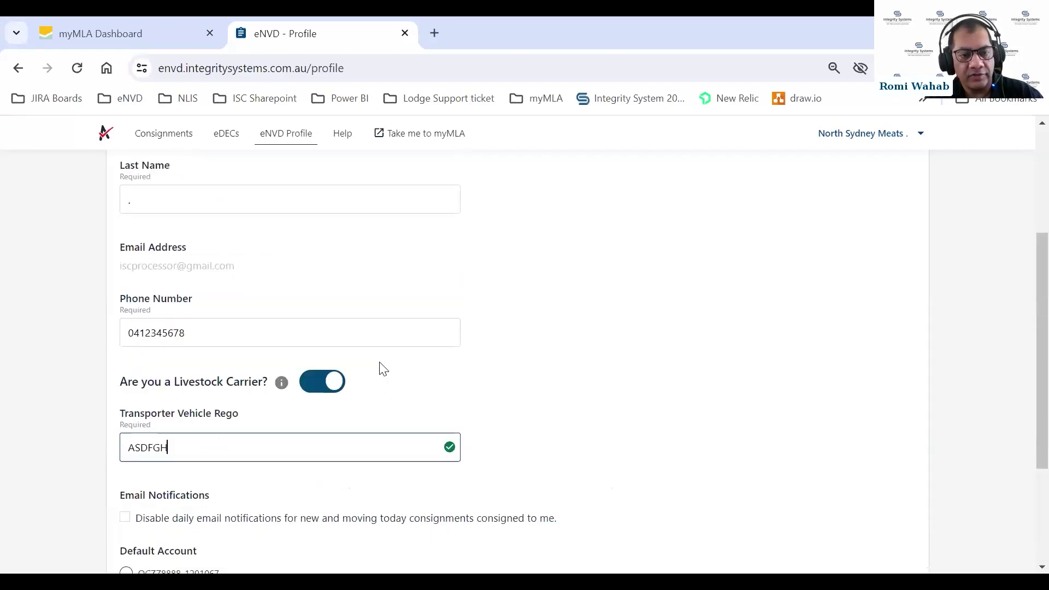
{"action": "scroll", "coordinate": [421, 384], "scroll_direction": "down", "scroll_amount": 3}
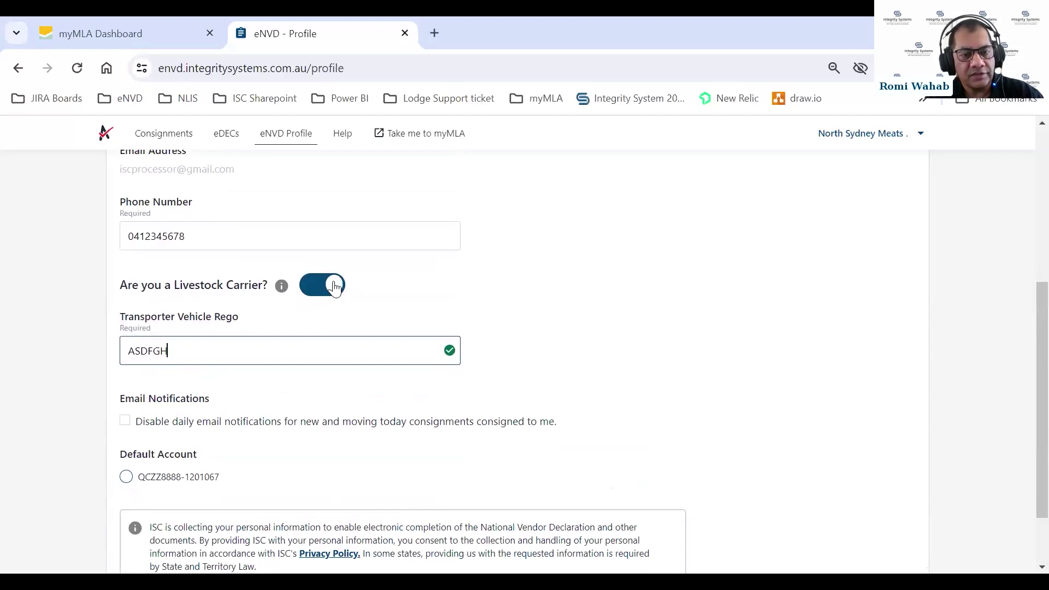
{"action": "scroll", "coordinate": [734, 262], "scroll_direction": "up", "scroll_amount": 6}
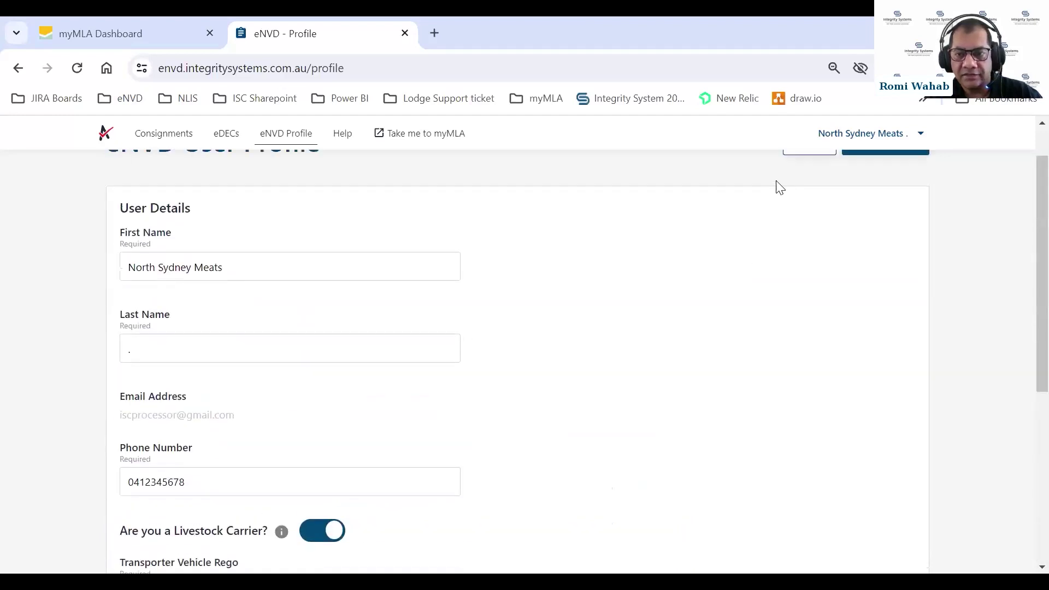
{"action": "left_click", "coordinate": [865, 194]}
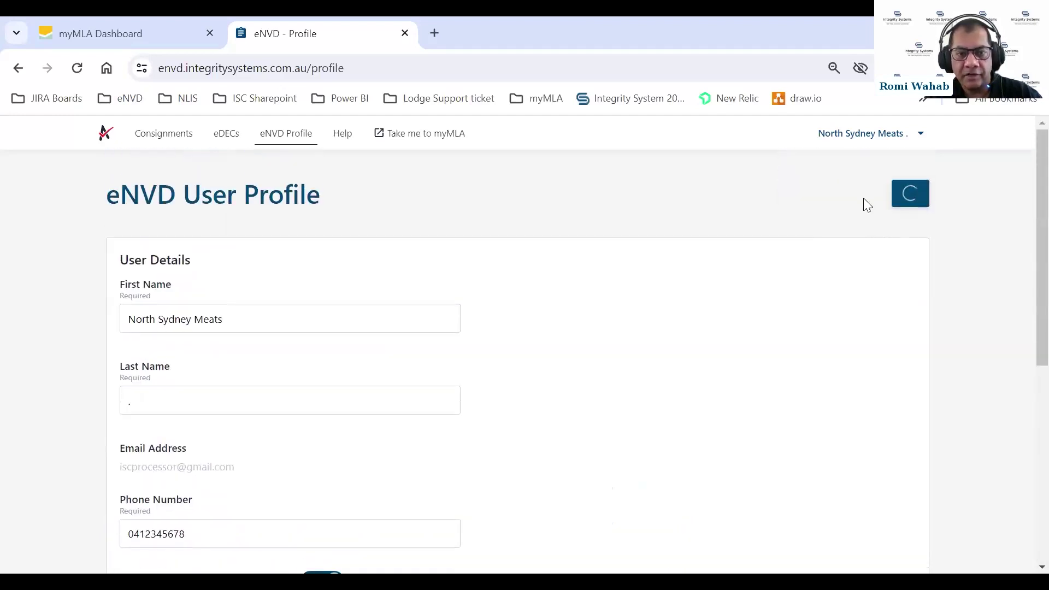
Back on Consignments, switch to the transporter profile and confirm it lists no consignments
{"action": "left_click", "coordinate": [141, 139]}
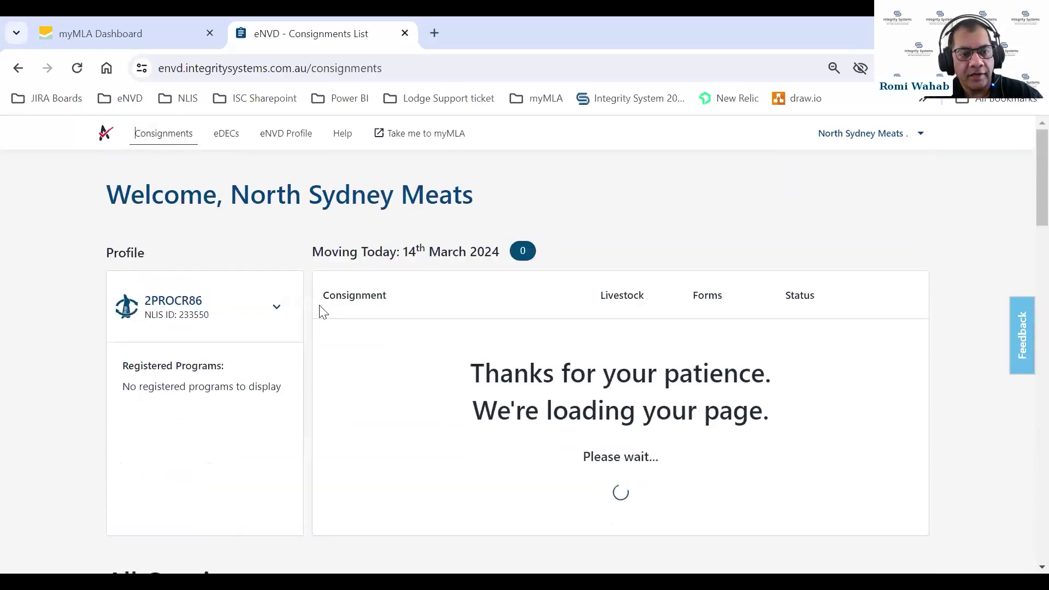
{"action": "left_click", "coordinate": [277, 306]}
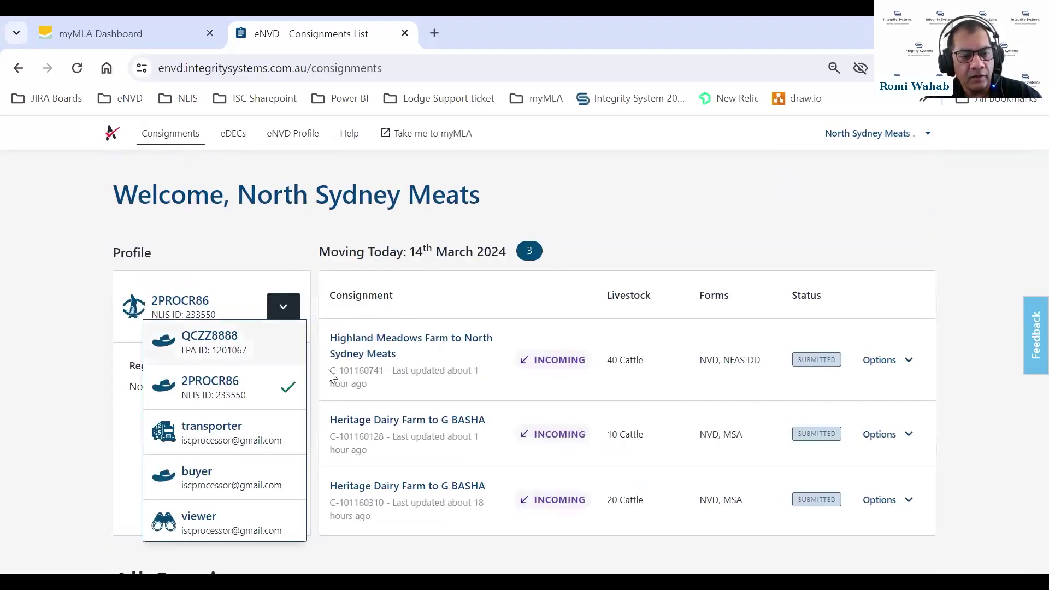
{"action": "left_click", "coordinate": [172, 437]}
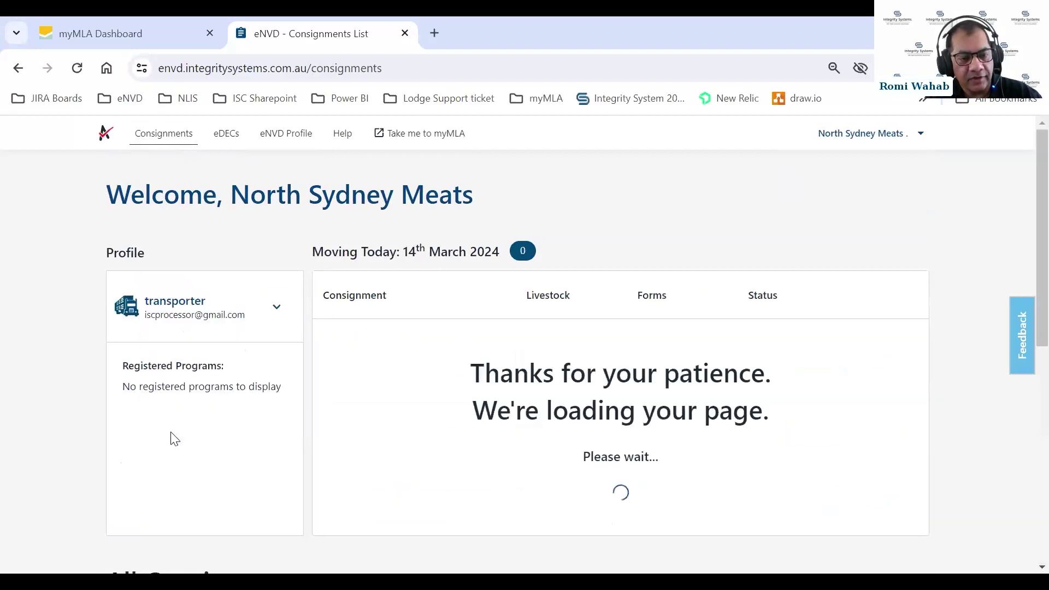
{"action": "scroll", "coordinate": [683, 380], "scroll_direction": "down", "scroll_amount": 2}
{"action": "scroll", "coordinate": [656, 358], "scroll_direction": "down", "scroll_amount": 2}
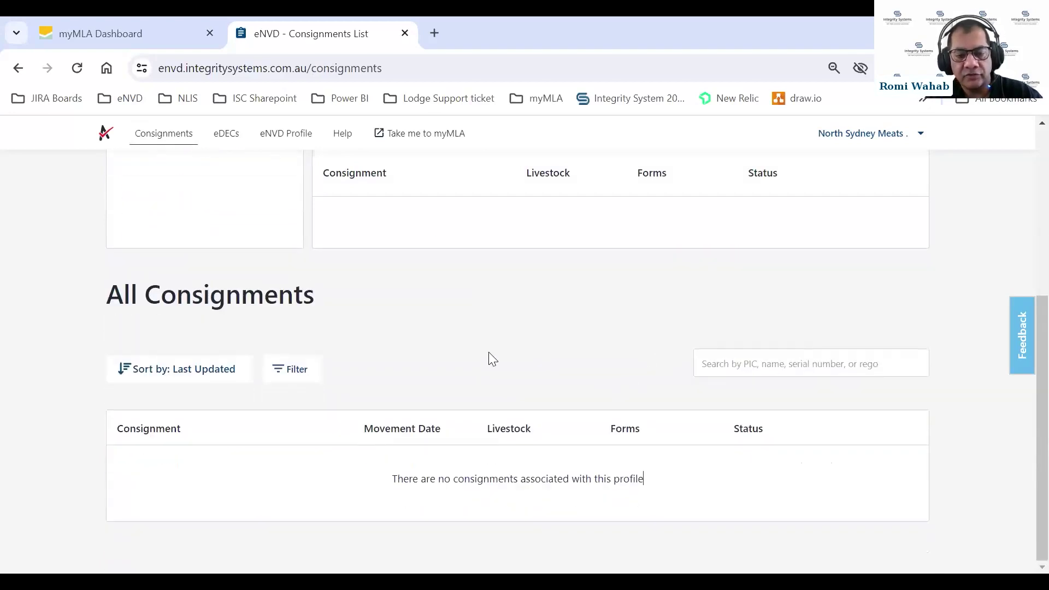
{"action": "scroll", "coordinate": [588, 338], "scroll_direction": "up", "scroll_amount": 3}
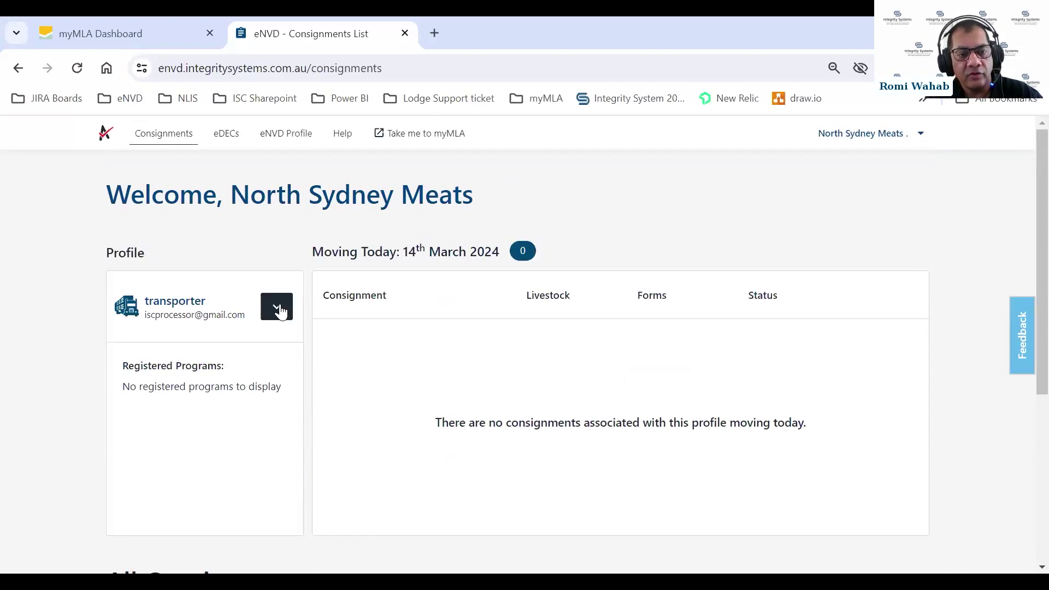
Switch back to the NLIS processor profile and scroll to All Consignments
{"action": "left_click", "coordinate": [276, 307]}
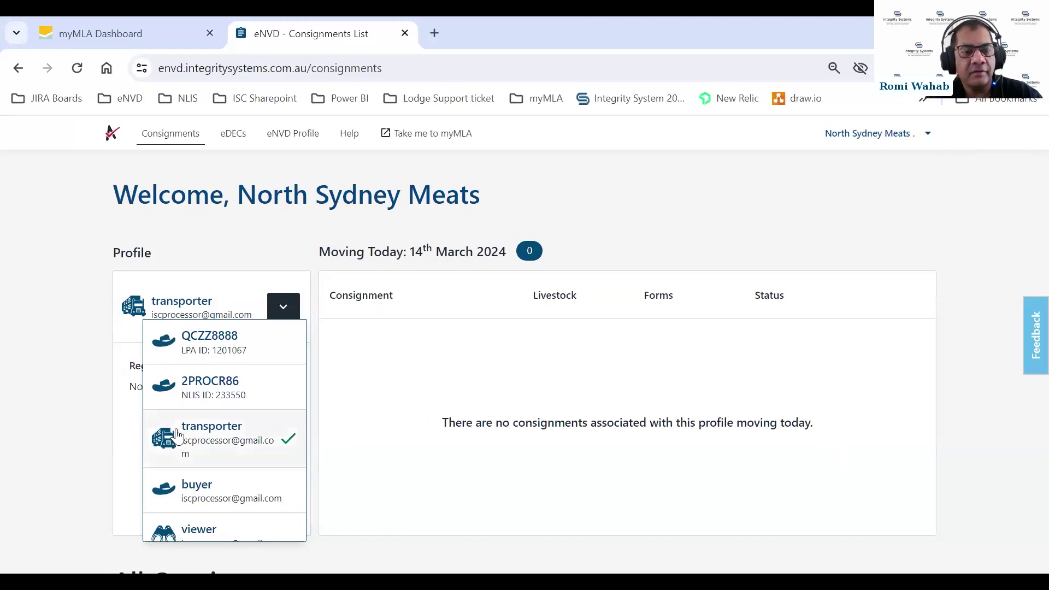
{"action": "left_click", "coordinate": [245, 390]}
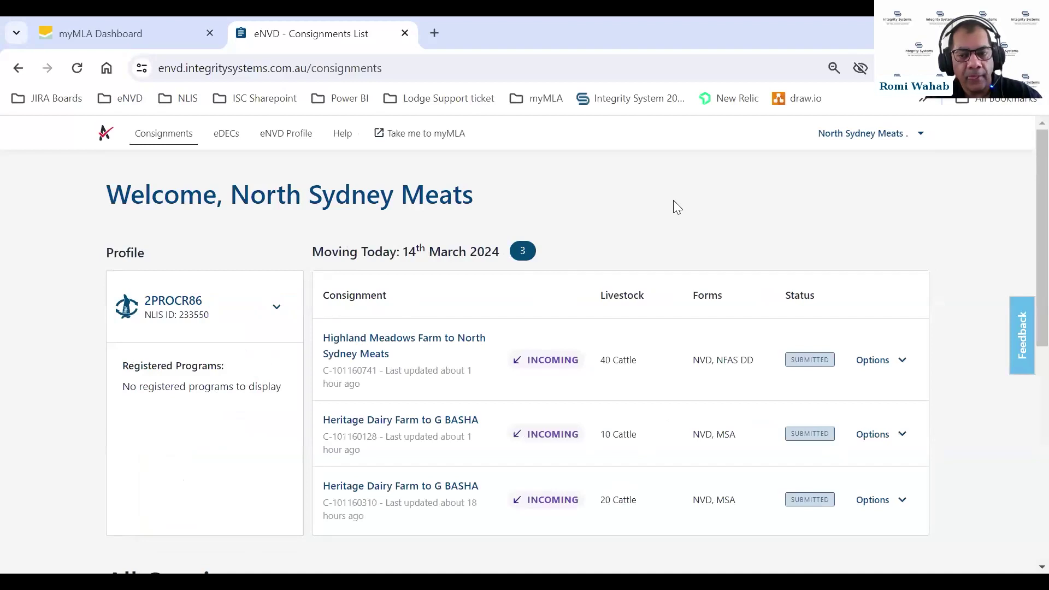
{"action": "scroll", "coordinate": [914, 250], "scroll_direction": "down", "scroll_amount": 6}
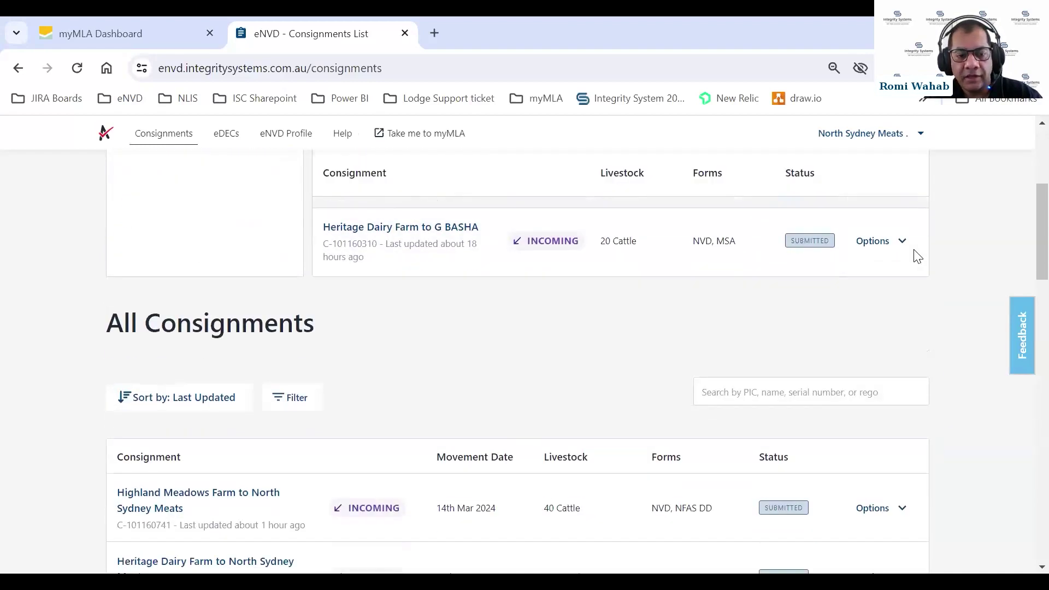
{"action": "scroll", "coordinate": [914, 249], "scroll_direction": "down", "scroll_amount": 2}
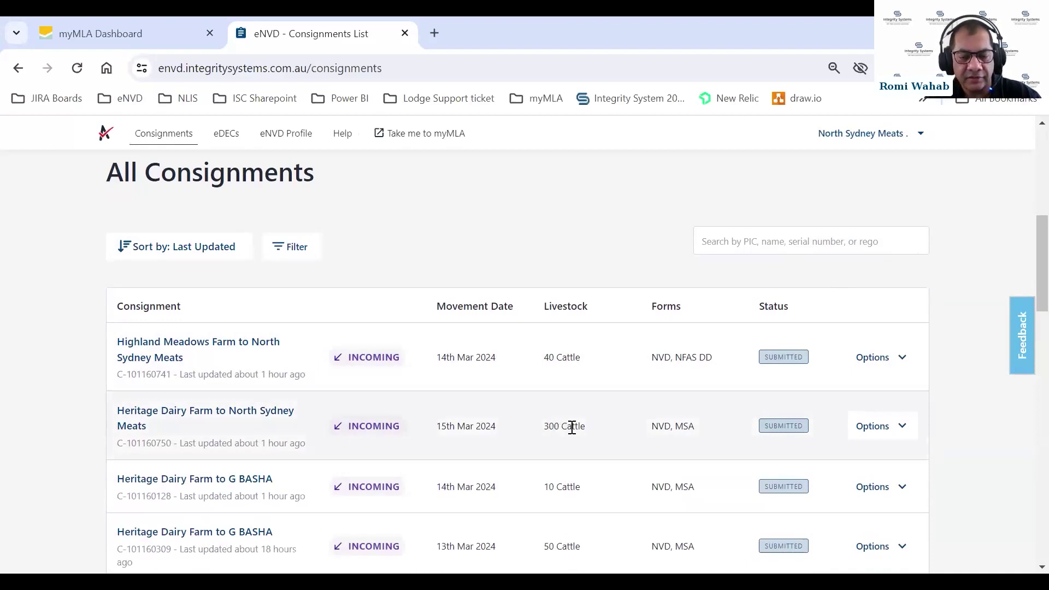
Open consignment C-101160750, 300 cattle from Heritage Dairy Farm to North Sydney Meats, and scroll its summary
{"action": "left_click", "coordinate": [211, 418]}
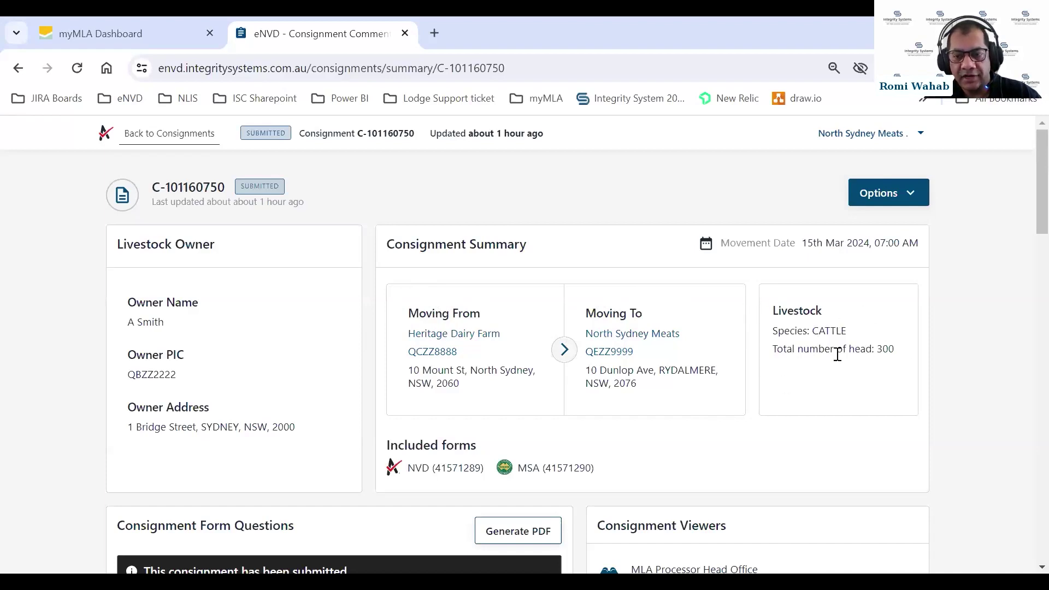
{"action": "scroll", "coordinate": [1026, 247], "scroll_direction": "down", "scroll_amount": 1}
{"action": "scroll", "coordinate": [1025, 257], "scroll_direction": "down", "scroll_amount": 2}
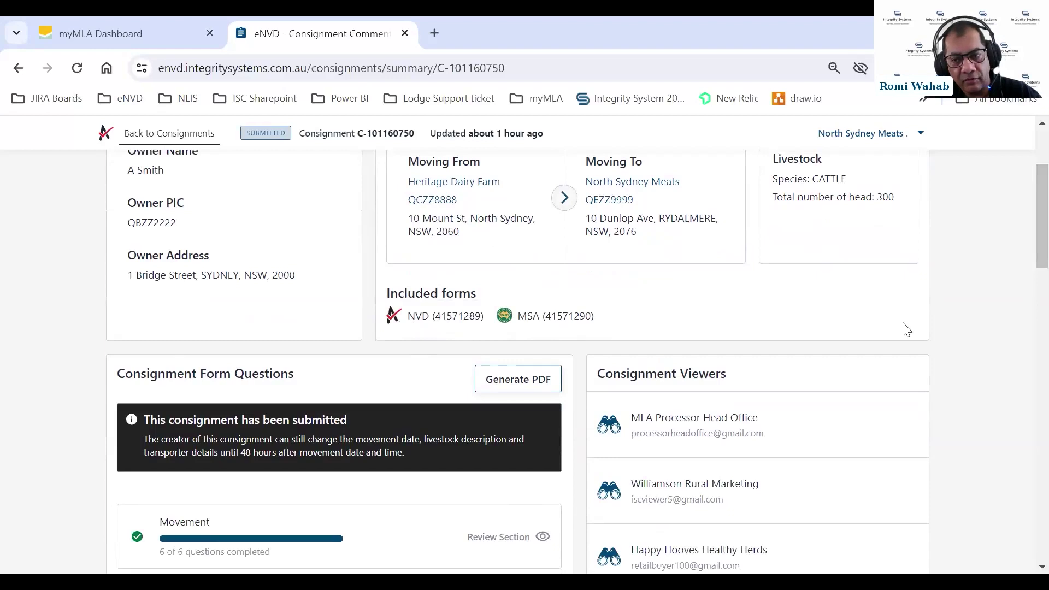
{"action": "scroll", "coordinate": [1023, 238], "scroll_direction": "down", "scroll_amount": 3}
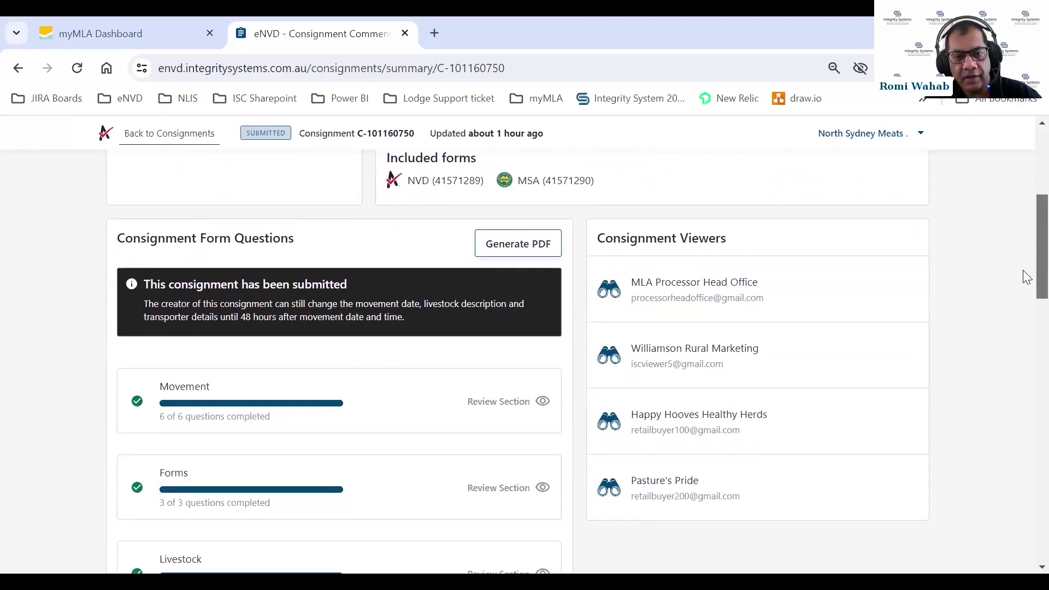
{"action": "scroll", "coordinate": [1023, 276], "scroll_direction": "down", "scroll_amount": 1}
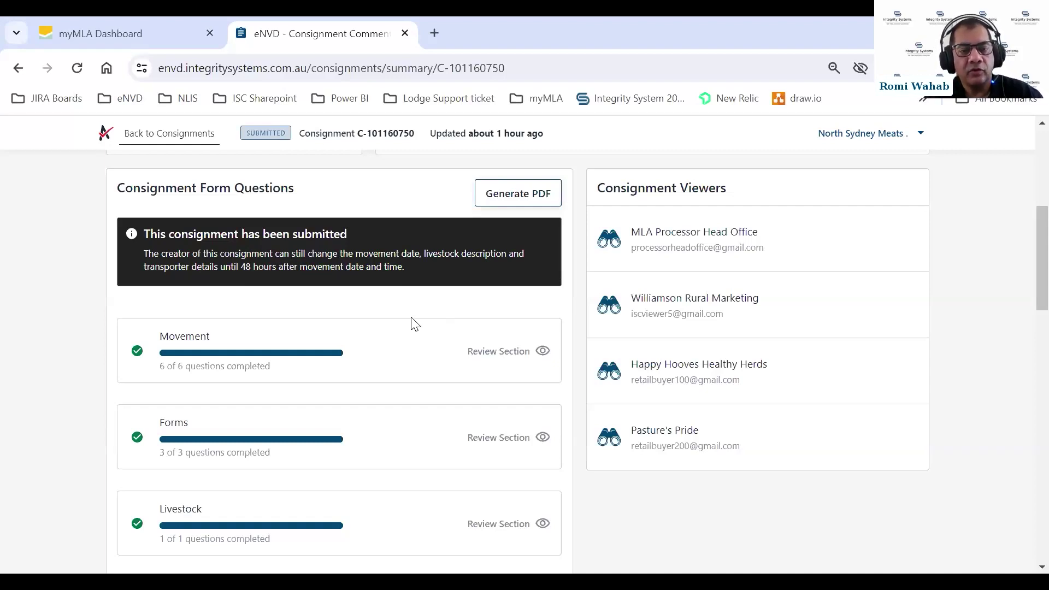
{"action": "scroll", "coordinate": [414, 322], "scroll_direction": "down", "scroll_amount": 1}
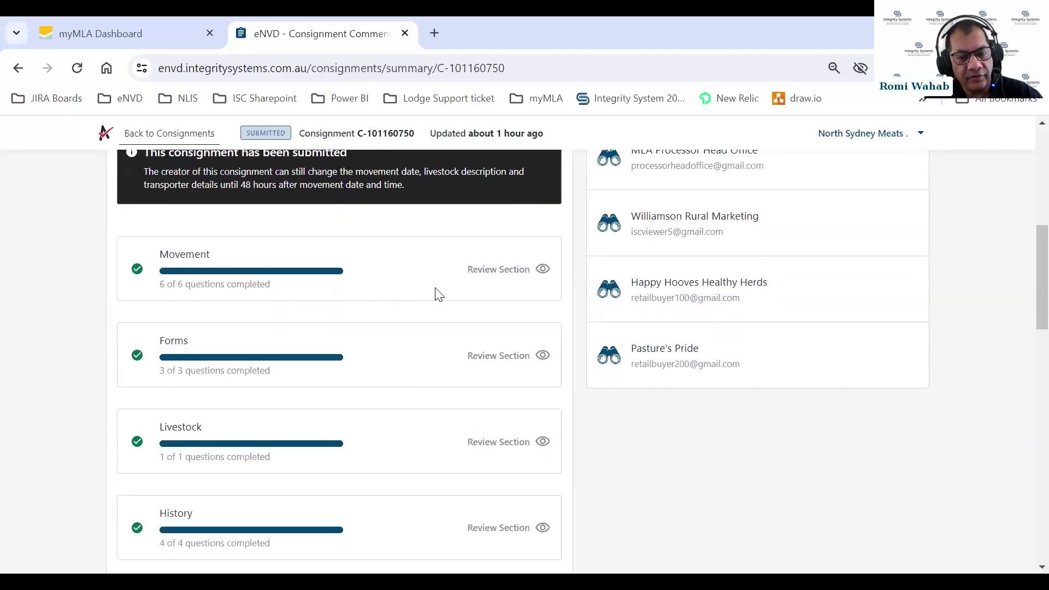
{"action": "scroll", "coordinate": [437, 293], "scroll_direction": "down", "scroll_amount": 1}
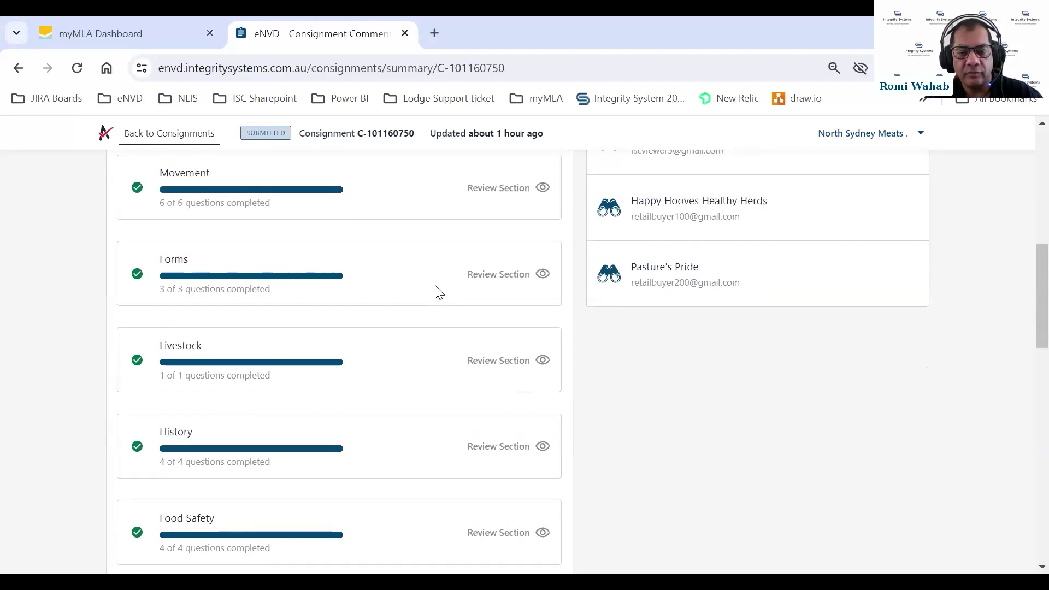
{"action": "scroll", "coordinate": [437, 292], "scroll_direction": "down", "scroll_amount": 1}
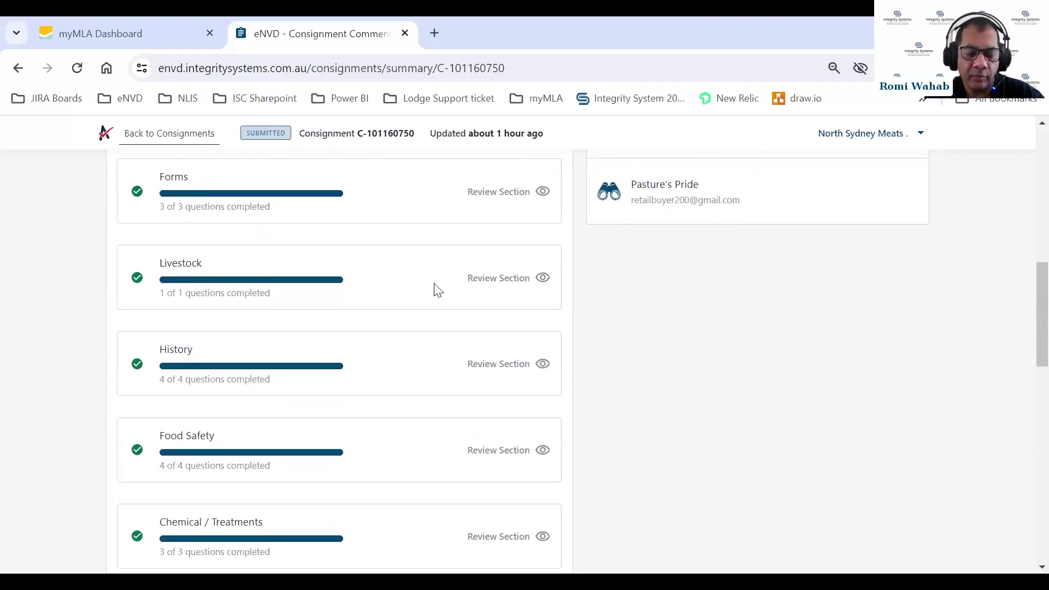
{"action": "scroll", "coordinate": [438, 290], "scroll_direction": "up", "scroll_amount": 2}
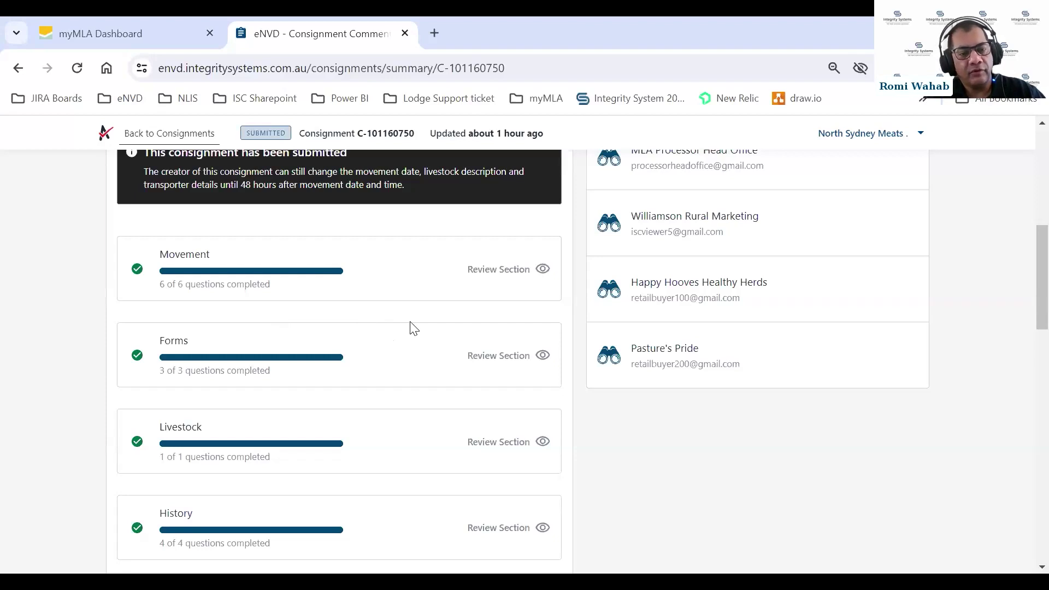
{"action": "scroll", "coordinate": [414, 328], "scroll_direction": "down", "scroll_amount": 1}
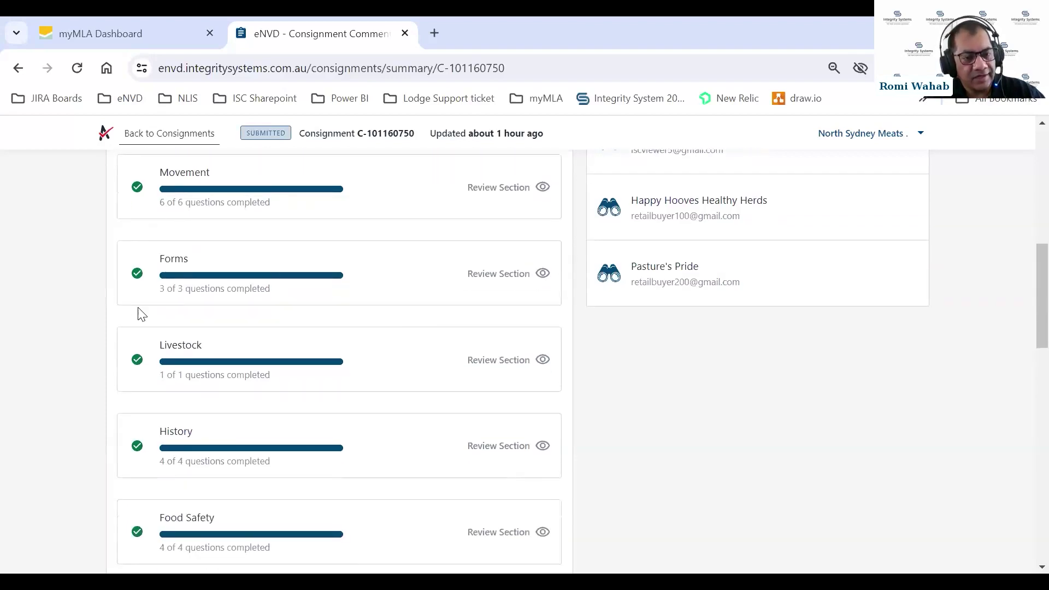
{"action": "scroll", "coordinate": [231, 372], "scroll_direction": "down", "scroll_amount": 2}
{"action": "scroll", "coordinate": [229, 356], "scroll_direction": "down", "scroll_amount": 2}
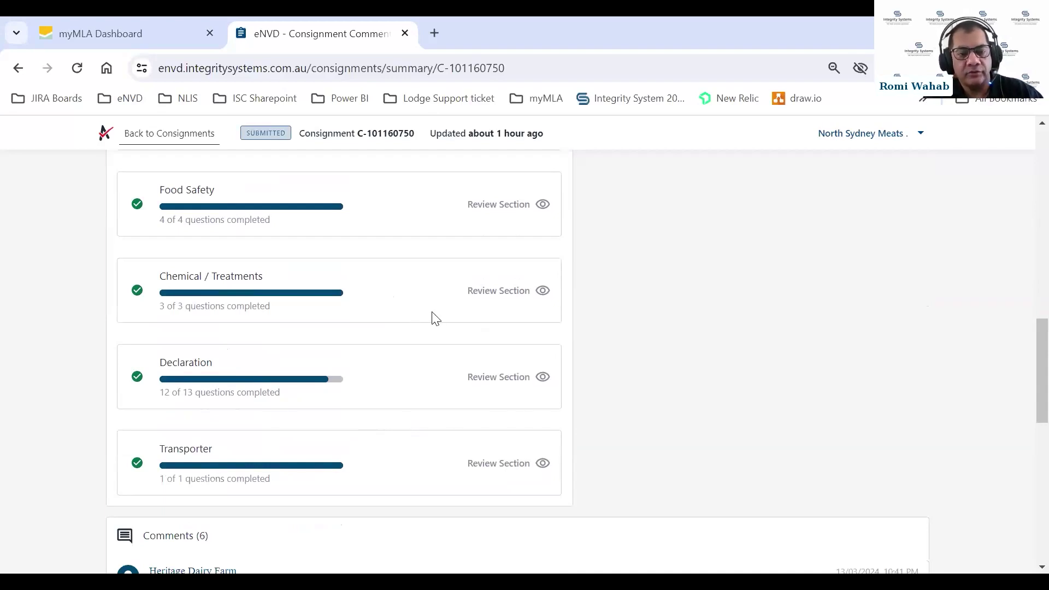
{"action": "scroll", "coordinate": [414, 295], "scroll_direction": "up", "scroll_amount": 5}
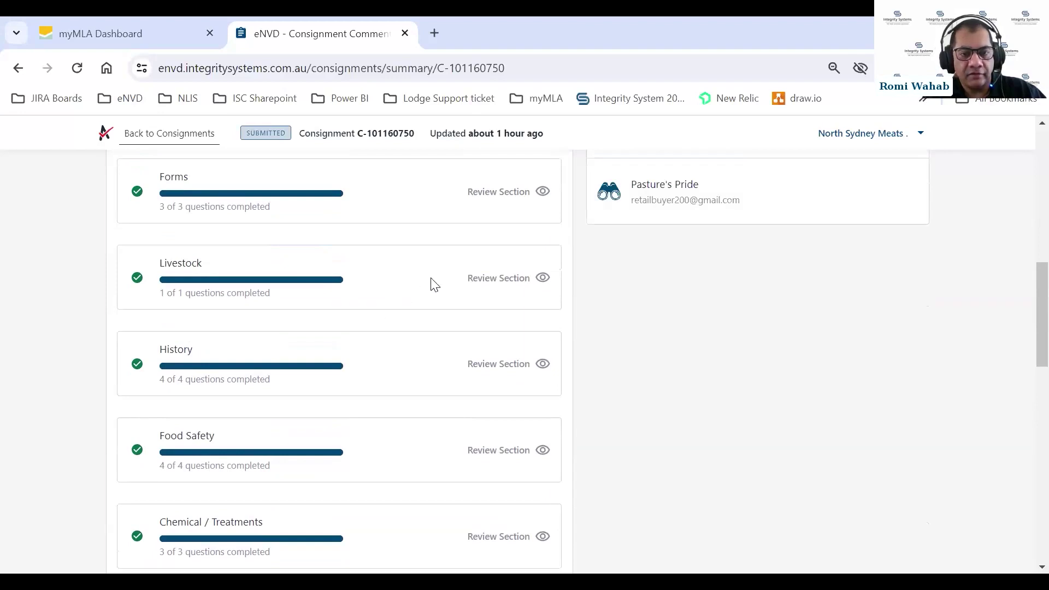
{"action": "scroll", "coordinate": [431, 283], "scroll_direction": "up", "scroll_amount": 2}
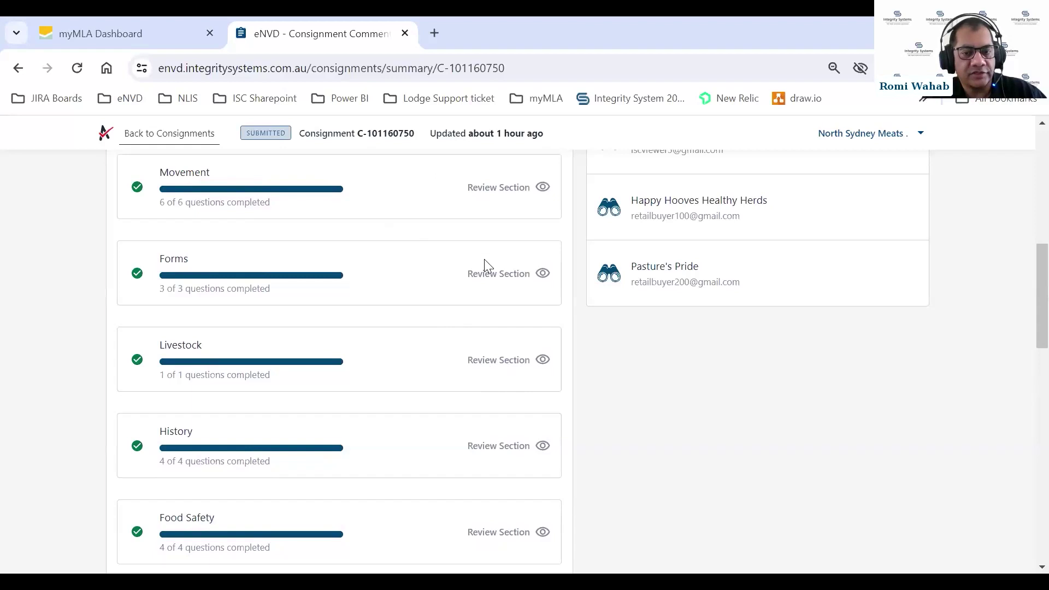
{"action": "left_click", "coordinate": [505, 370]}
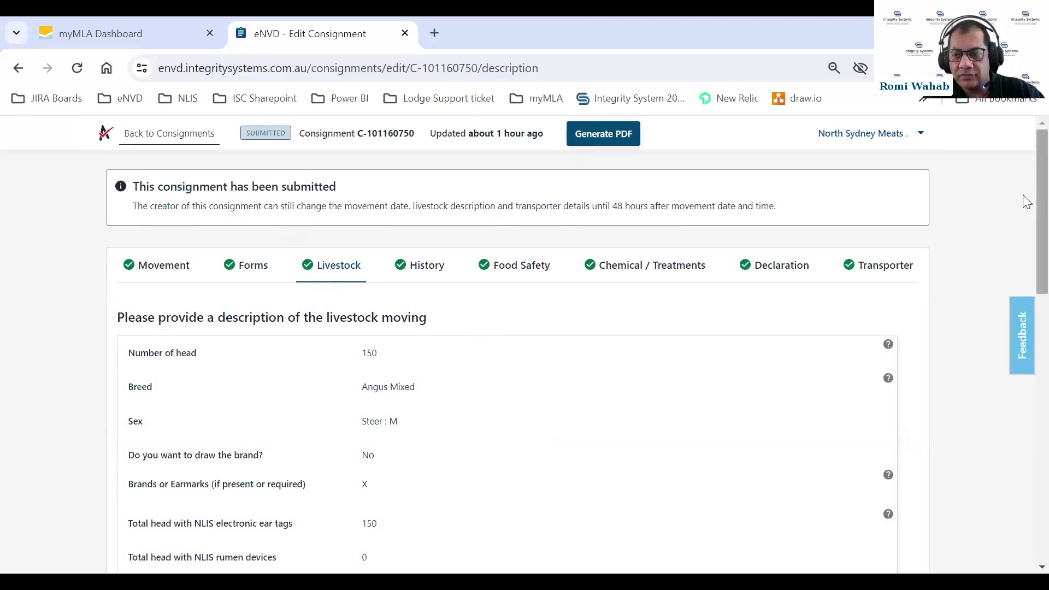
Check the three livestock entries and 300-head total, then continue to History
{"action": "scroll", "coordinate": [1025, 214], "scroll_direction": "down", "scroll_amount": 1}
{"action": "scroll", "coordinate": [1027, 231], "scroll_direction": "down", "scroll_amount": 1}
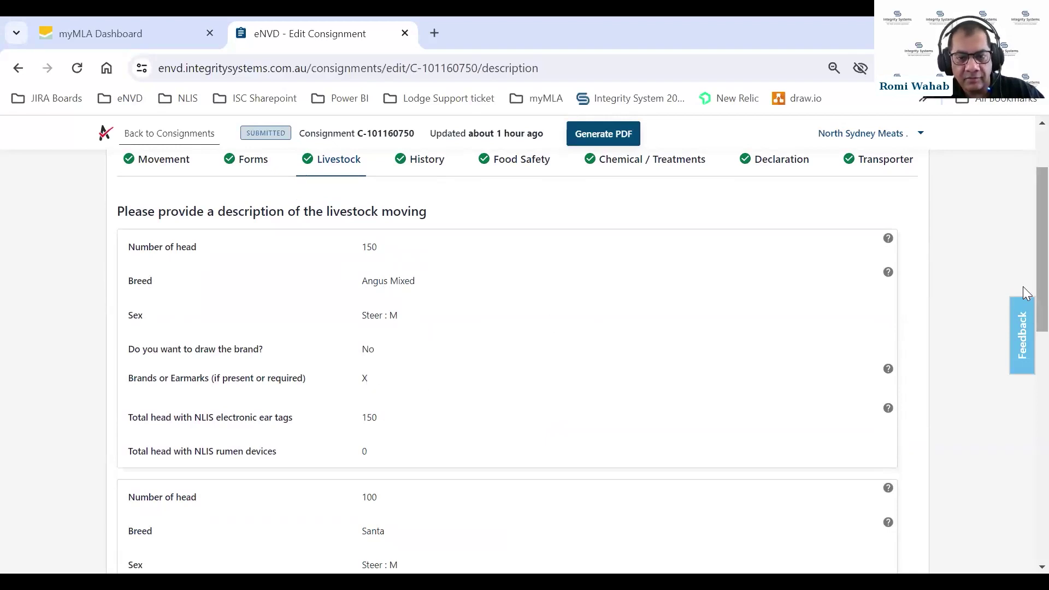
{"action": "scroll", "coordinate": [1024, 323], "scroll_direction": "down", "scroll_amount": 2}
{"action": "scroll", "coordinate": [1023, 350], "scroll_direction": "down", "scroll_amount": 3}
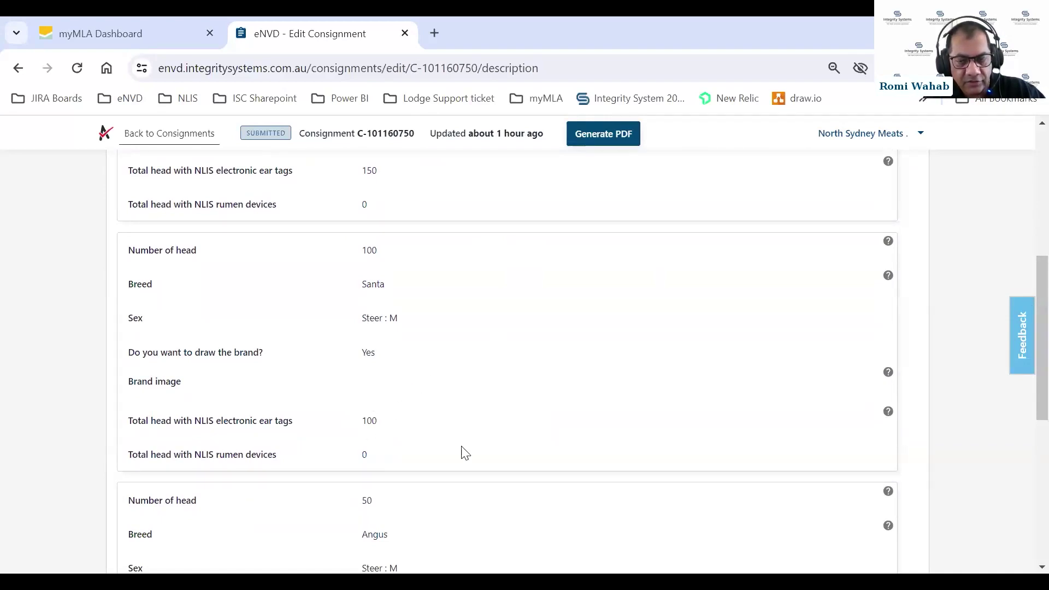
{"action": "left_click_drag", "start_coordinate": [1025, 386], "coordinate": [1026, 468]}
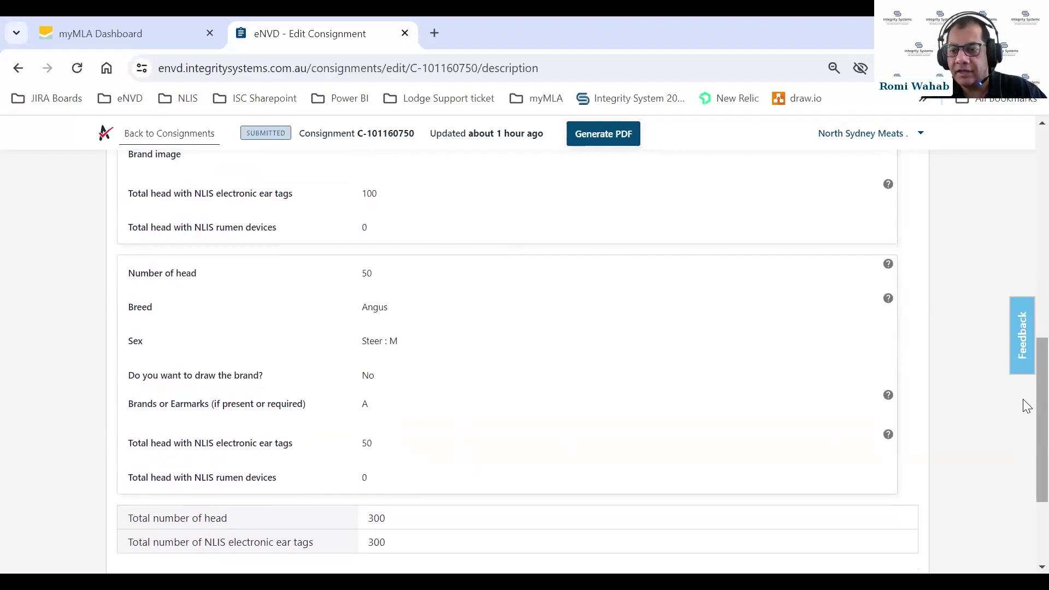
{"action": "scroll", "coordinate": [1026, 424], "scroll_direction": "down", "scroll_amount": 2}
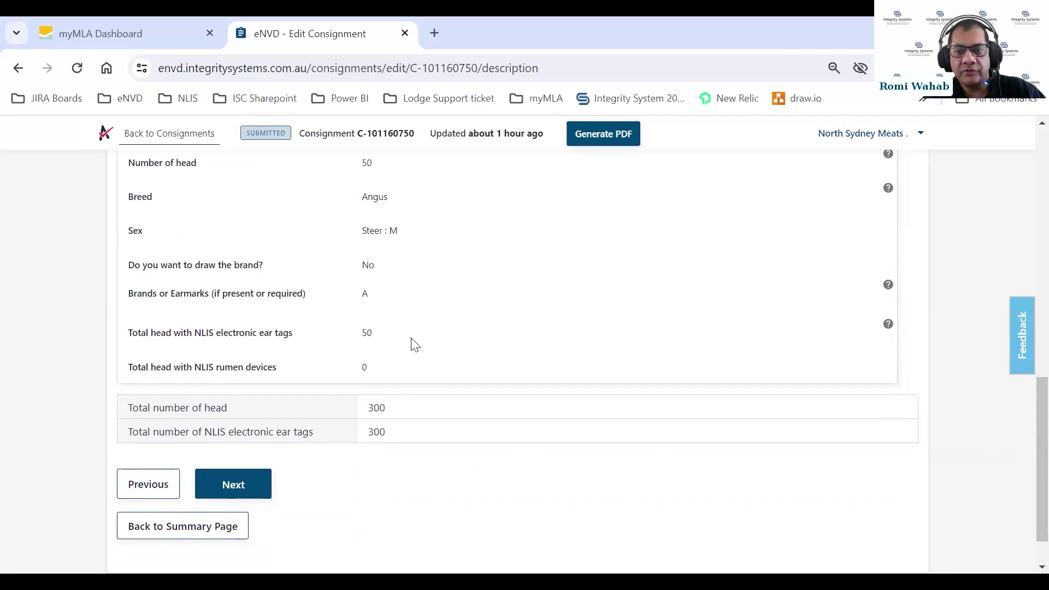
{"action": "left_click", "coordinate": [235, 485]}
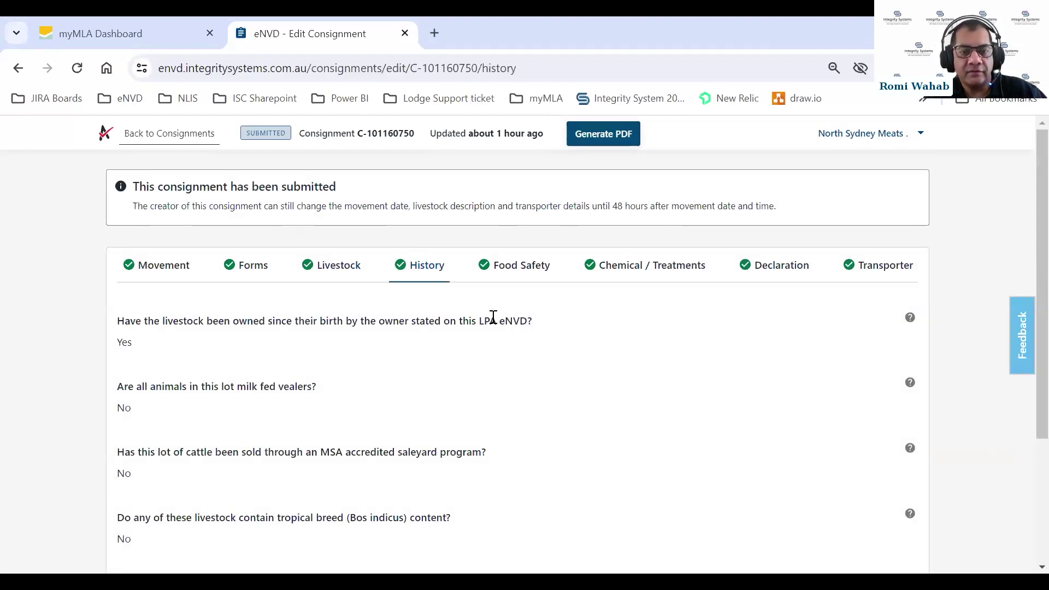
Read the ownership-since-birth help note in History, then continue to Food Safety
{"action": "scroll", "coordinate": [503, 347], "scroll_direction": "down", "scroll_amount": 1}
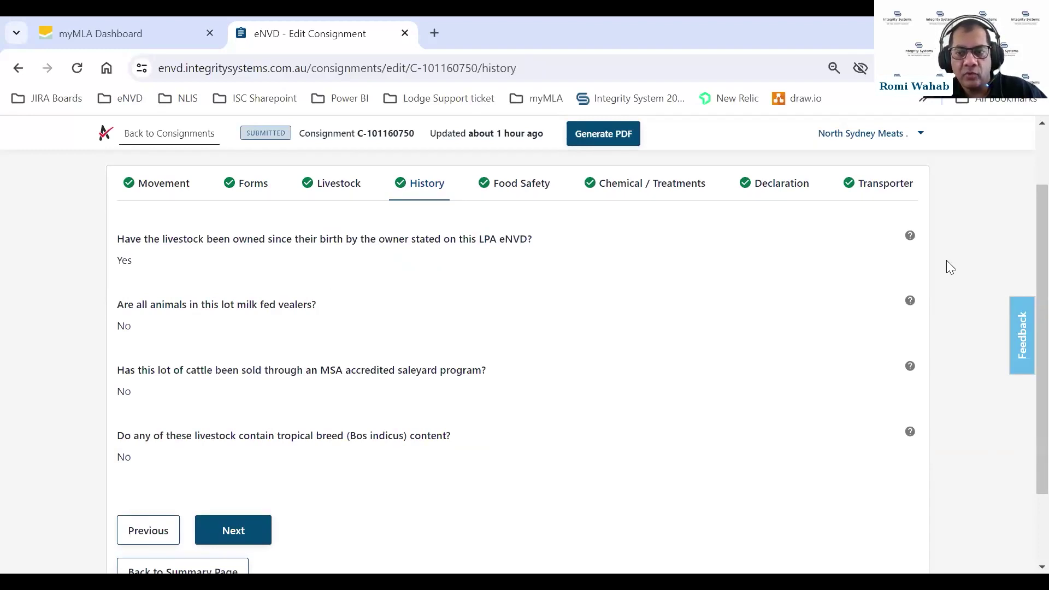
{"action": "left_click", "coordinate": [909, 236]}
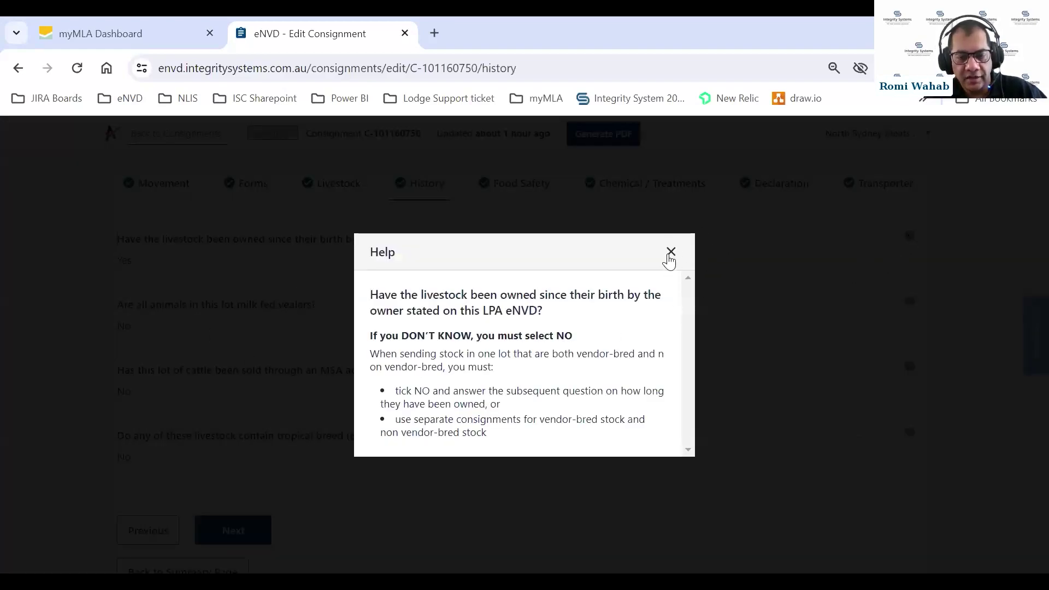
{"action": "left_click", "coordinate": [670, 253]}
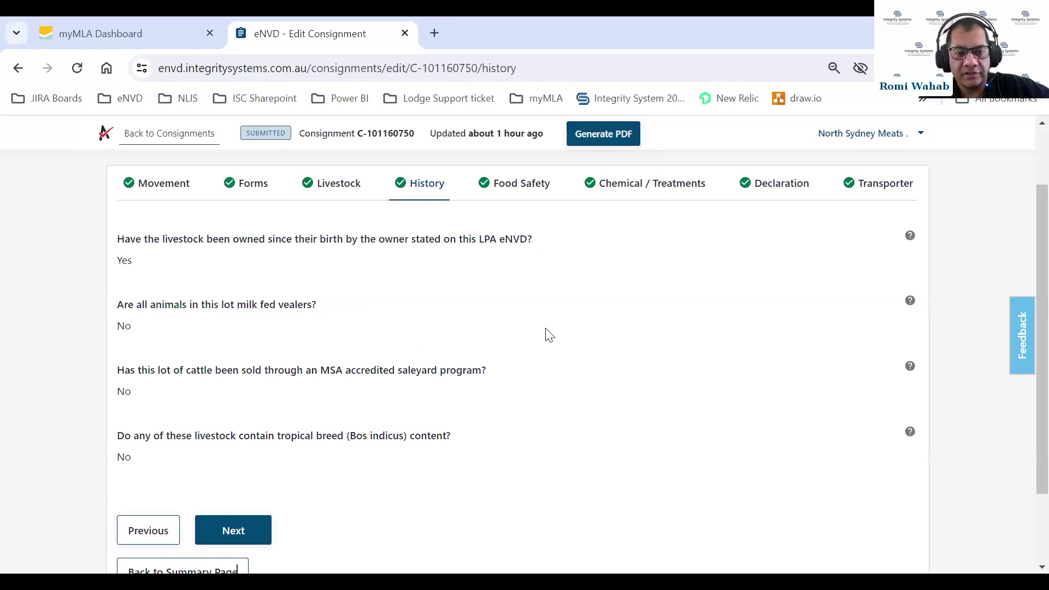
{"action": "scroll", "coordinate": [566, 328], "scroll_direction": "down", "scroll_amount": 2}
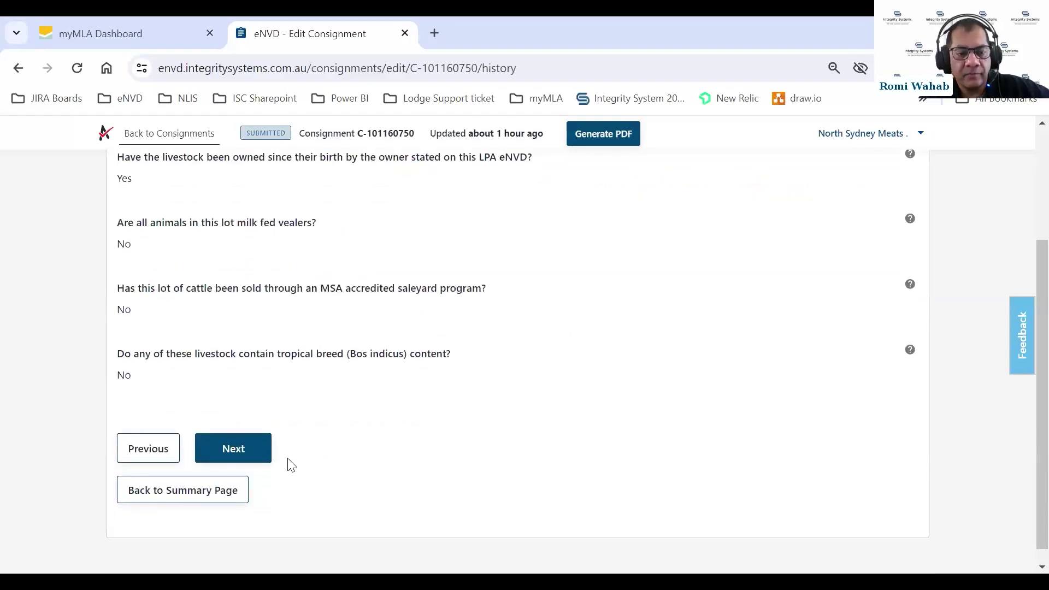
{"action": "left_click", "coordinate": [249, 453]}
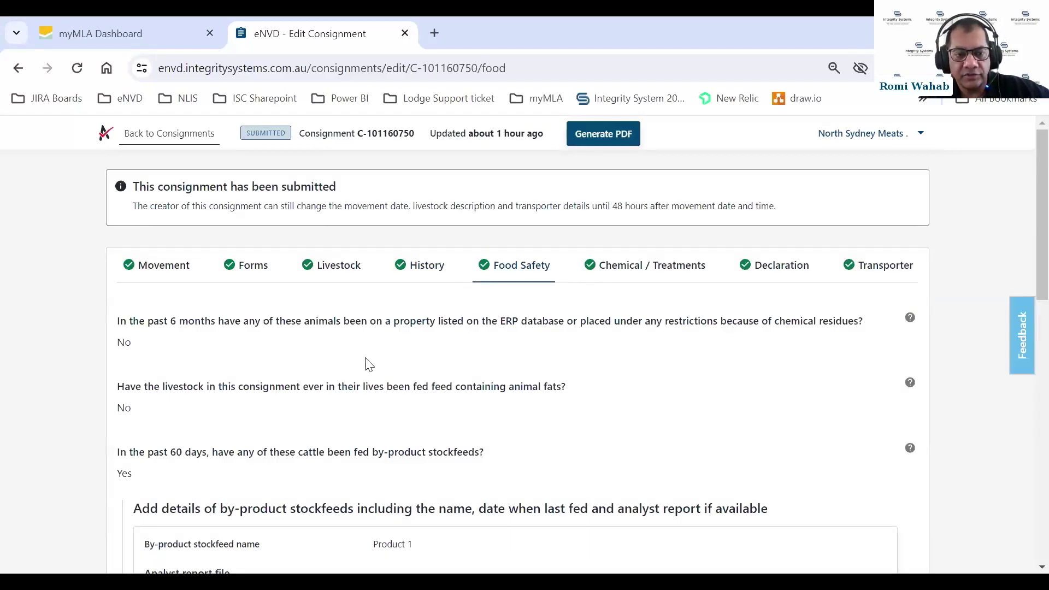
View Product 1's analyst report PDF from the Food Safety section
{"action": "scroll", "coordinate": [443, 336], "scroll_direction": "down", "scroll_amount": 1}
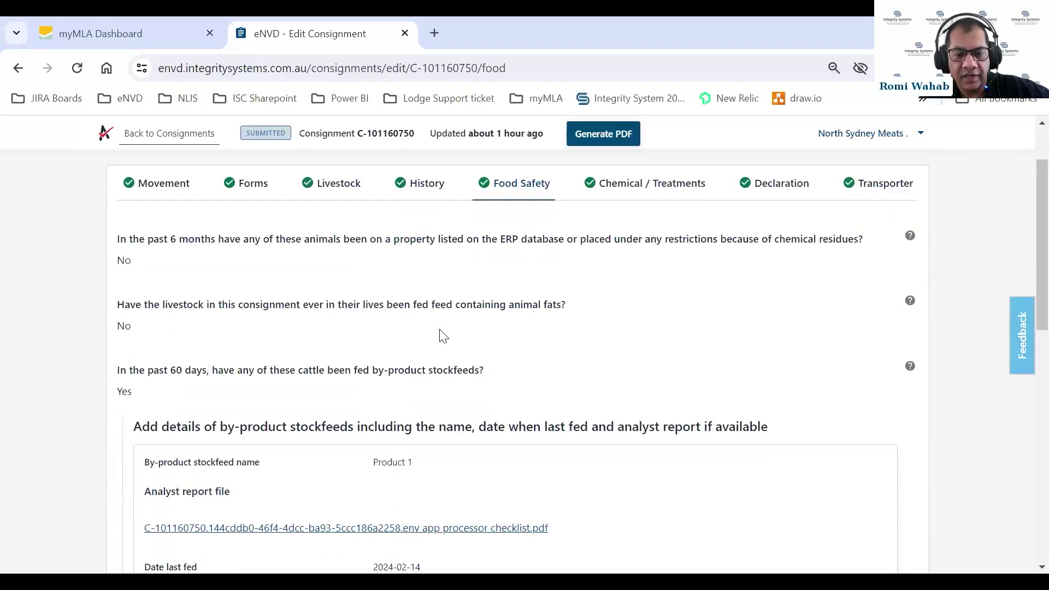
{"action": "scroll", "coordinate": [443, 336], "scroll_direction": "down", "scroll_amount": 1}
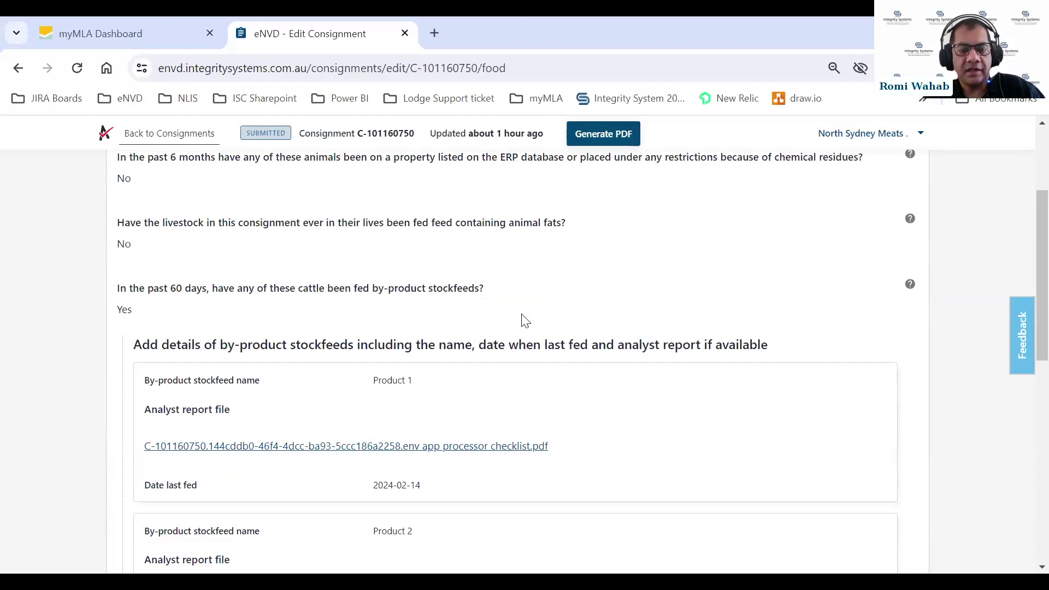
{"action": "scroll", "coordinate": [522, 319], "scroll_direction": "down", "scroll_amount": 1}
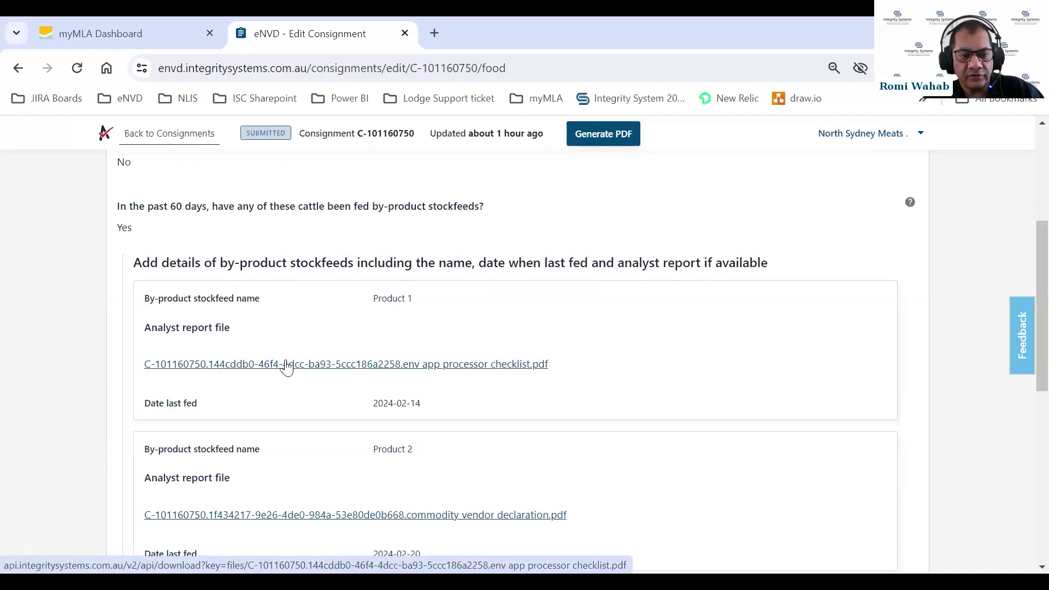
{"action": "left_click", "coordinate": [365, 364]}
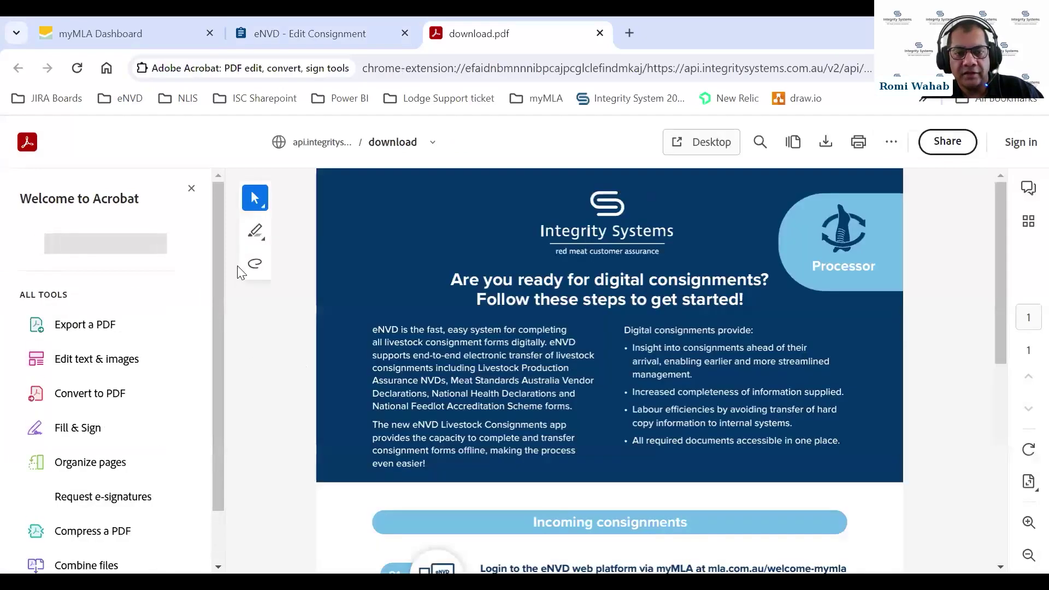
{"action": "left_click", "coordinate": [191, 189]}
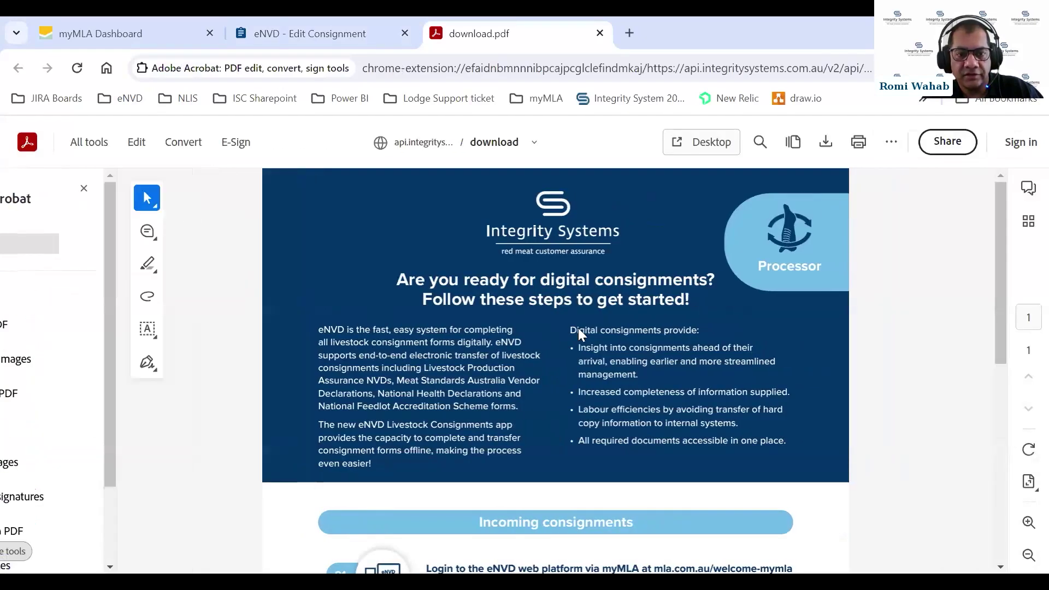
{"action": "scroll", "coordinate": [590, 297], "scroll_direction": "down", "scroll_amount": 8}
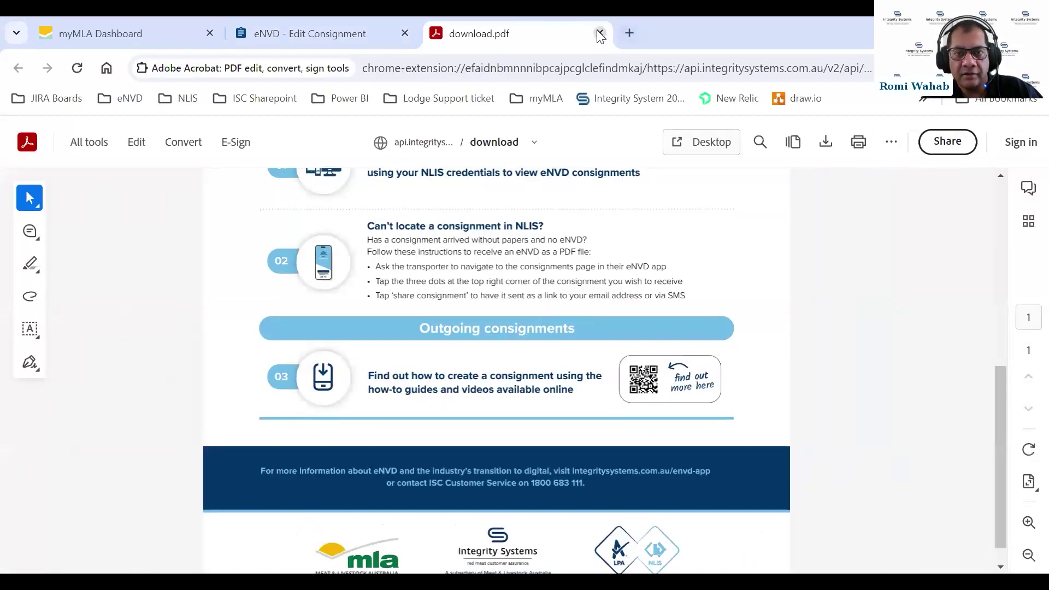
{"action": "left_click", "coordinate": [600, 33]}
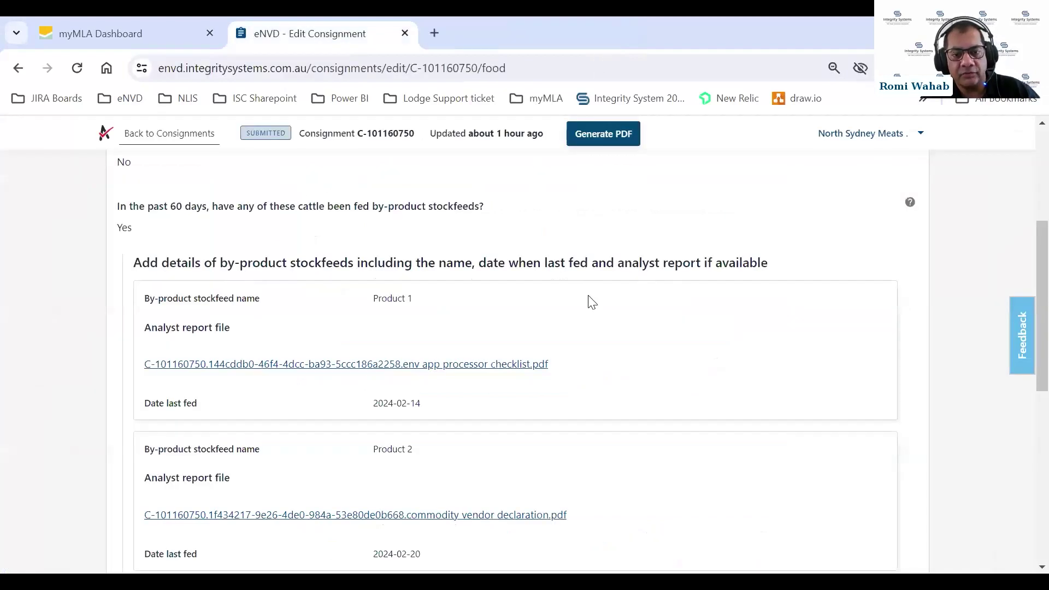
Check Product 2's report and Product 3's attachment, then continue to Chemical / Treatments
{"action": "scroll", "coordinate": [597, 302], "scroll_direction": "down", "scroll_amount": 2}
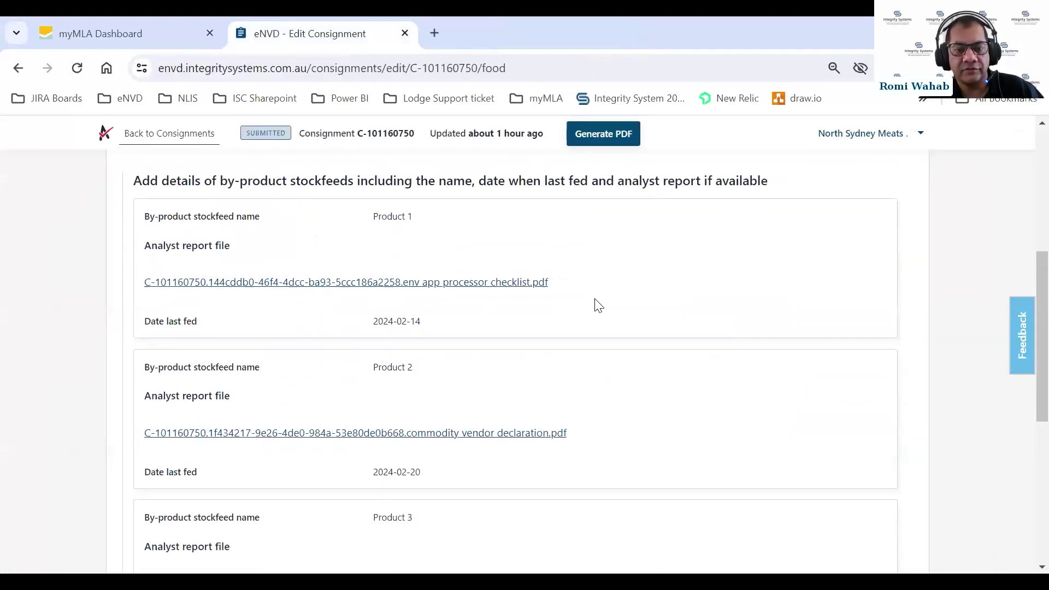
{"action": "left_click", "coordinate": [466, 436]}
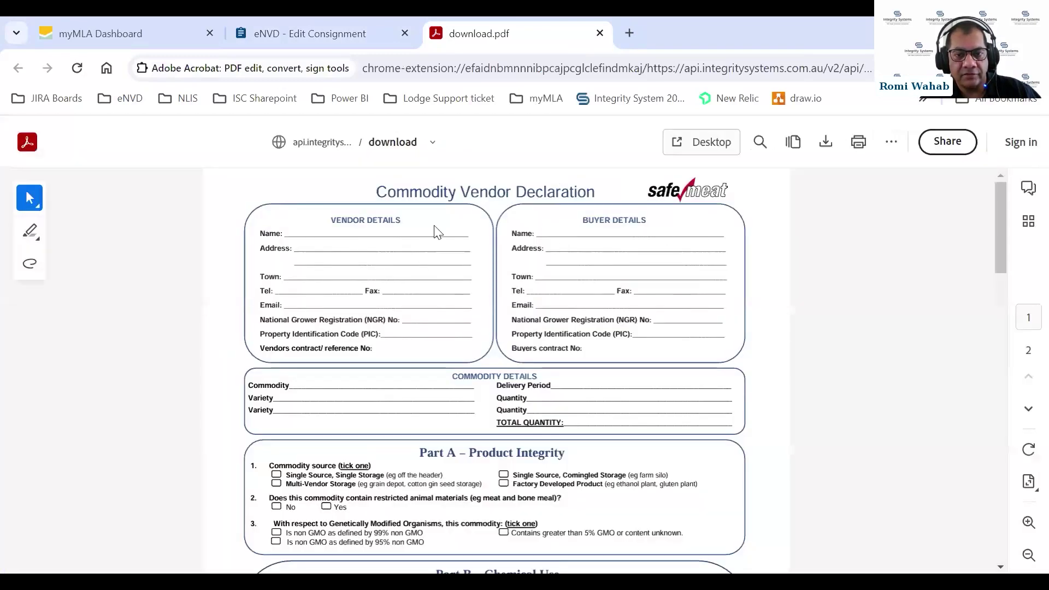
{"action": "left_click", "coordinate": [605, 33]}
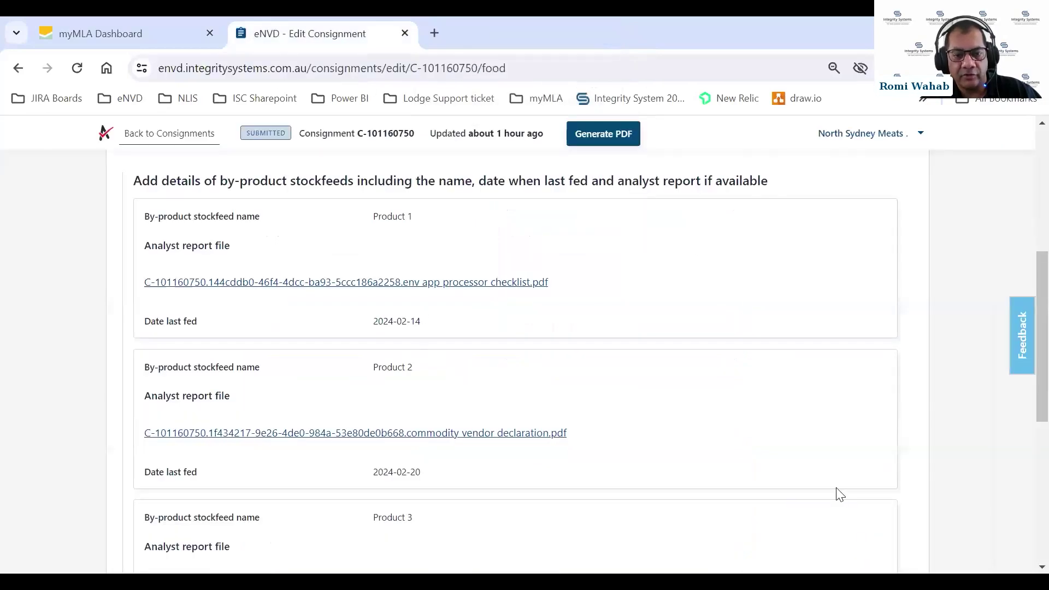
{"action": "scroll", "coordinate": [407, 432], "scroll_direction": "down", "scroll_amount": 3}
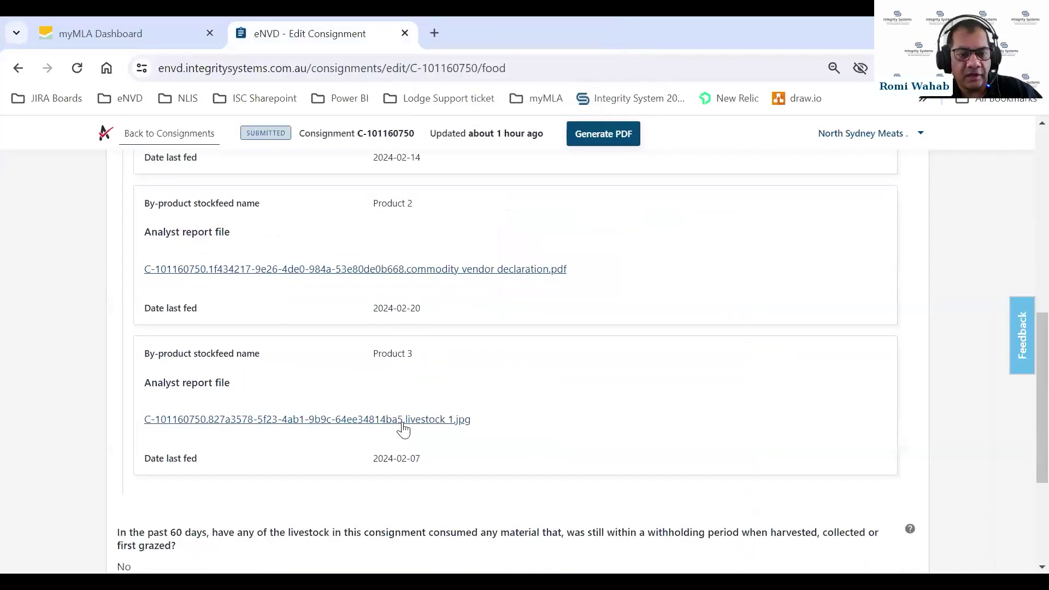
{"action": "left_click", "coordinate": [405, 420]}
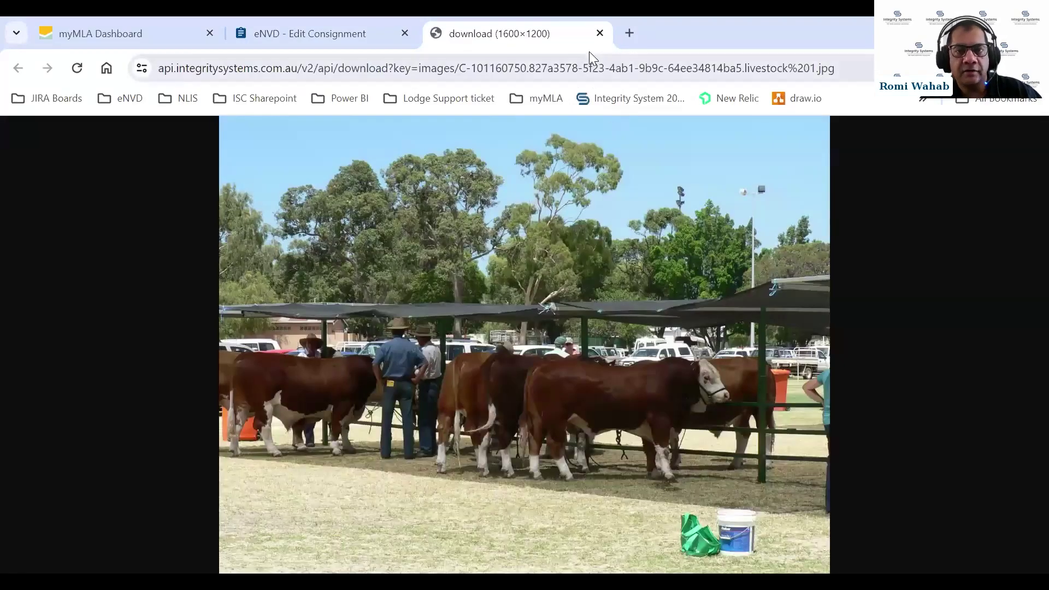
{"action": "left_click", "coordinate": [601, 34]}
{"action": "scroll", "coordinate": [716, 349], "scroll_direction": "down", "scroll_amount": 1}
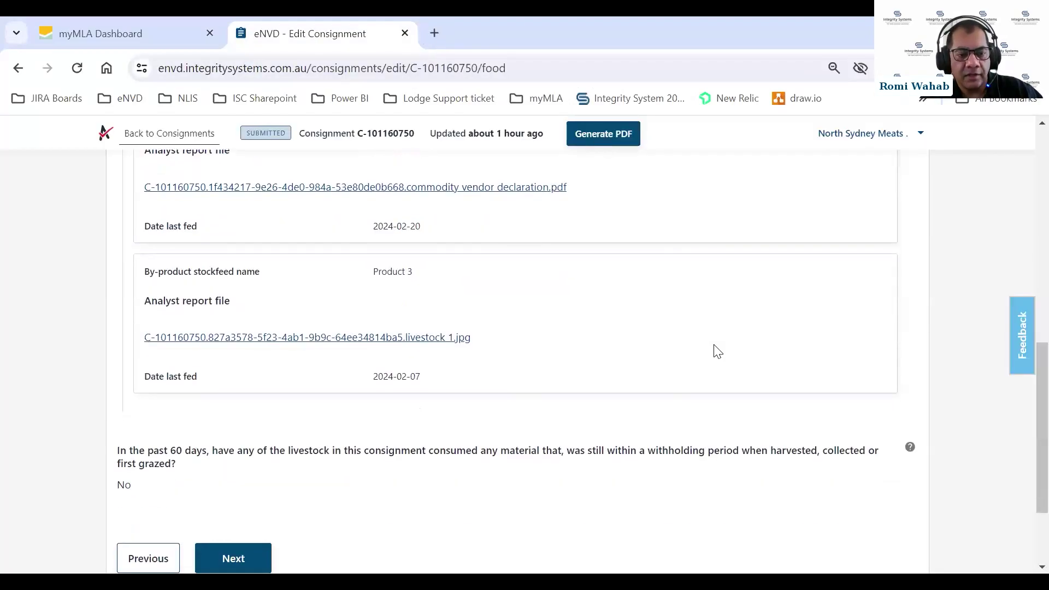
{"action": "scroll", "coordinate": [714, 350], "scroll_direction": "down", "scroll_amount": 2}
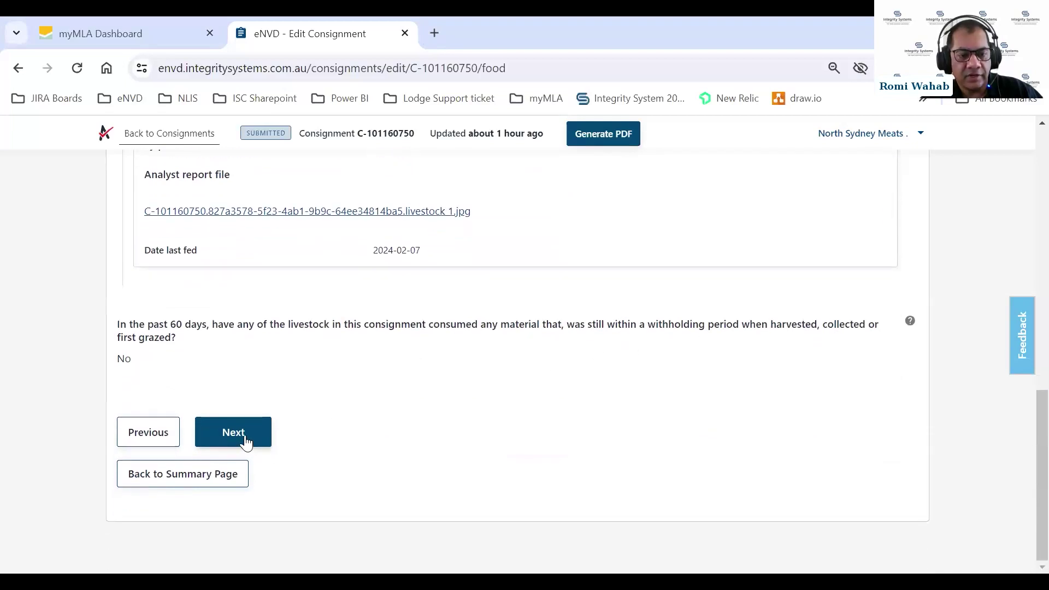
{"action": "left_click", "coordinate": [244, 432]}
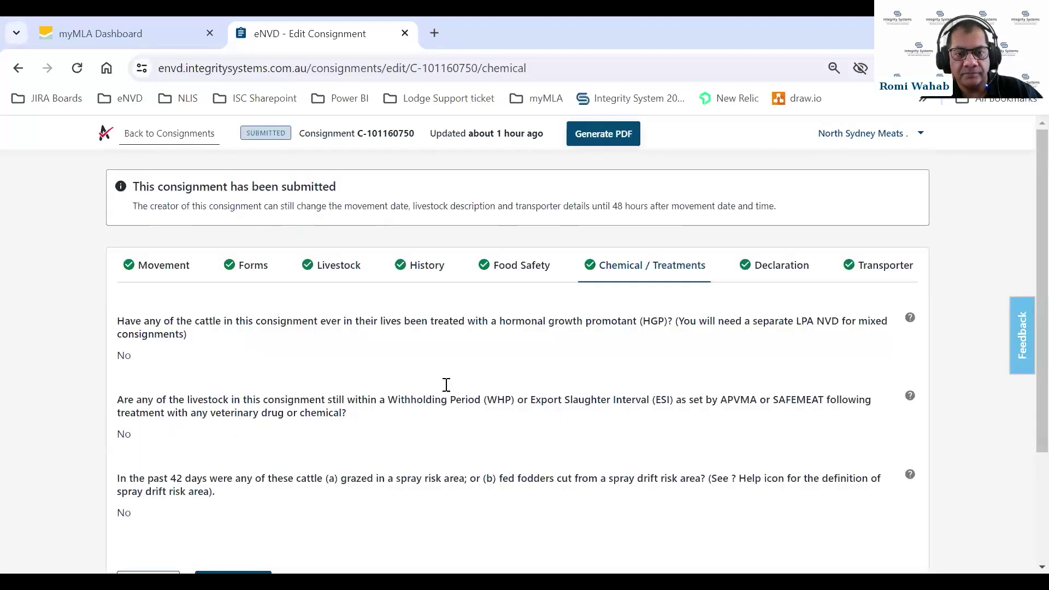
Open the Declaration section and scroll down to the permit attachments list
{"action": "scroll", "coordinate": [663, 308], "scroll_direction": "down", "scroll_amount": 3}
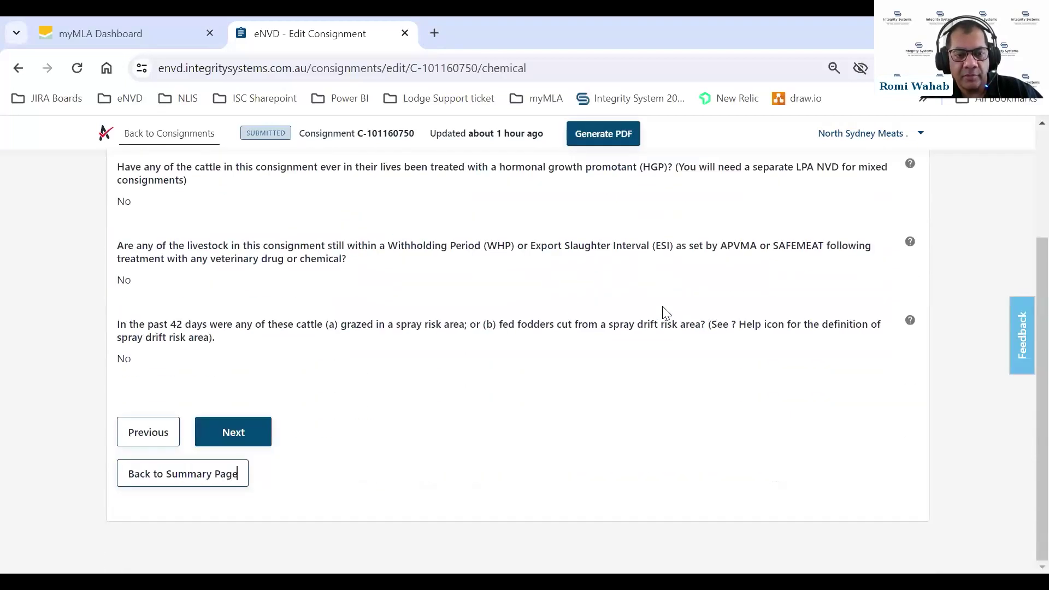
{"action": "left_click", "coordinate": [228, 434]}
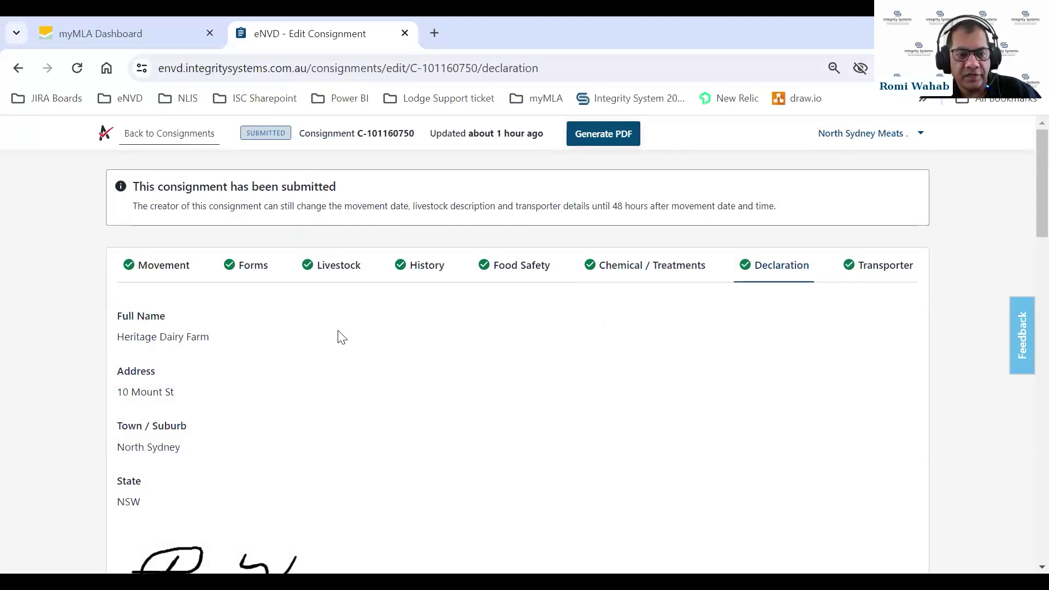
{"action": "scroll", "coordinate": [340, 337], "scroll_direction": "down", "scroll_amount": 3}
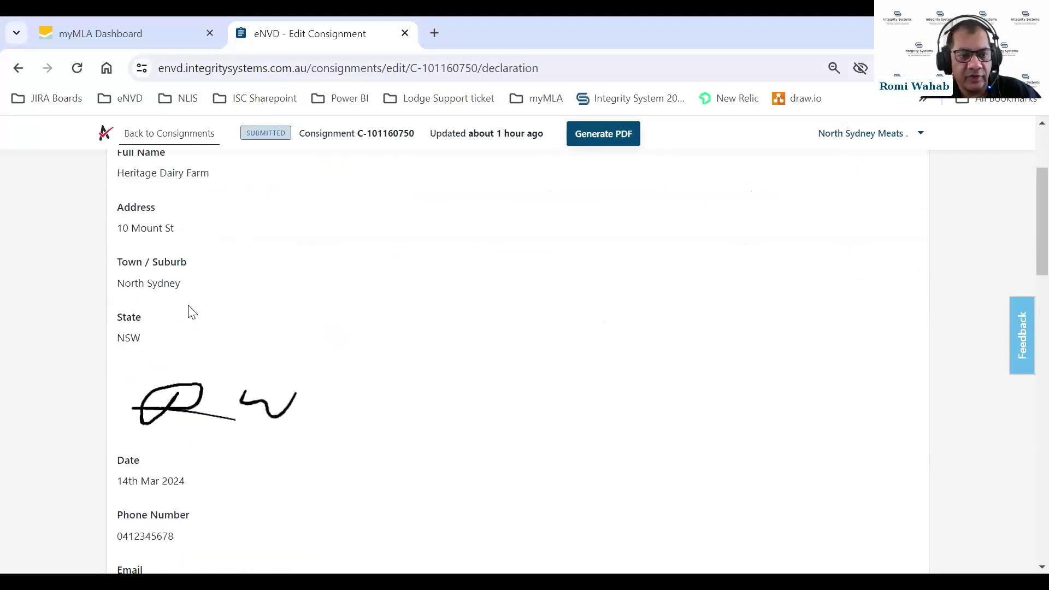
{"action": "scroll", "coordinate": [375, 399], "scroll_direction": "down", "scroll_amount": 3}
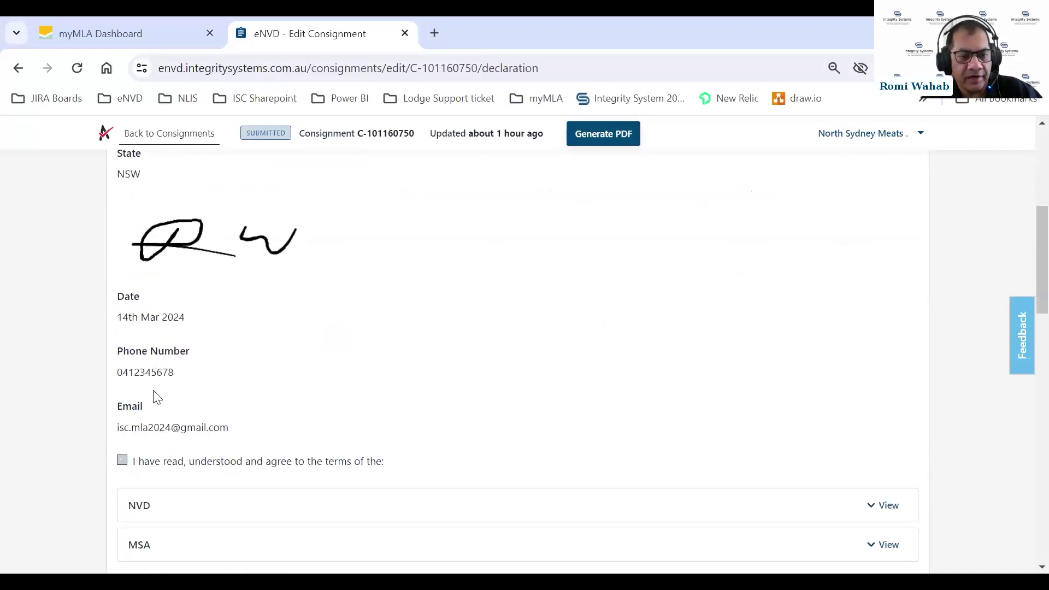
{"action": "scroll", "coordinate": [421, 318], "scroll_direction": "down", "scroll_amount": 3}
{"action": "scroll", "coordinate": [421, 319], "scroll_direction": "down", "scroll_amount": 2}
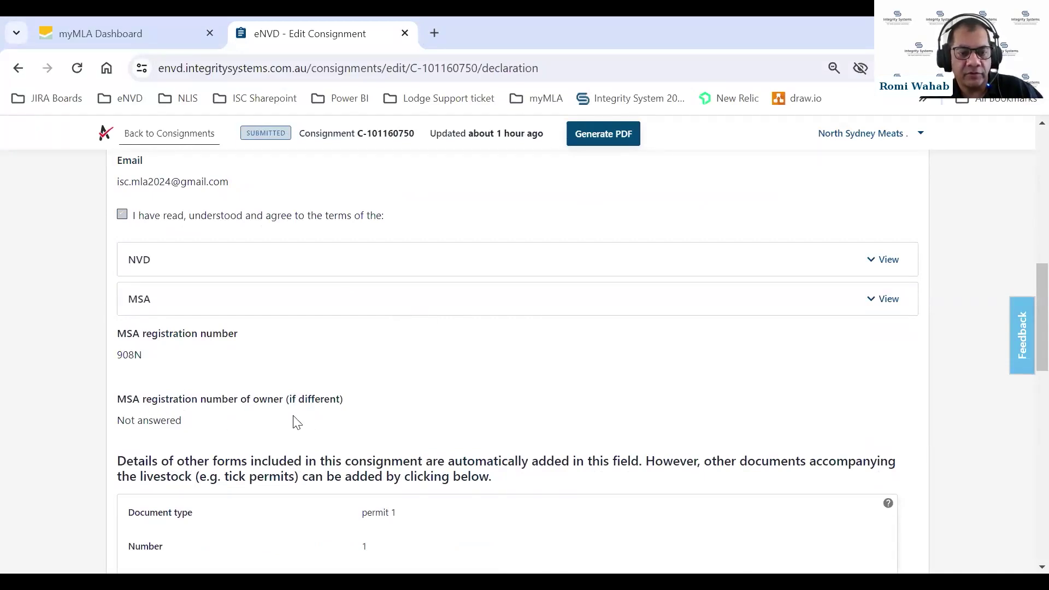
{"action": "scroll", "coordinate": [541, 357], "scroll_direction": "down", "scroll_amount": 4}
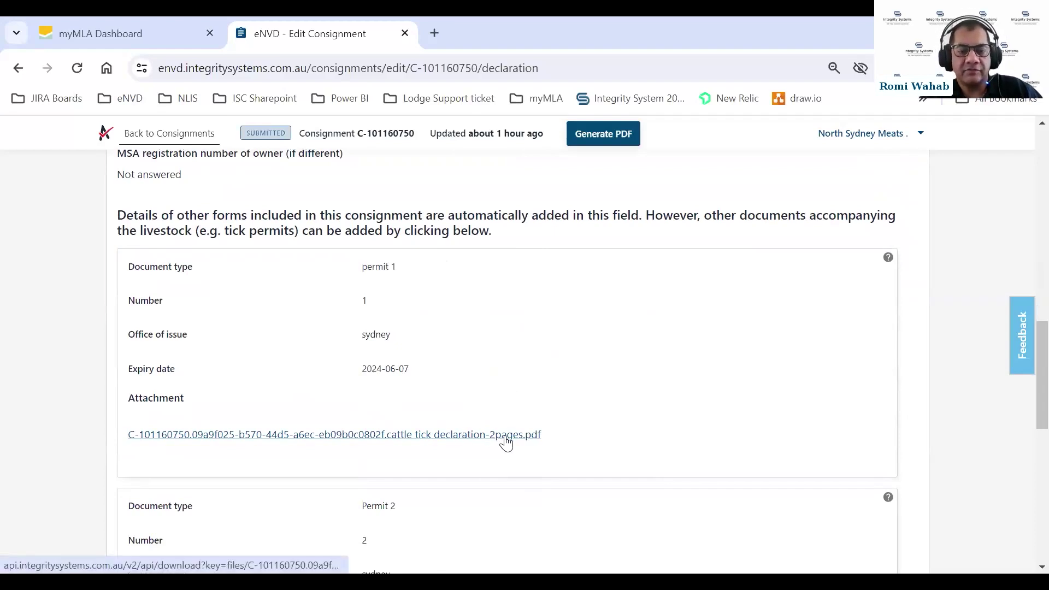
{"action": "left_click", "coordinate": [434, 436]}
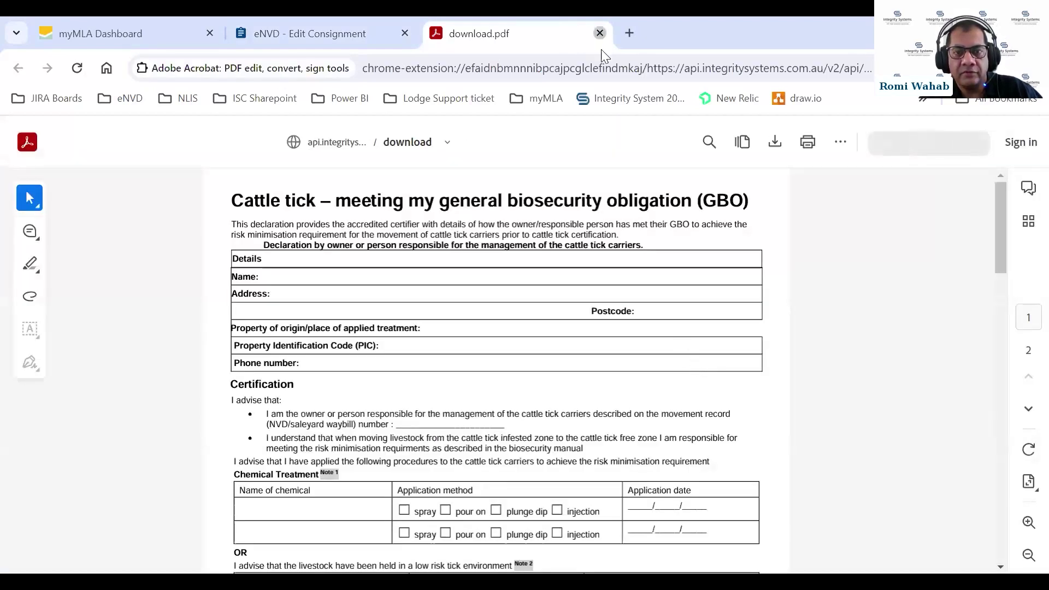
{"action": "left_click", "coordinate": [600, 33]}
{"action": "scroll", "coordinate": [569, 247], "scroll_direction": "down", "scroll_amount": 4}
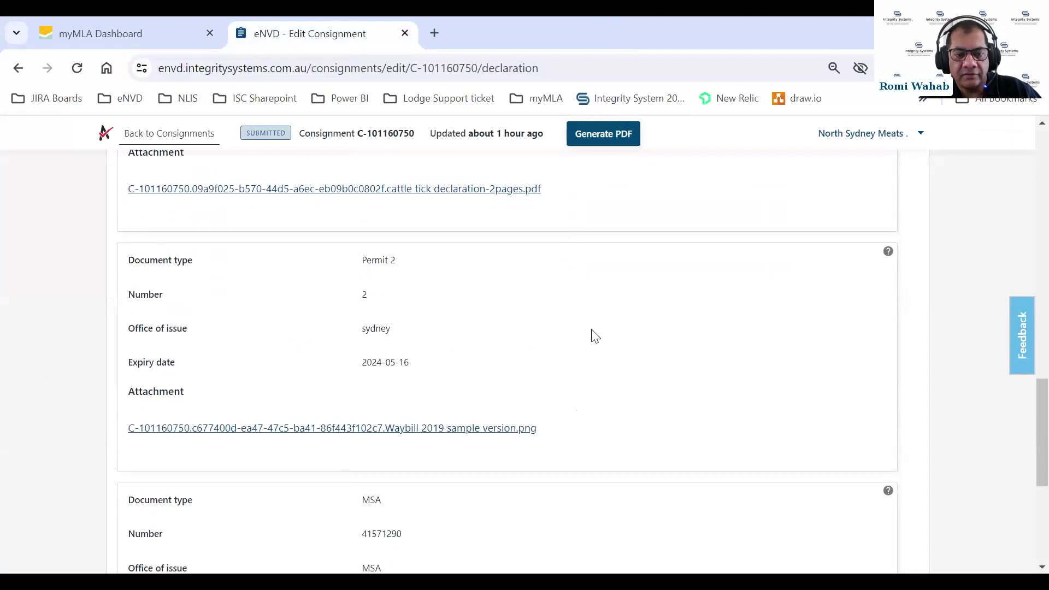
{"action": "left_click", "coordinate": [443, 429]}
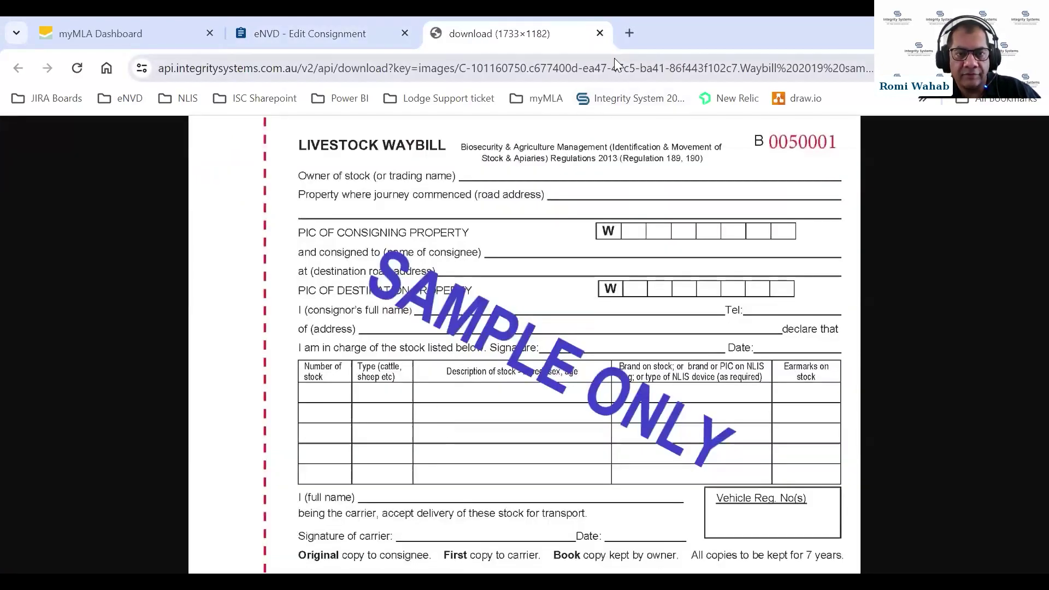
{"action": "left_click", "coordinate": [599, 33]}
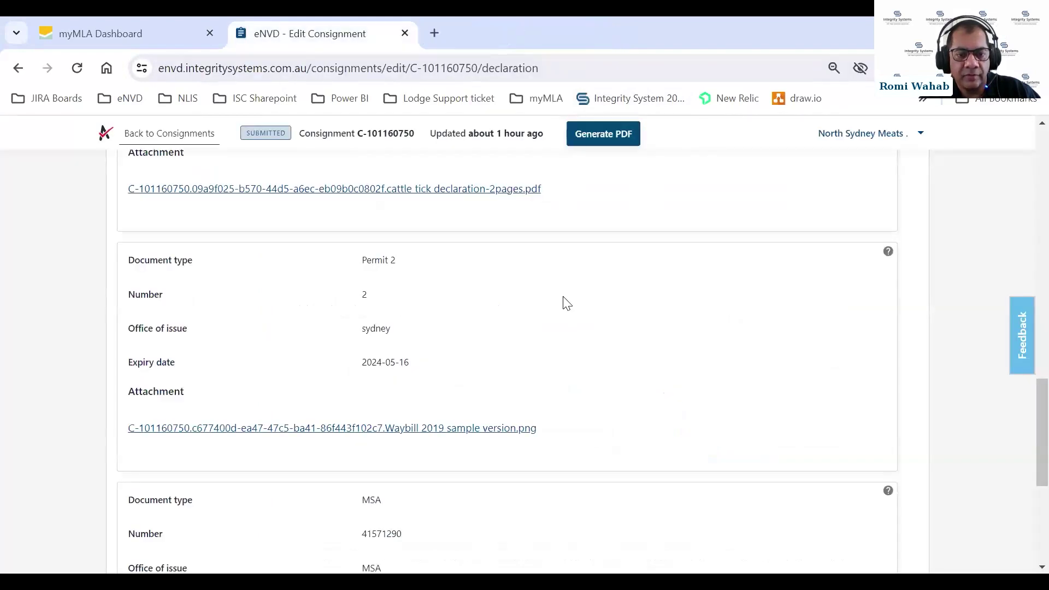
{"action": "scroll", "coordinate": [562, 302], "scroll_direction": "down", "scroll_amount": 3}
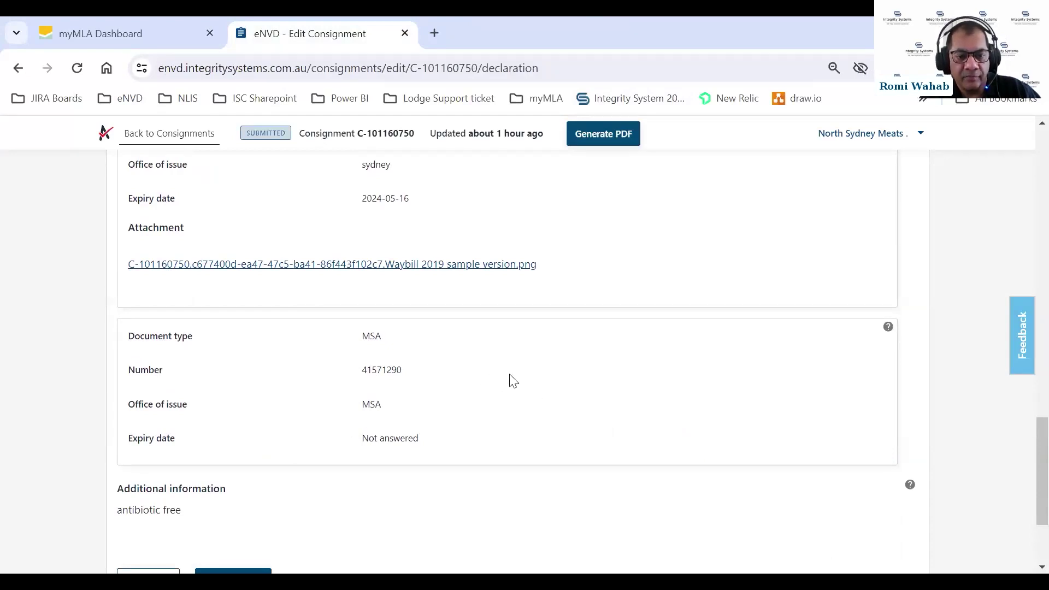
{"action": "scroll", "coordinate": [520, 383], "scroll_direction": "down", "scroll_amount": 3}
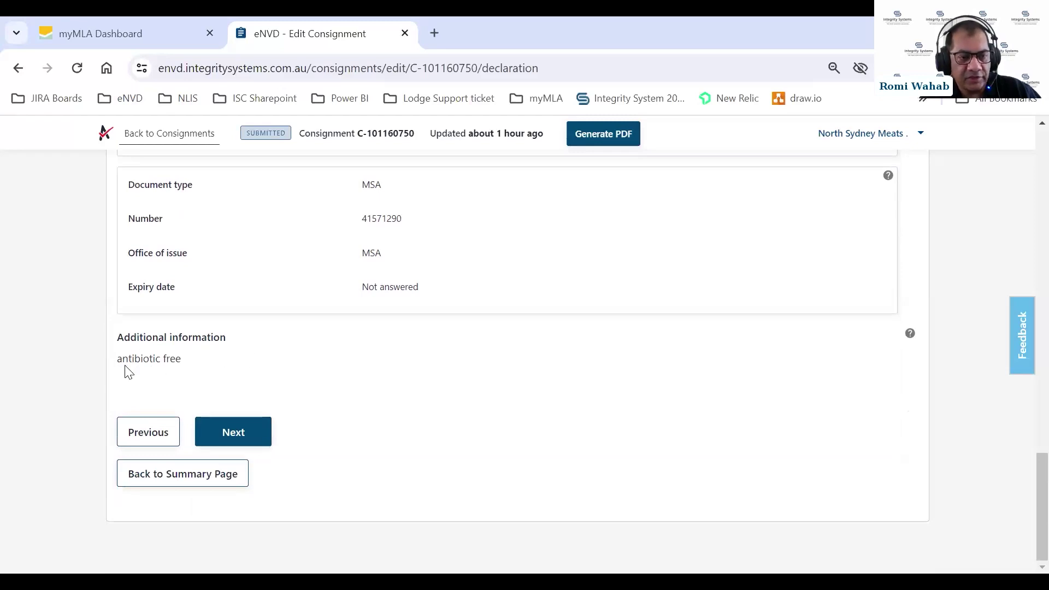
Open the Transporter section and review both signed 14 March 2024 transporter entries
{"action": "left_click", "coordinate": [230, 426]}
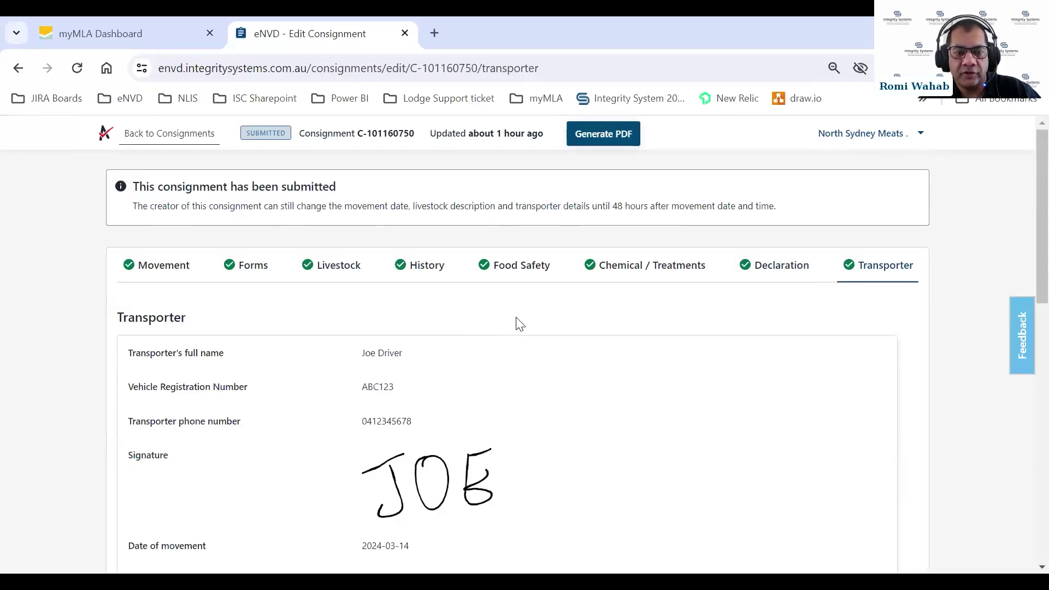
{"action": "scroll", "coordinate": [522, 323], "scroll_direction": "down", "scroll_amount": 1}
{"action": "scroll", "coordinate": [523, 322], "scroll_direction": "down", "scroll_amount": 1}
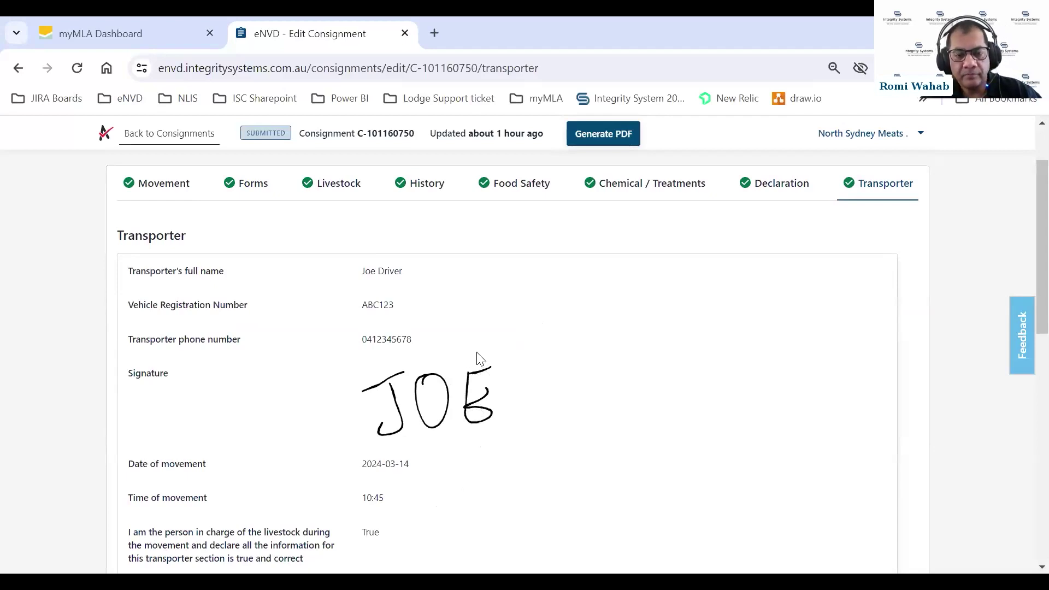
{"action": "scroll", "coordinate": [502, 345], "scroll_direction": "down", "scroll_amount": 3}
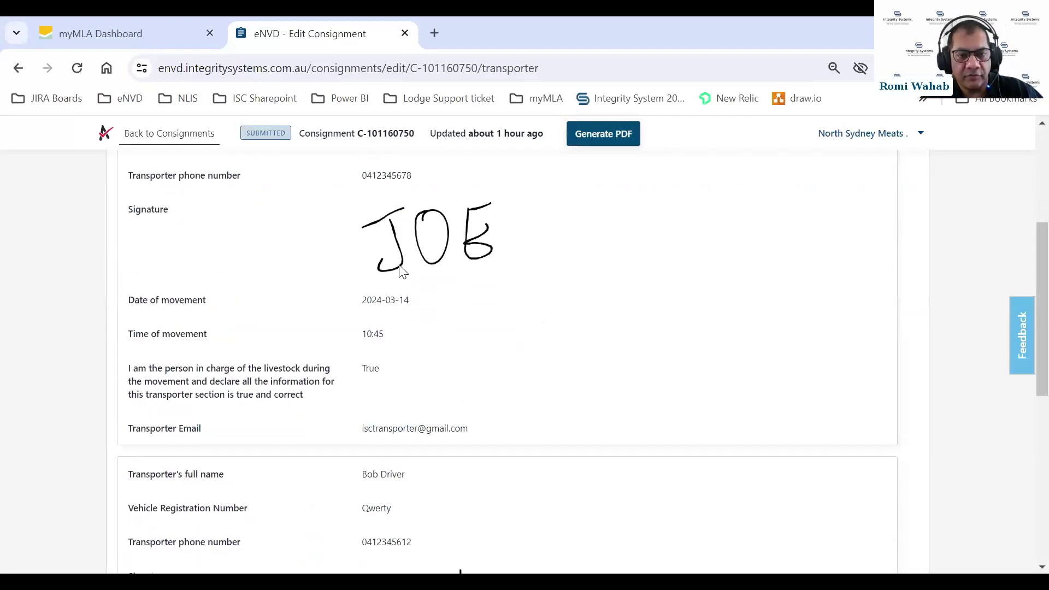
{"action": "scroll", "coordinate": [463, 257], "scroll_direction": "down", "scroll_amount": 3}
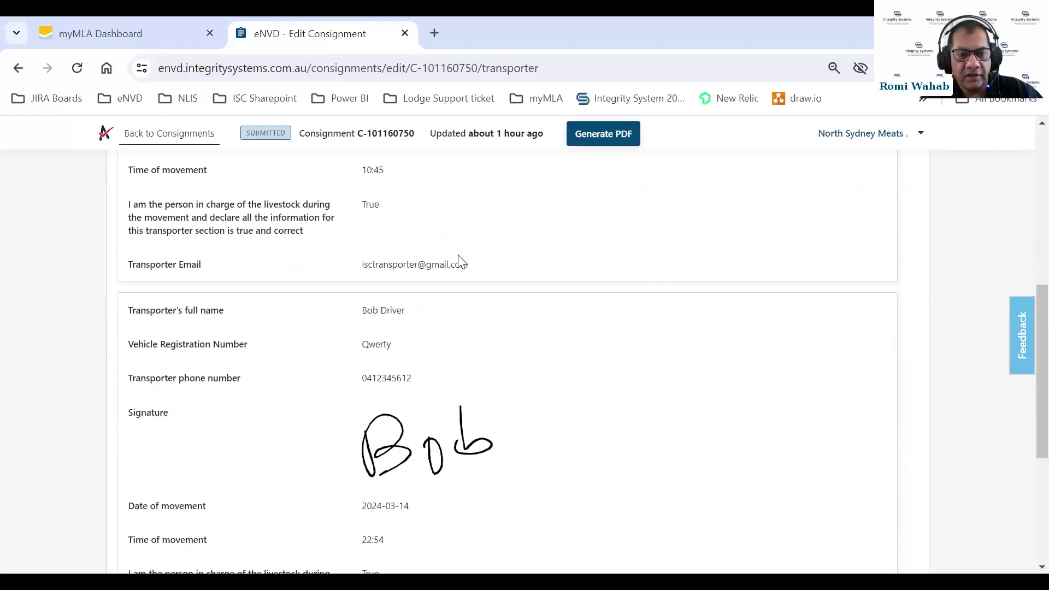
{"action": "scroll", "coordinate": [459, 363], "scroll_direction": "down", "scroll_amount": 3}
{"action": "scroll", "coordinate": [460, 361], "scroll_direction": "up", "scroll_amount": 2}
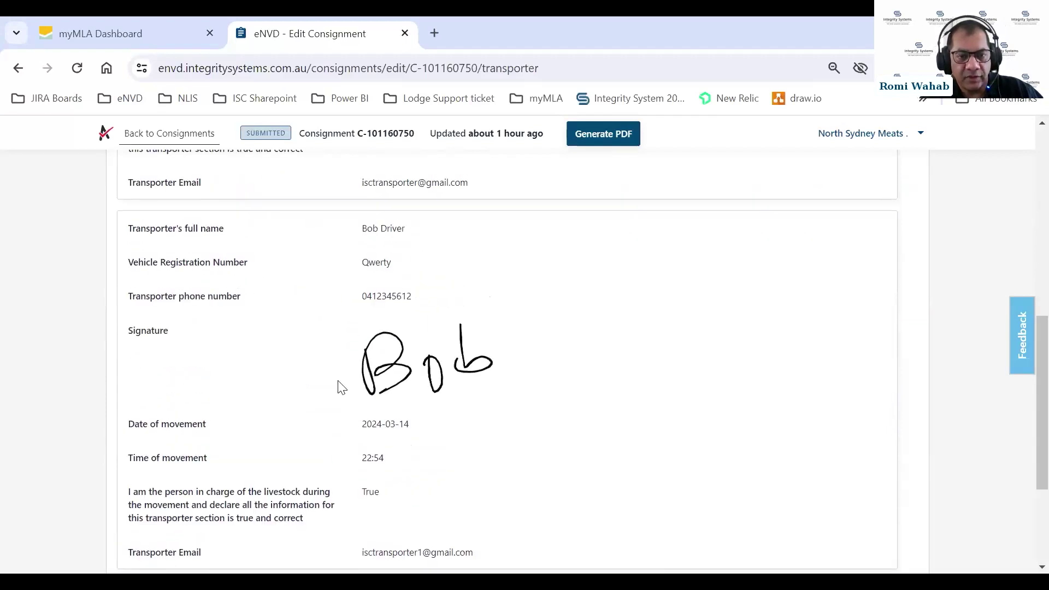
{"action": "scroll", "coordinate": [514, 390], "scroll_direction": "down", "scroll_amount": 3}
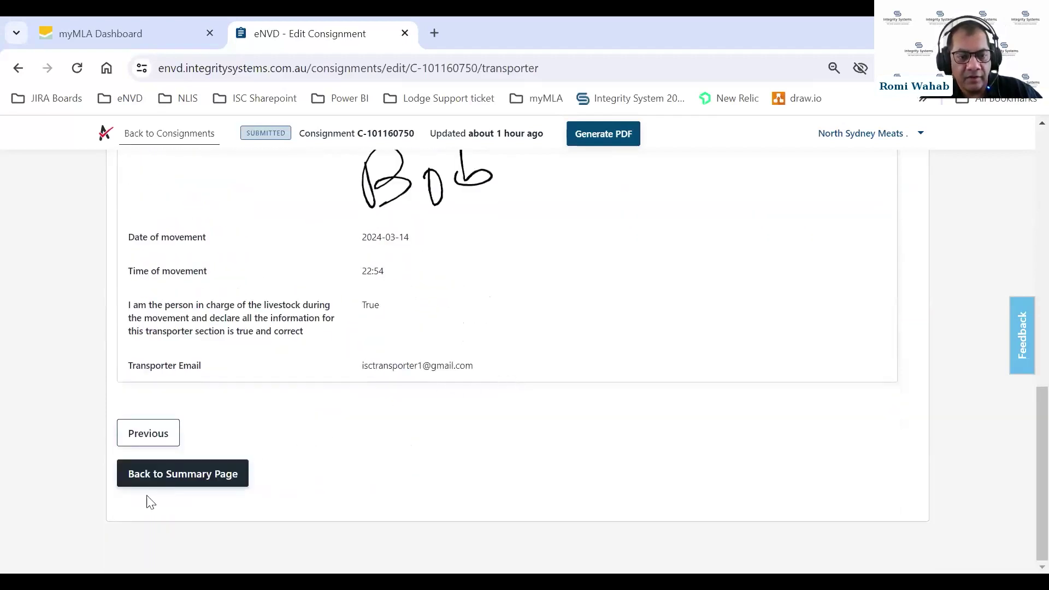
Go back to the consignment summary and look over its completed form sections
{"action": "left_click", "coordinate": [158, 474]}
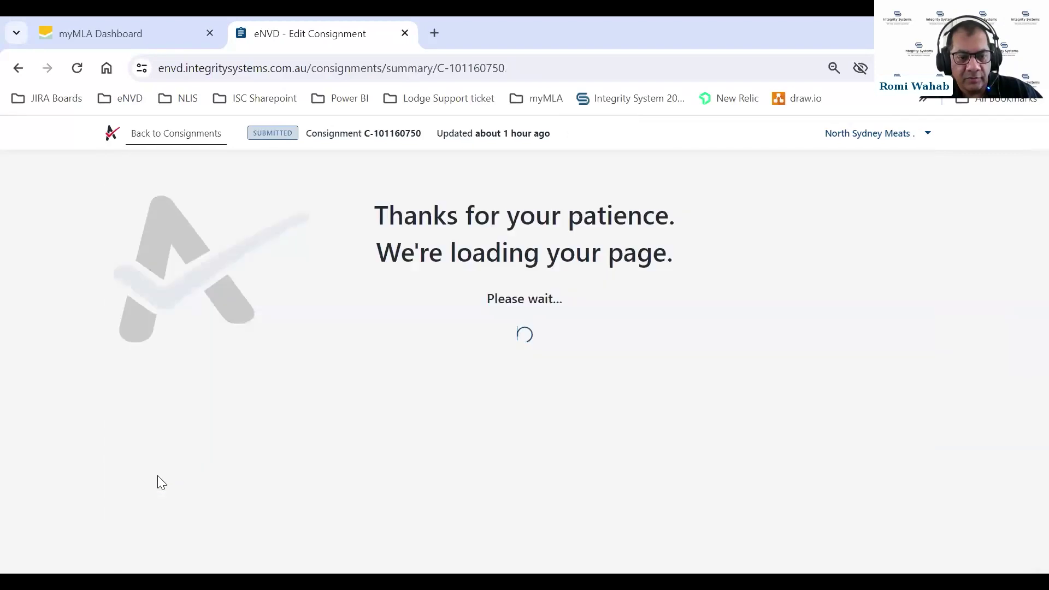
{"action": "scroll", "coordinate": [497, 356], "scroll_direction": "down", "scroll_amount": 5}
{"action": "scroll", "coordinate": [497, 356], "scroll_direction": "down", "scroll_amount": 3}
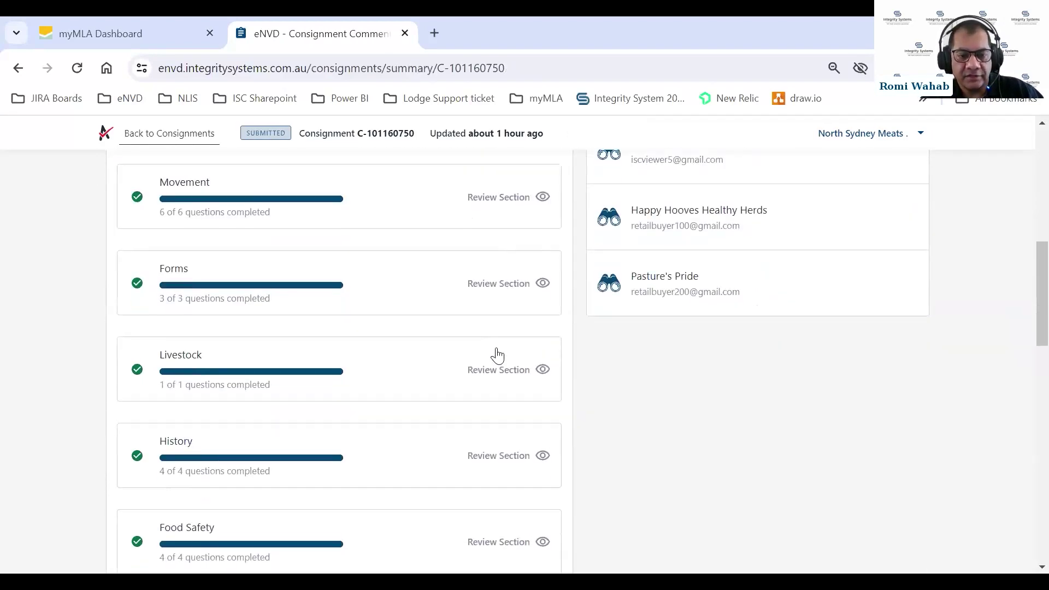
{"action": "scroll", "coordinate": [494, 353], "scroll_direction": "up", "scroll_amount": 5}
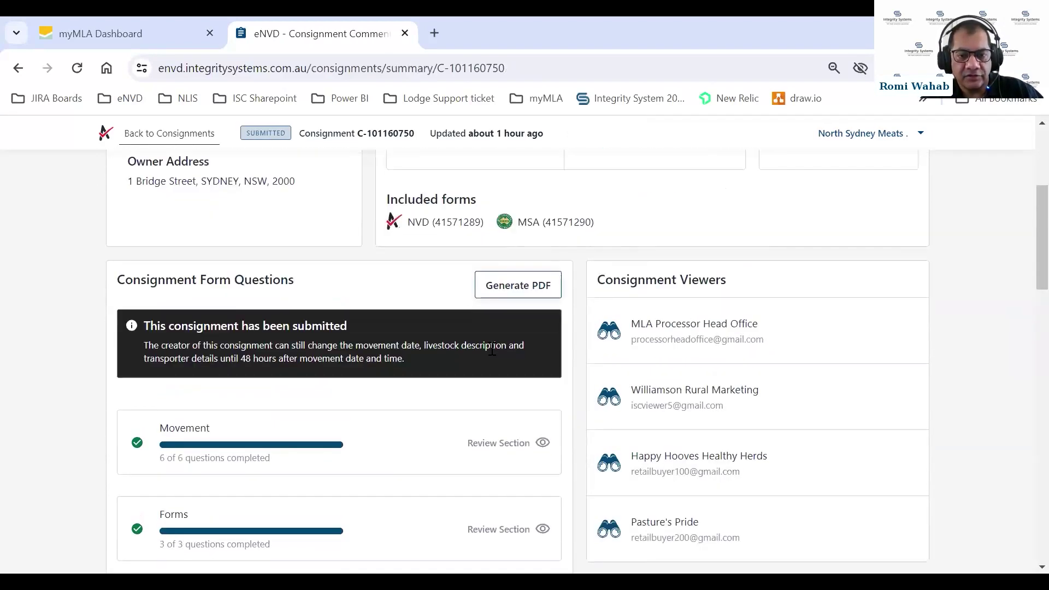
Generate C-101160750.pdf and scroll through it to the Part B transporter tables
{"action": "left_click", "coordinate": [510, 294]}
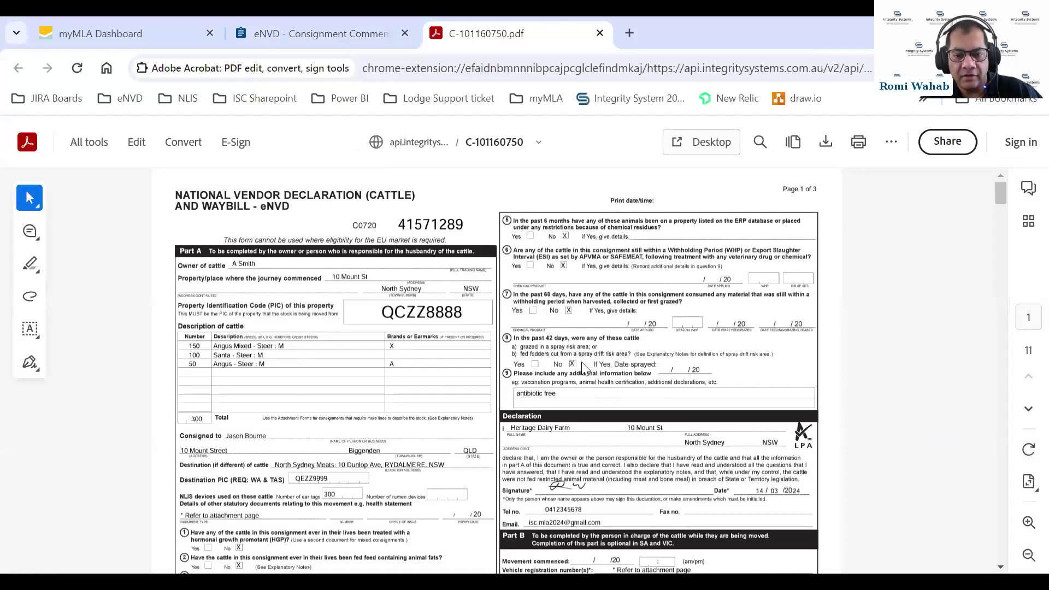
{"action": "scroll", "coordinate": [584, 368], "scroll_direction": "down", "scroll_amount": 3}
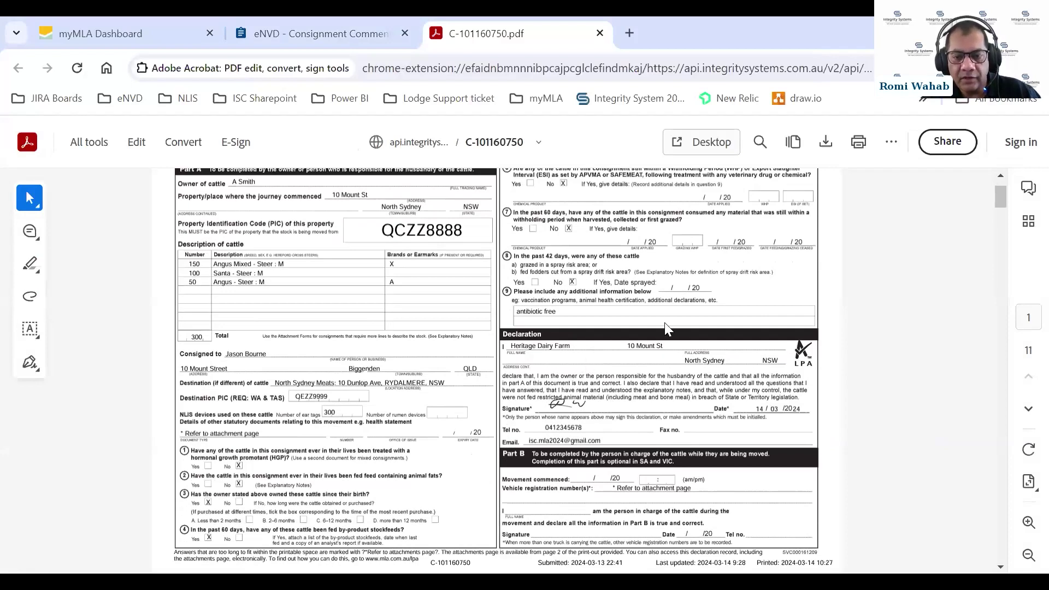
{"action": "scroll", "coordinate": [665, 323], "scroll_direction": "down", "scroll_amount": 6}
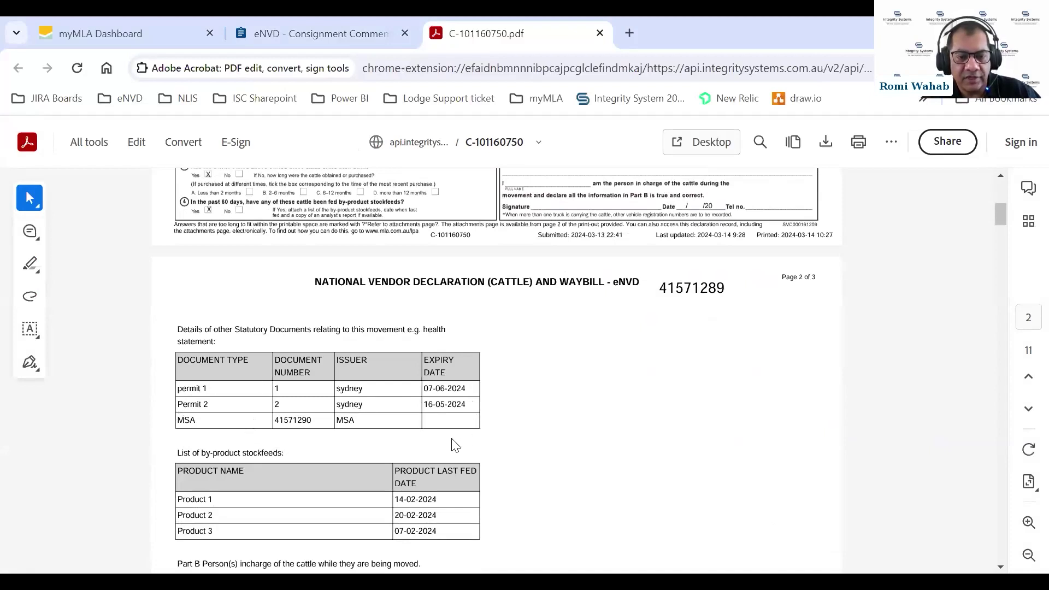
{"action": "scroll", "coordinate": [592, 388], "scroll_direction": "down", "scroll_amount": 1}
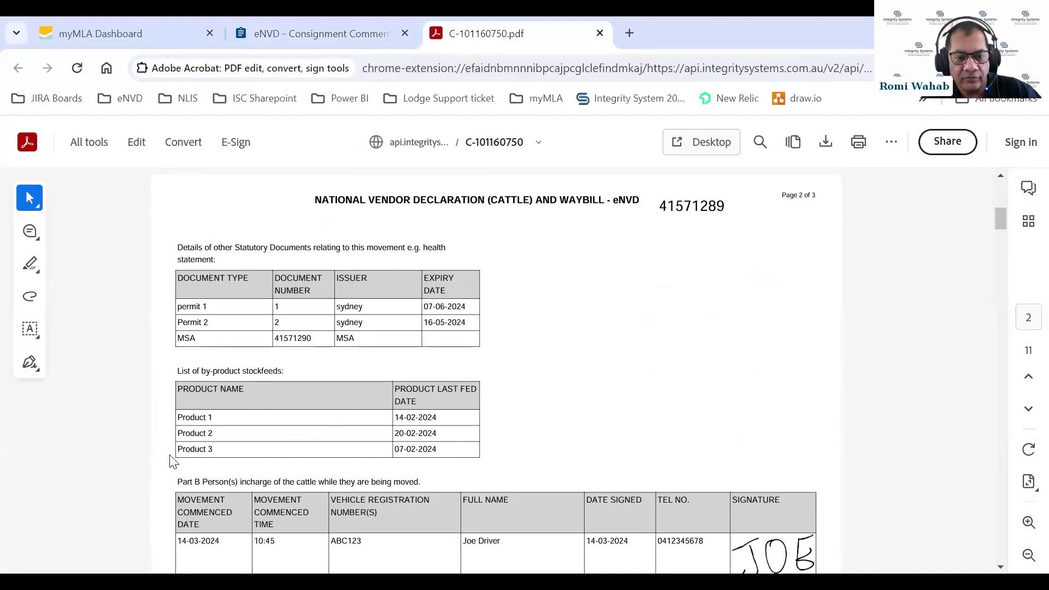
{"action": "scroll", "coordinate": [585, 387], "scroll_direction": "down", "scroll_amount": 3}
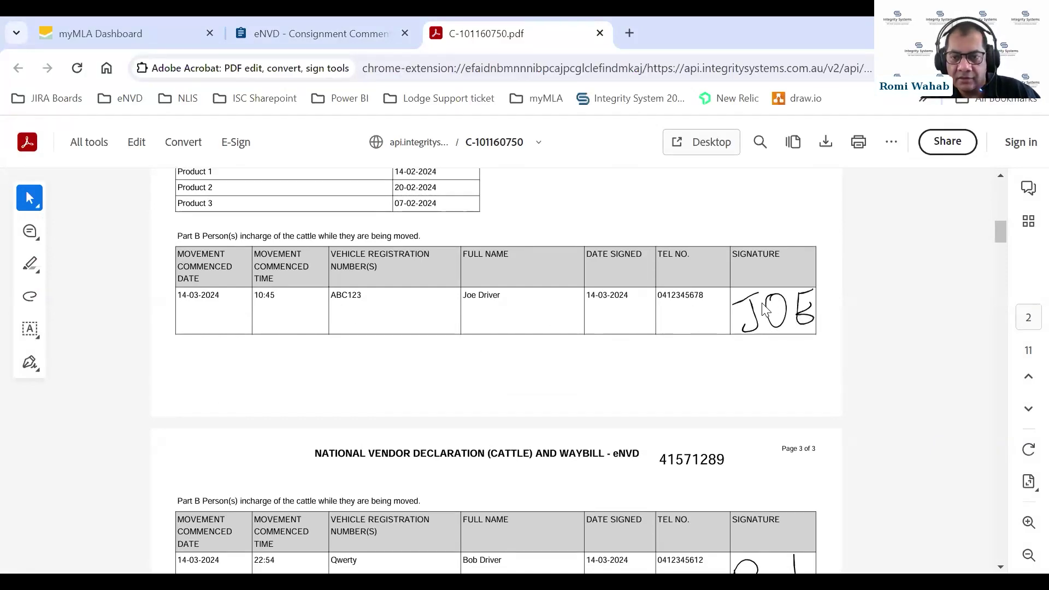
Scroll through all 11 pages of C-101160750.pdf, then back to the page 1 NVD
{"action": "scroll", "coordinate": [780, 321], "scroll_direction": "down", "scroll_amount": 2}
{"action": "scroll", "coordinate": [780, 320], "scroll_direction": "down", "scroll_amount": 2}
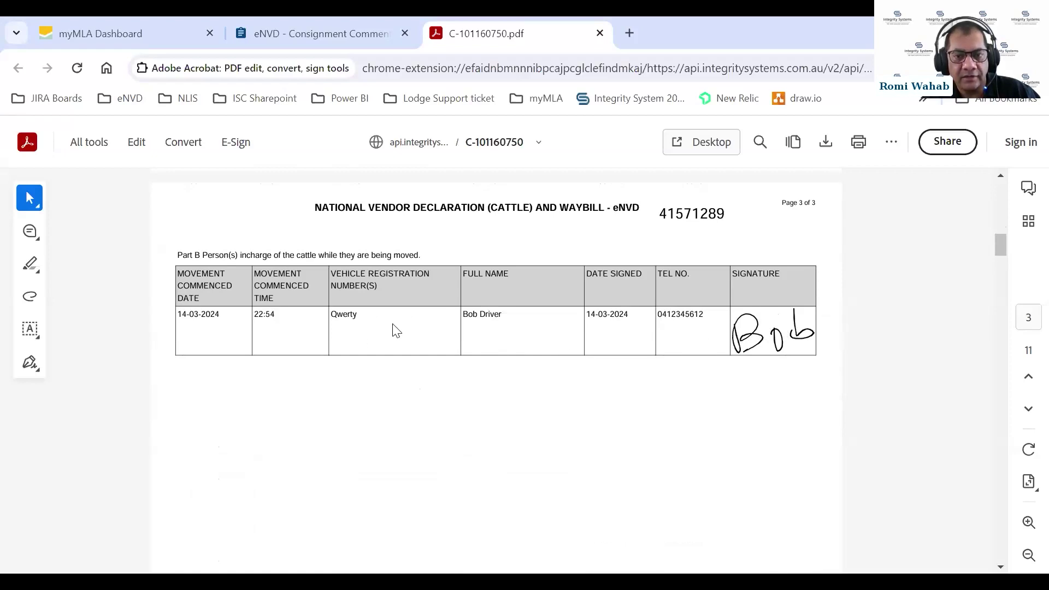
{"action": "scroll", "coordinate": [393, 328], "scroll_direction": "down", "scroll_amount": 4}
{"action": "scroll", "coordinate": [392, 319], "scroll_direction": "down", "scroll_amount": 3}
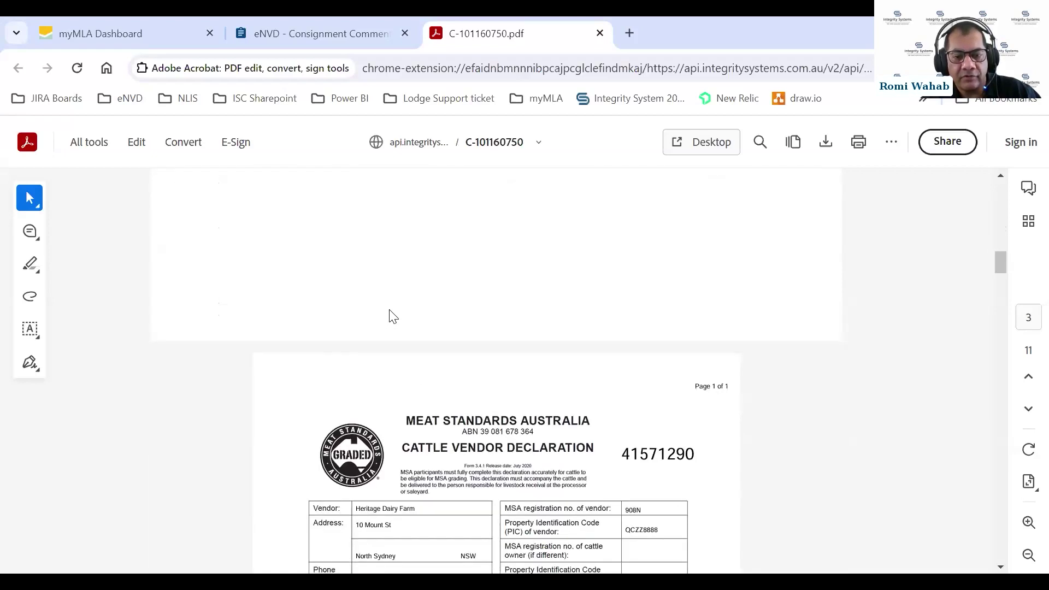
{"action": "scroll", "coordinate": [512, 353], "scroll_direction": "down", "scroll_amount": 1}
{"action": "scroll", "coordinate": [512, 353], "scroll_direction": "down", "scroll_amount": 4}
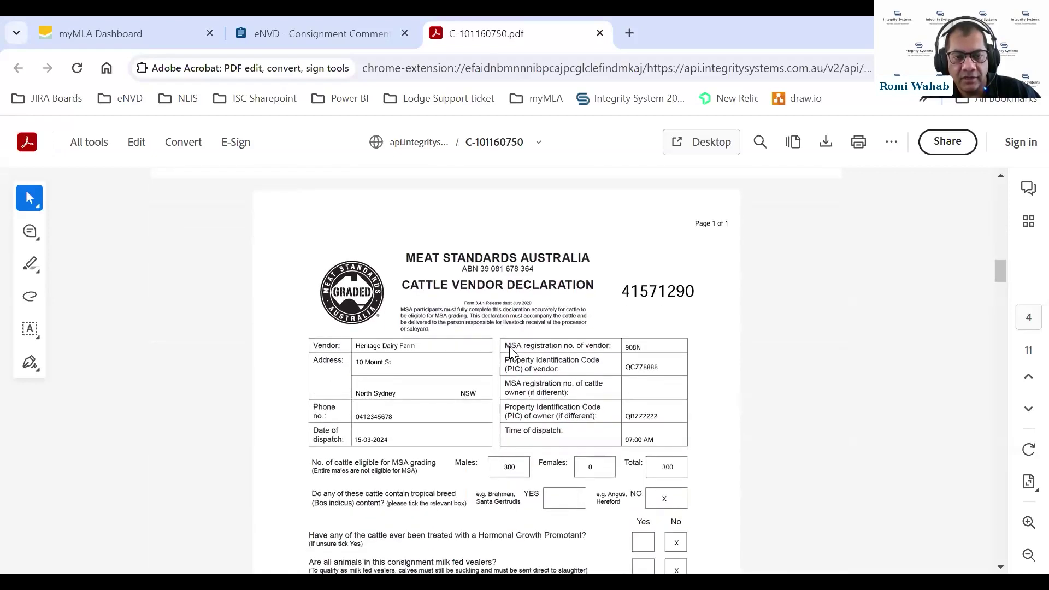
{"action": "scroll", "coordinate": [516, 350], "scroll_direction": "up", "scroll_amount": 4}
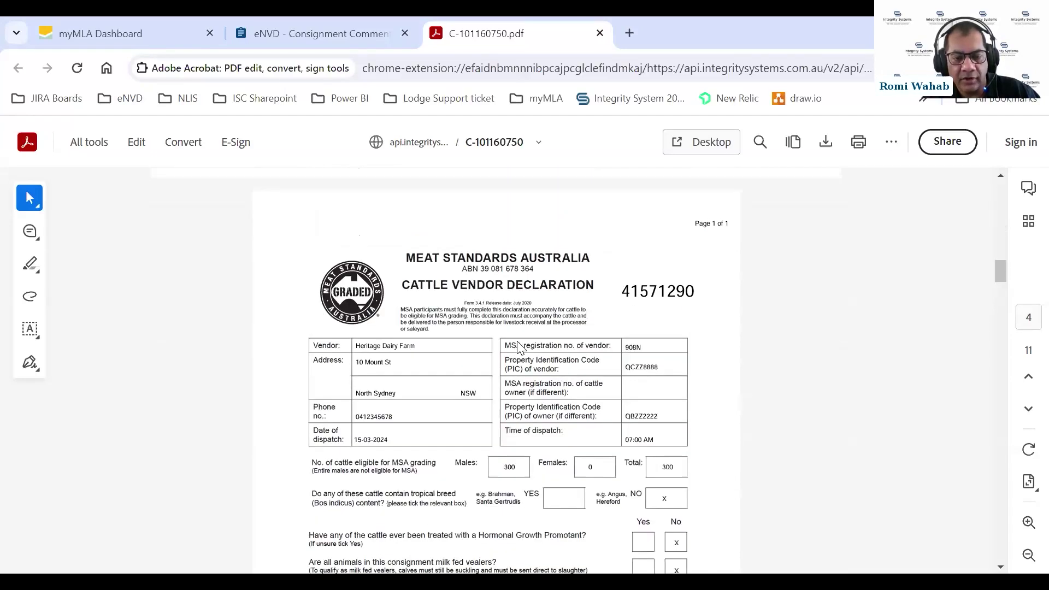
{"action": "scroll", "coordinate": [516, 350], "scroll_direction": "down", "scroll_amount": 8}
{"action": "scroll", "coordinate": [518, 344], "scroll_direction": "down", "scroll_amount": 3}
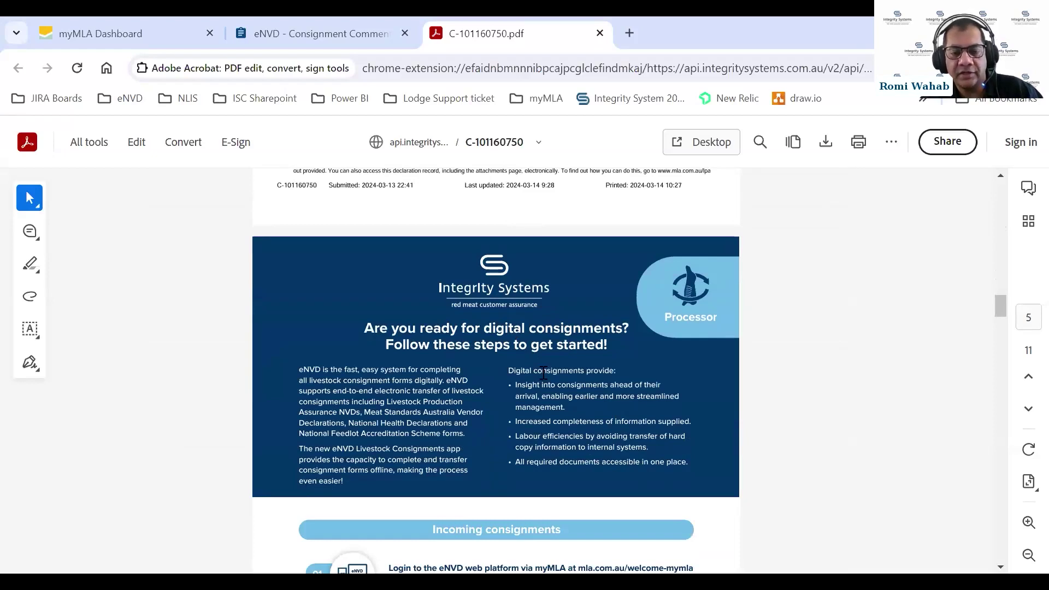
{"action": "scroll", "coordinate": [539, 372], "scroll_direction": "down", "scroll_amount": 10}
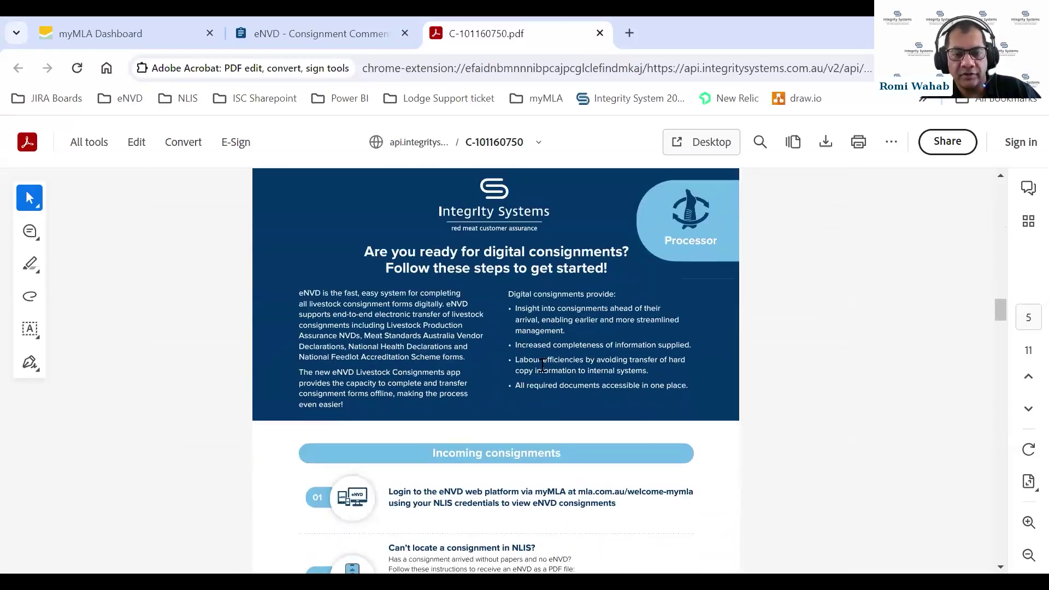
{"action": "scroll", "coordinate": [543, 370], "scroll_direction": "down", "scroll_amount": 3}
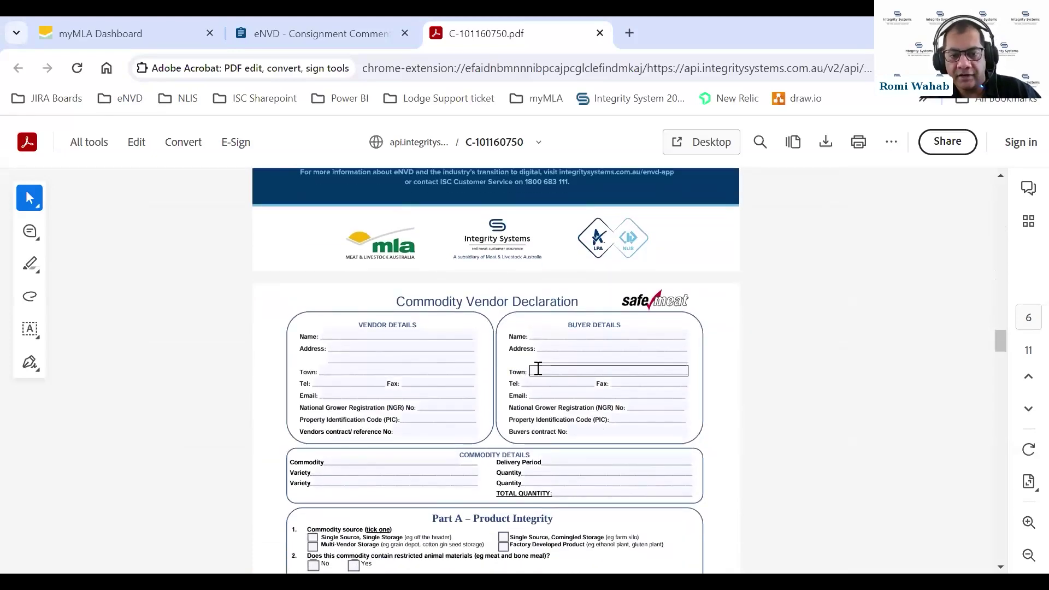
{"action": "scroll", "coordinate": [552, 372], "scroll_direction": "down", "scroll_amount": 15}
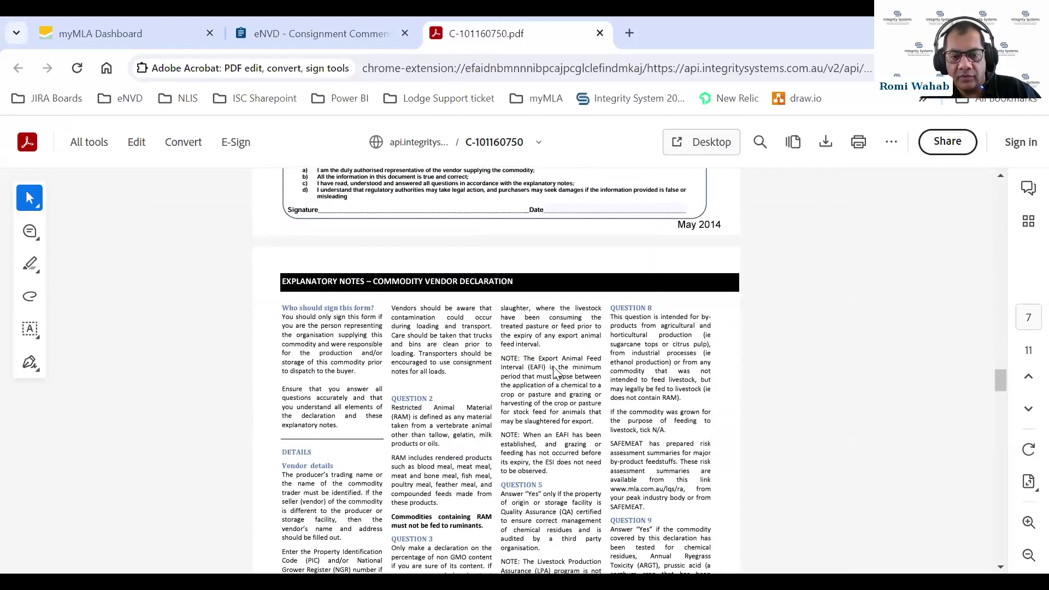
{"action": "scroll", "coordinate": [555, 372], "scroll_direction": "down", "scroll_amount": 18}
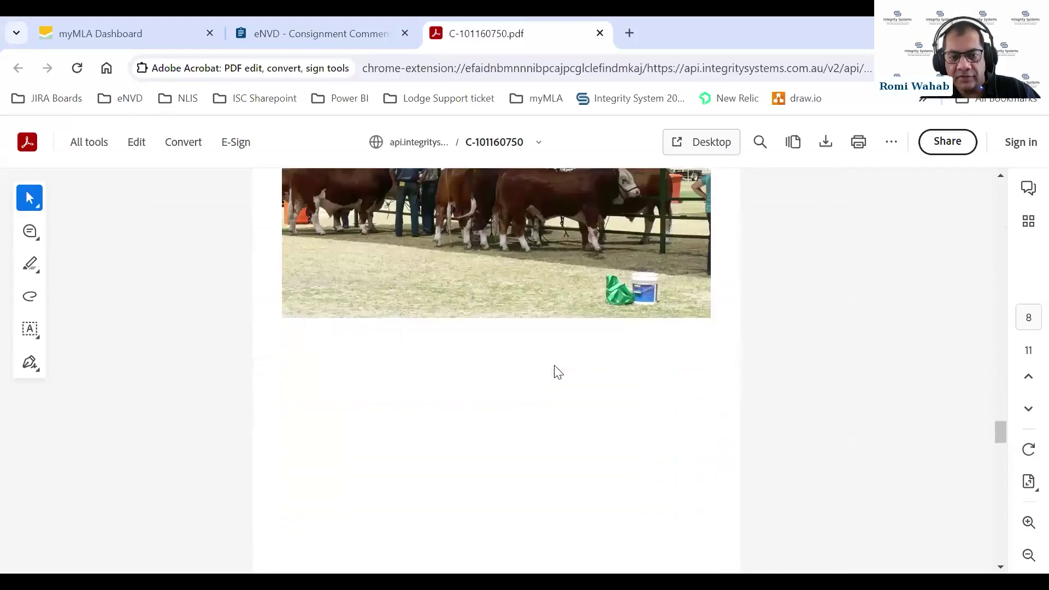
{"action": "scroll", "coordinate": [557, 371], "scroll_direction": "down", "scroll_amount": 4}
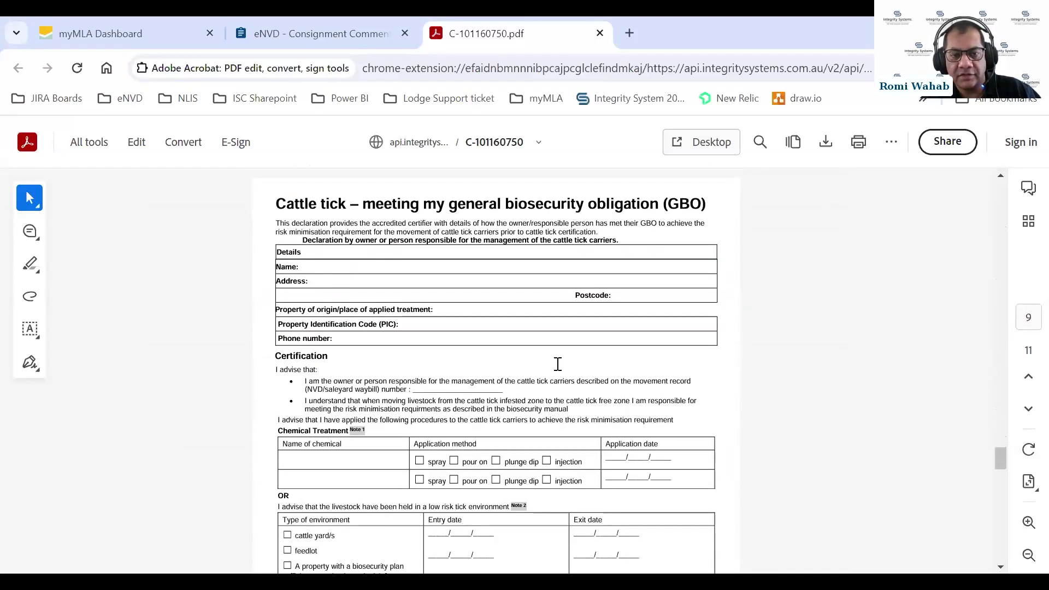
{"action": "scroll", "coordinate": [558, 364], "scroll_direction": "down", "scroll_amount": 11}
{"action": "scroll", "coordinate": [549, 367], "scroll_direction": "down", "scroll_amount": 15}
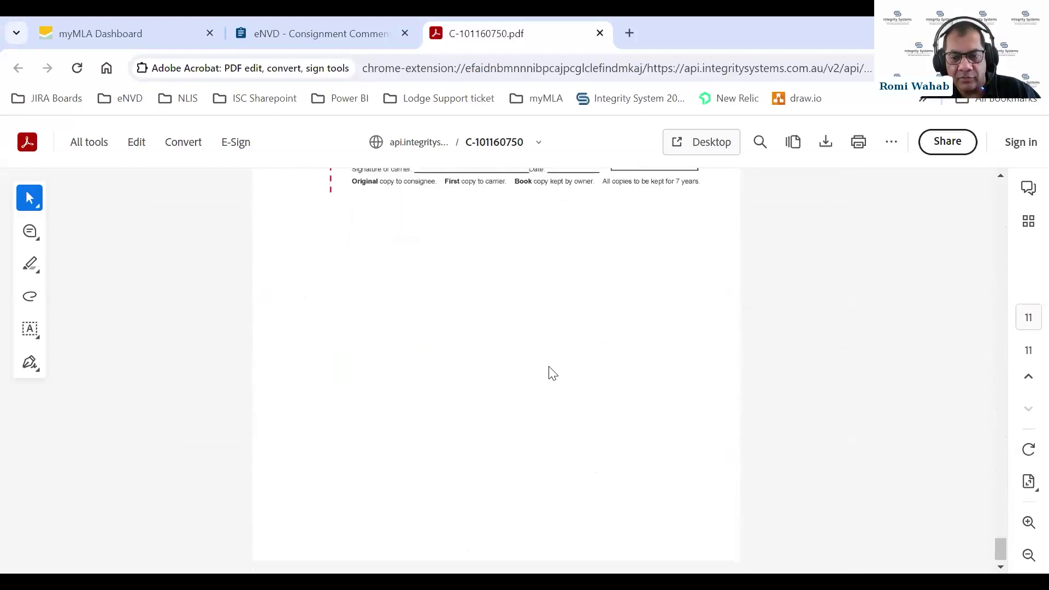
{"action": "scroll", "coordinate": [553, 374], "scroll_direction": "up", "scroll_amount": 5}
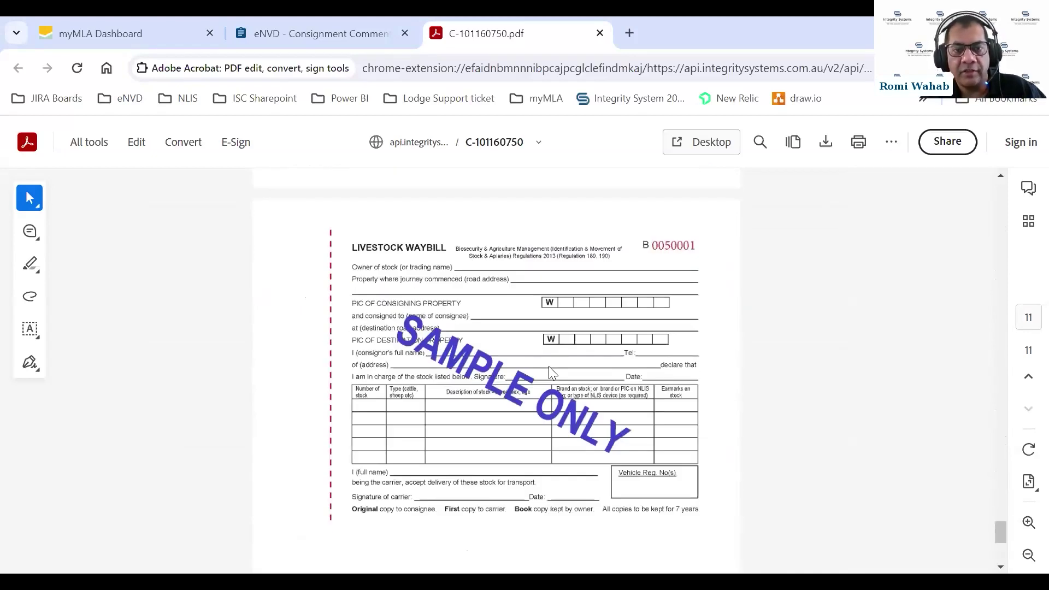
{"action": "scroll", "coordinate": [553, 370], "scroll_direction": "up", "scroll_amount": 7}
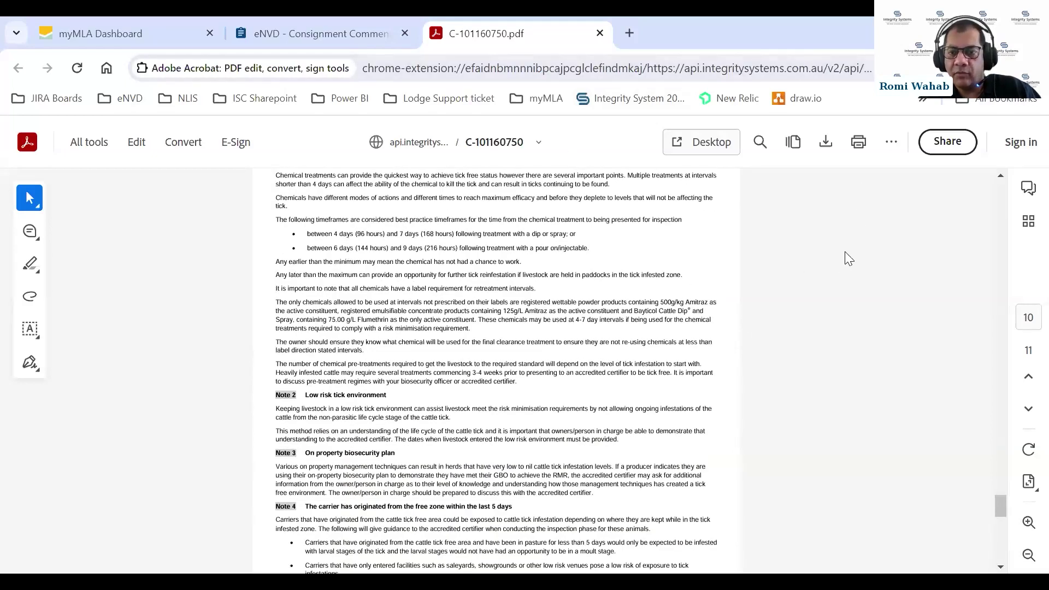
{"action": "scroll", "coordinate": [854, 246], "scroll_direction": "up", "scroll_amount": 10}
{"action": "scroll", "coordinate": [856, 247], "scroll_direction": "up", "scroll_amount": 15}
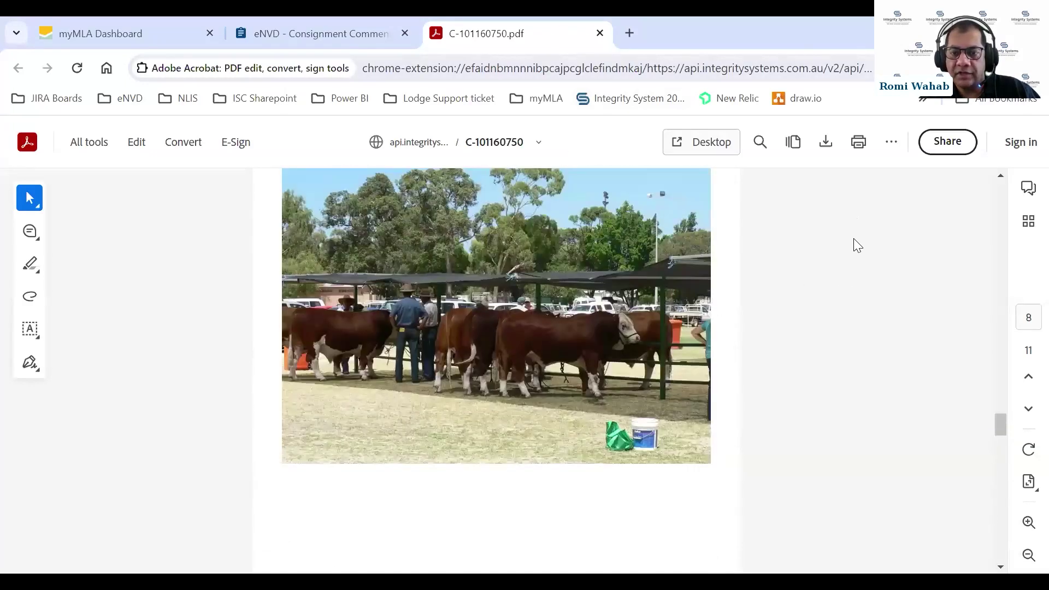
{"action": "scroll", "coordinate": [854, 236], "scroll_direction": "up", "scroll_amount": 5}
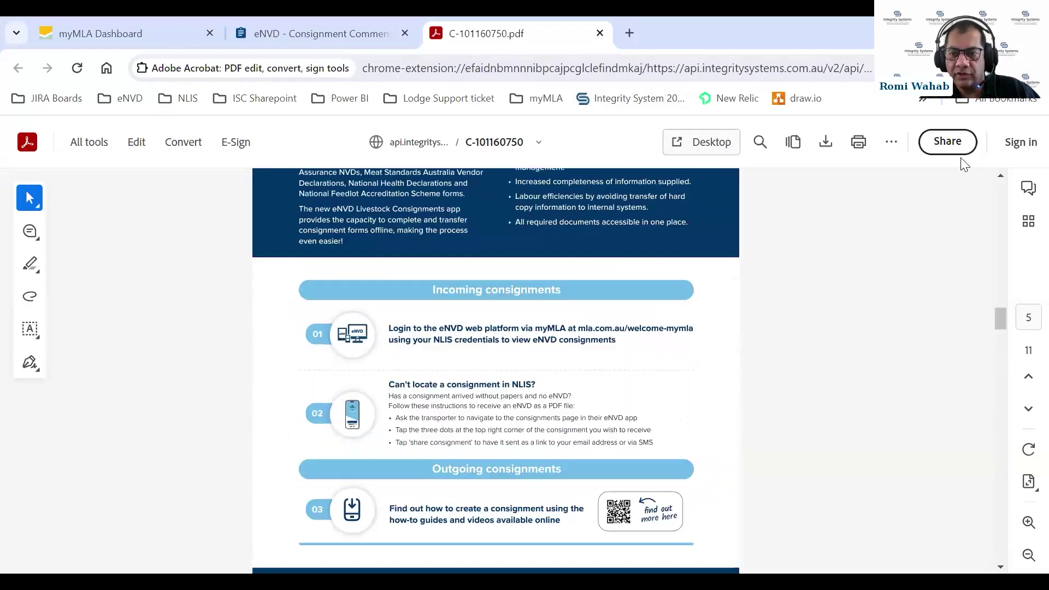
{"action": "left_click_drag", "start_coordinate": [1001, 315], "coordinate": [1003, 177]}
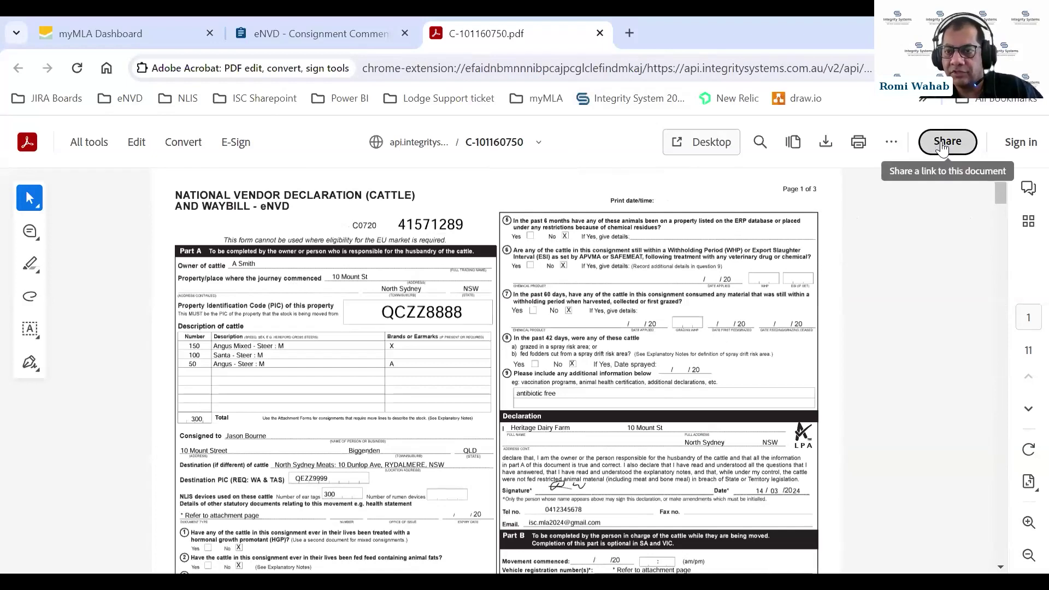
Copy the public share URL for C-101160750.pdf
{"action": "left_click", "coordinate": [942, 143]}
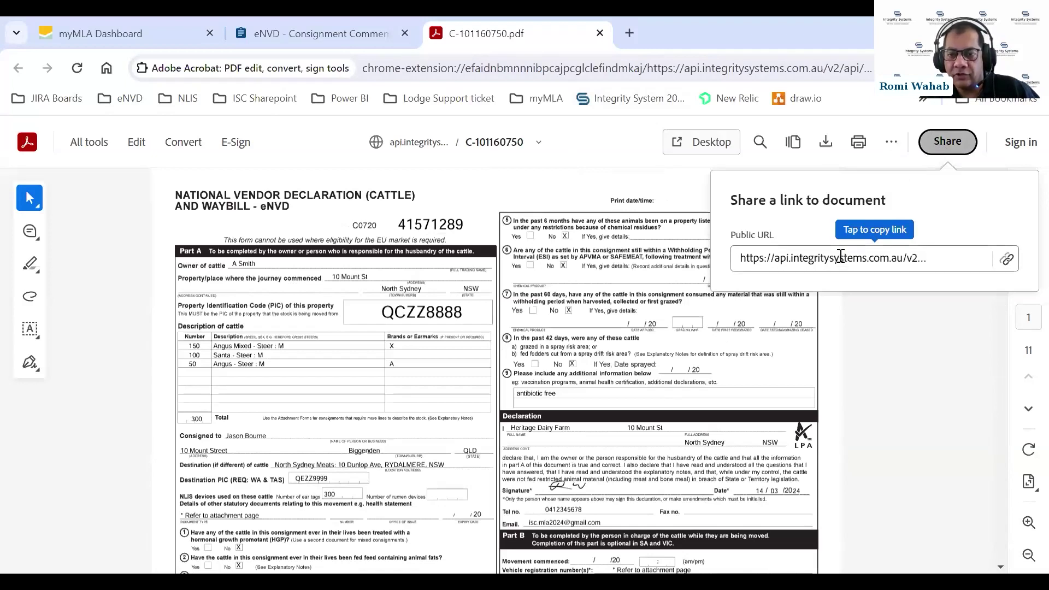
{"action": "left_click", "coordinate": [841, 261]}
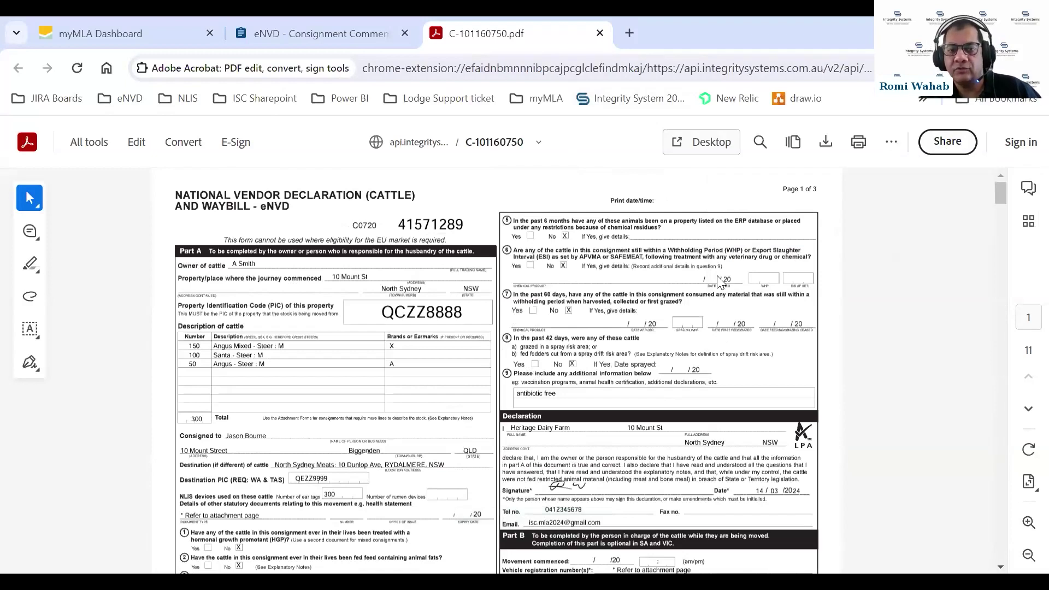
Close the PDF and scroll consignment C-101160750's summary down to its six comments
{"action": "left_click", "coordinate": [599, 34]}
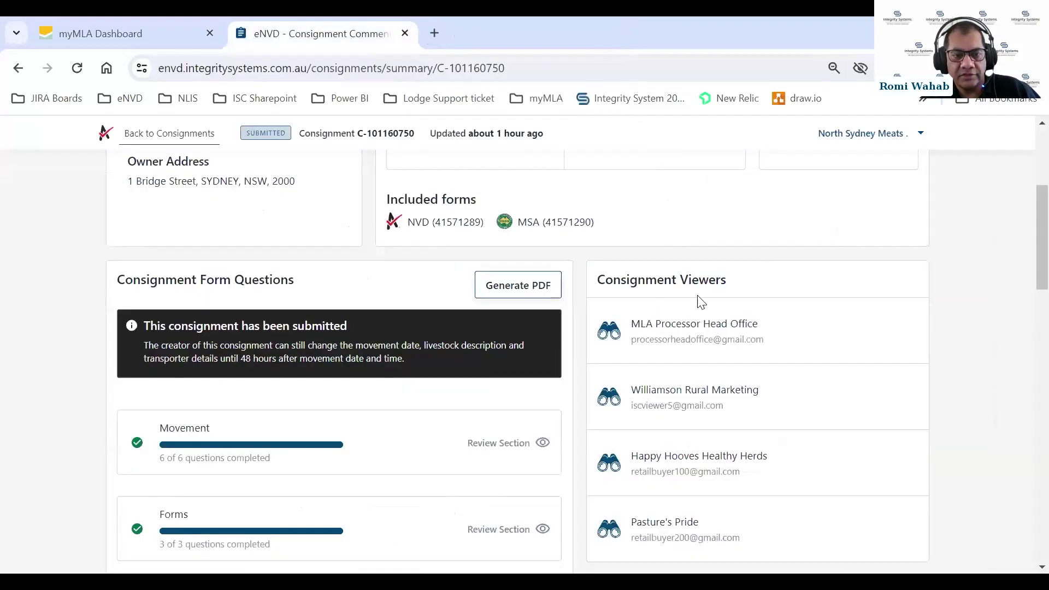
{"action": "scroll", "coordinate": [702, 306], "scroll_direction": "down", "scroll_amount": 9}
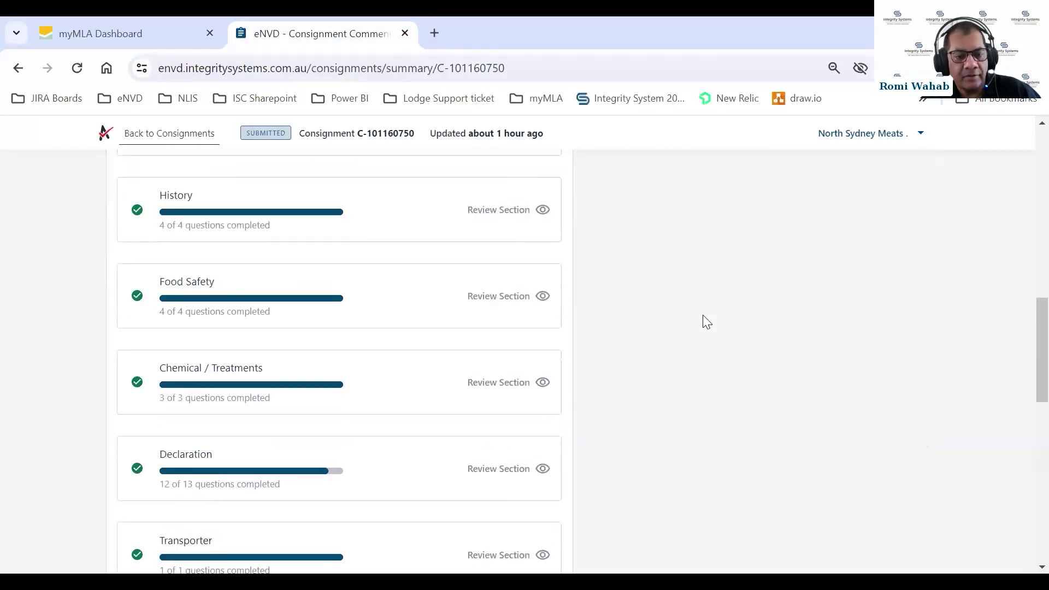
{"action": "scroll", "coordinate": [707, 322], "scroll_direction": "down", "scroll_amount": 10}
{"action": "scroll", "coordinate": [705, 323], "scroll_direction": "up", "scroll_amount": 5}
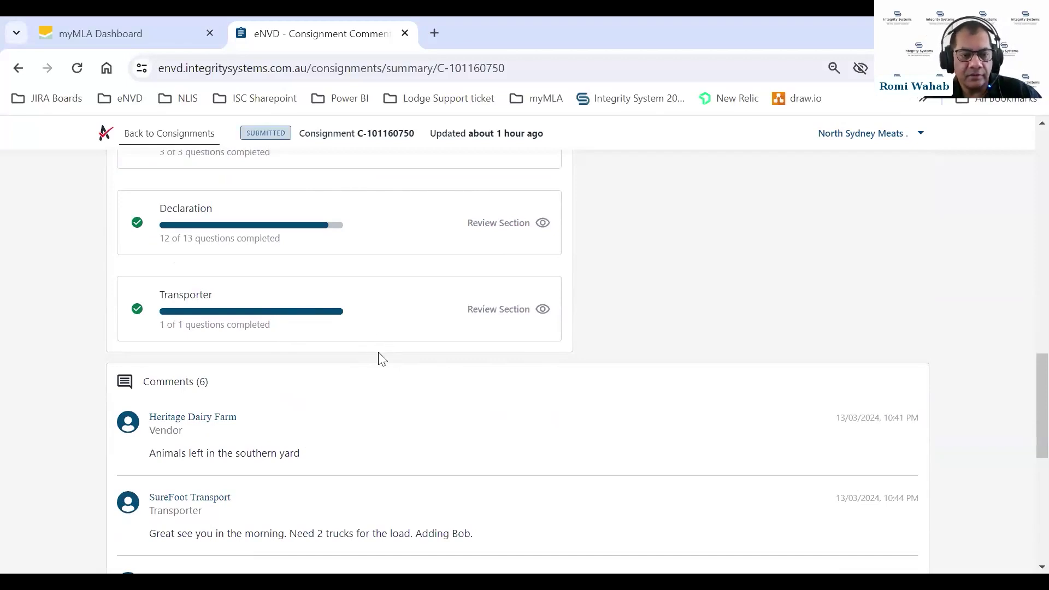
{"action": "scroll", "coordinate": [682, 244], "scroll_direction": "down", "scroll_amount": 3}
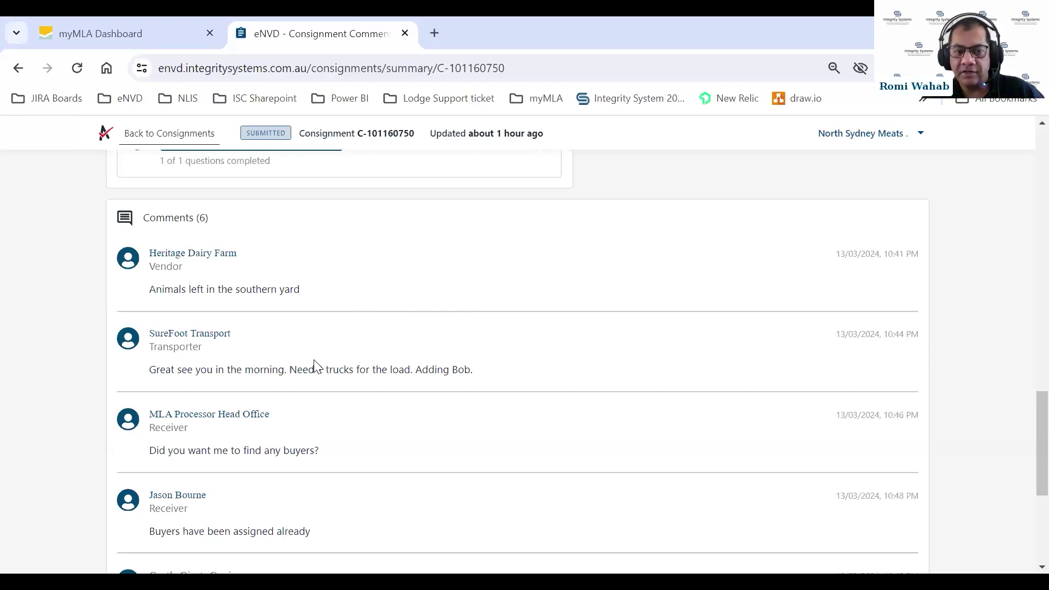
{"action": "scroll", "coordinate": [337, 342], "scroll_direction": "up", "scroll_amount": 15}
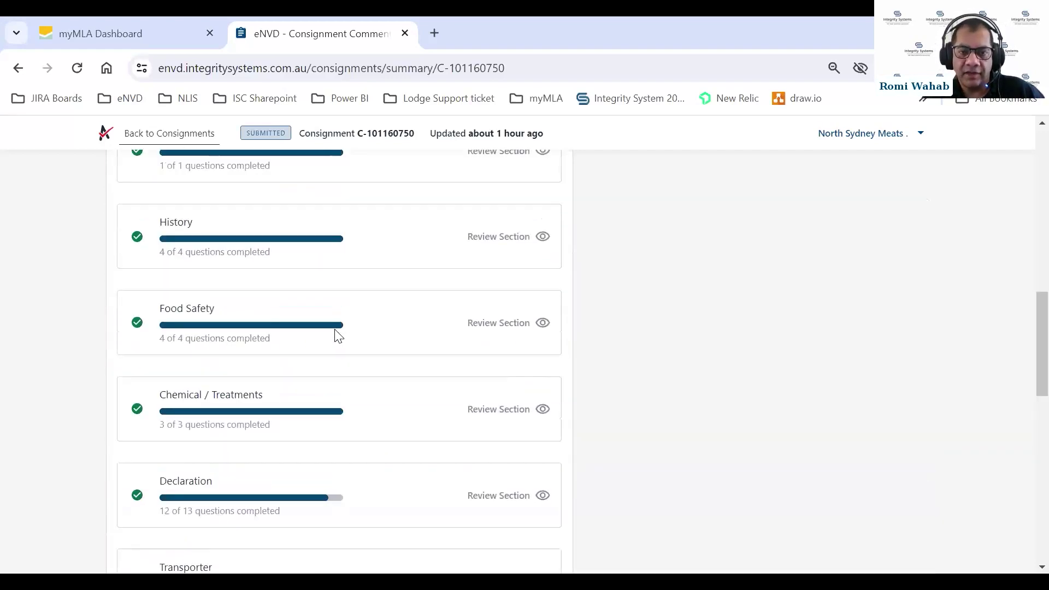
{"action": "scroll", "coordinate": [877, 377], "scroll_direction": "down", "scroll_amount": 10}
{"action": "scroll", "coordinate": [879, 377], "scroll_direction": "down", "scroll_amount": 9}
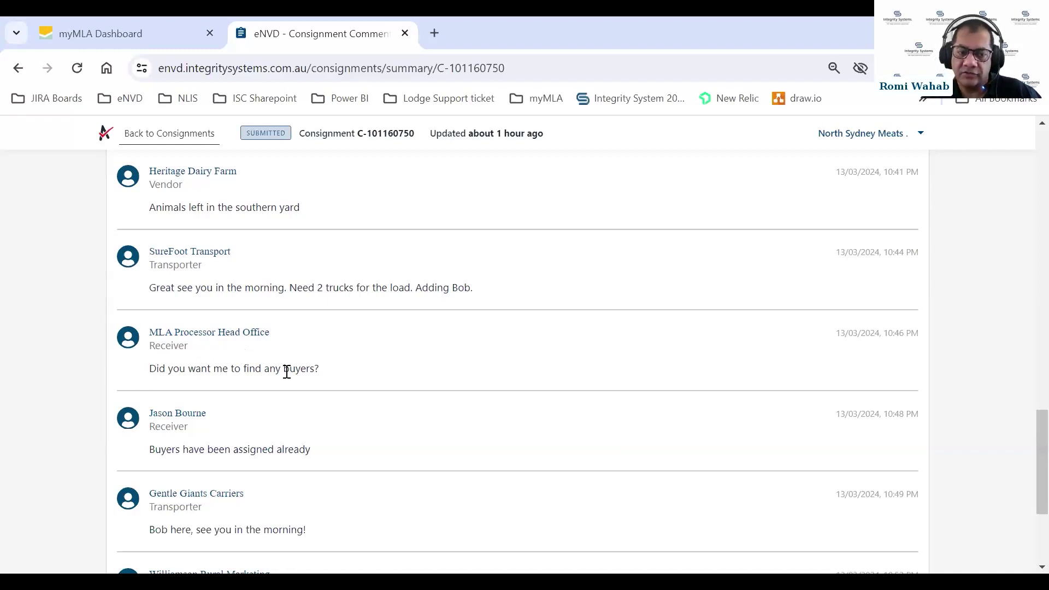
{"action": "scroll", "coordinate": [580, 342], "scroll_direction": "up", "scroll_amount": 12}
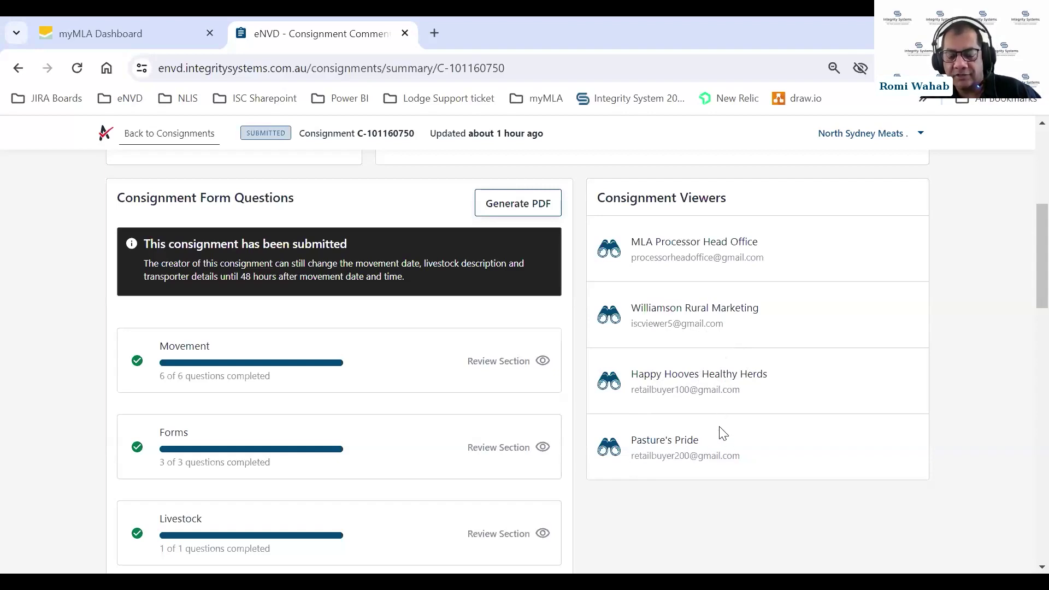
{"action": "scroll", "coordinate": [725, 431], "scroll_direction": "down", "scroll_amount": 3}
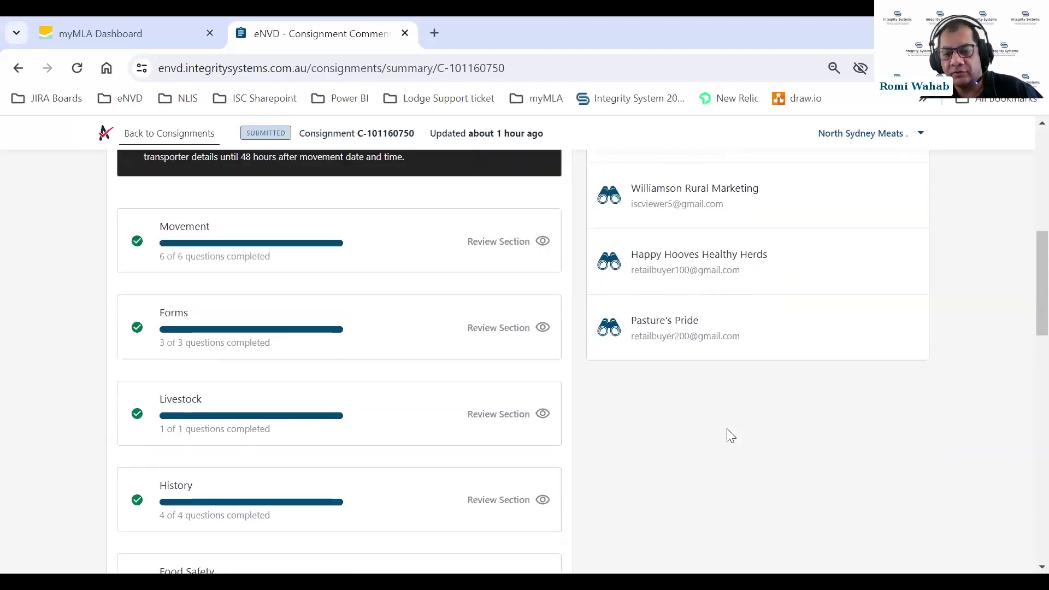
{"action": "scroll", "coordinate": [727, 429], "scroll_direction": "down", "scroll_amount": 10}
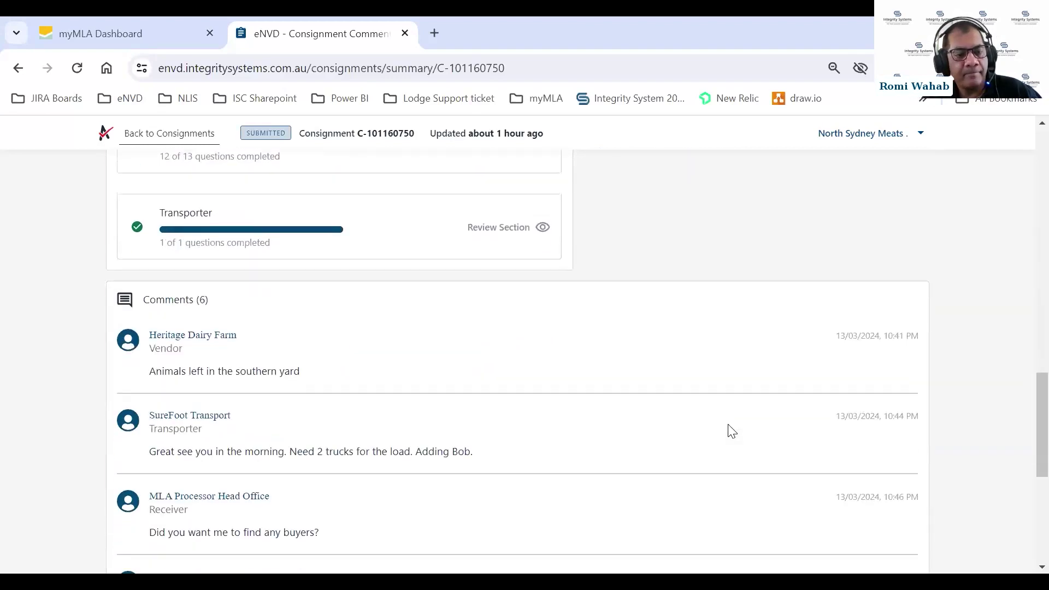
{"action": "scroll", "coordinate": [733, 430], "scroll_direction": "down", "scroll_amount": 1}
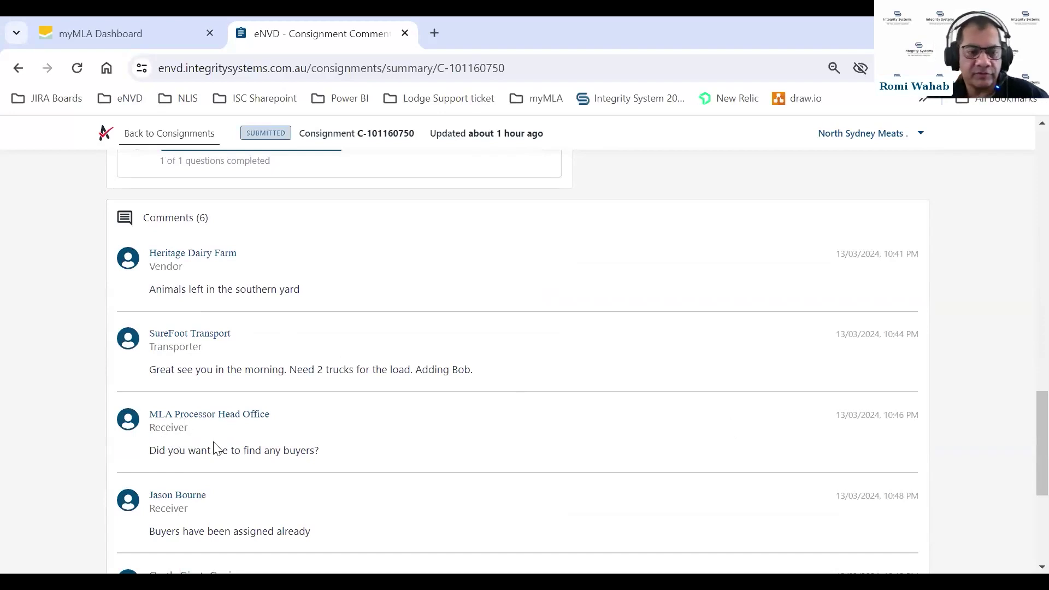
{"action": "scroll", "coordinate": [407, 424], "scroll_direction": "down", "scroll_amount": 1}
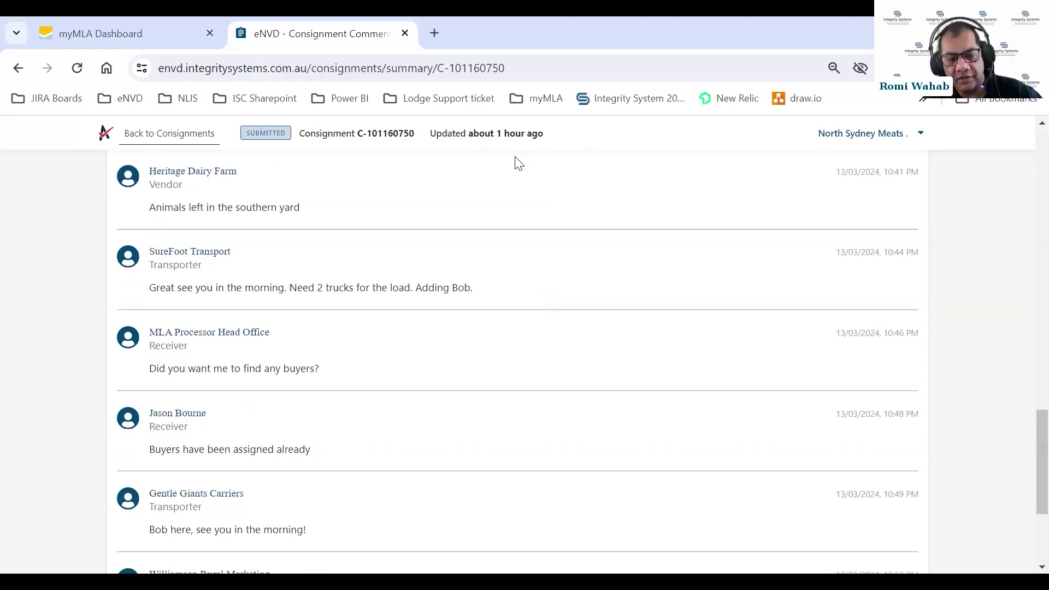
{"action": "scroll", "coordinate": [500, 364], "scroll_direction": "down", "scroll_amount": 3}
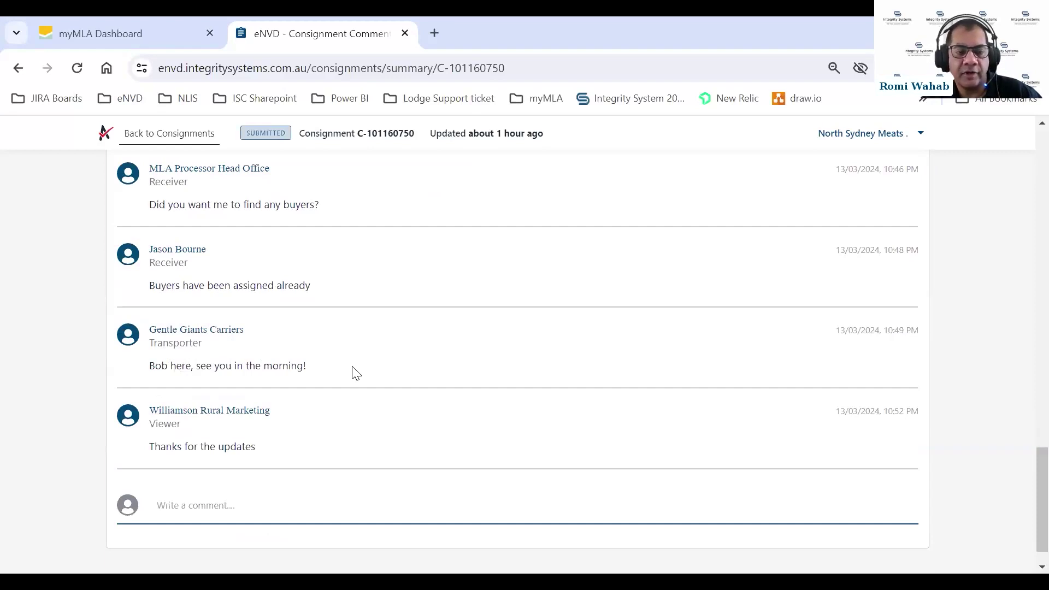
{"action": "scroll", "coordinate": [318, 437], "scroll_direction": "down", "scroll_amount": 1}
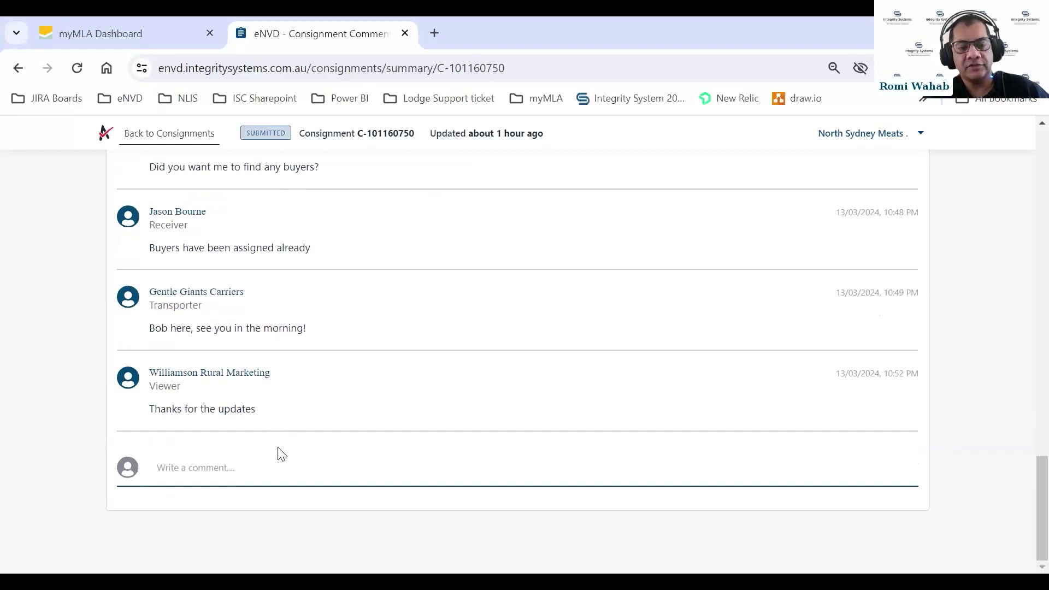
Draft the comment 'Expecting 300, but we received only 290 head.' on consignment C-101160750
{"action": "left_click", "coordinate": [179, 461]}
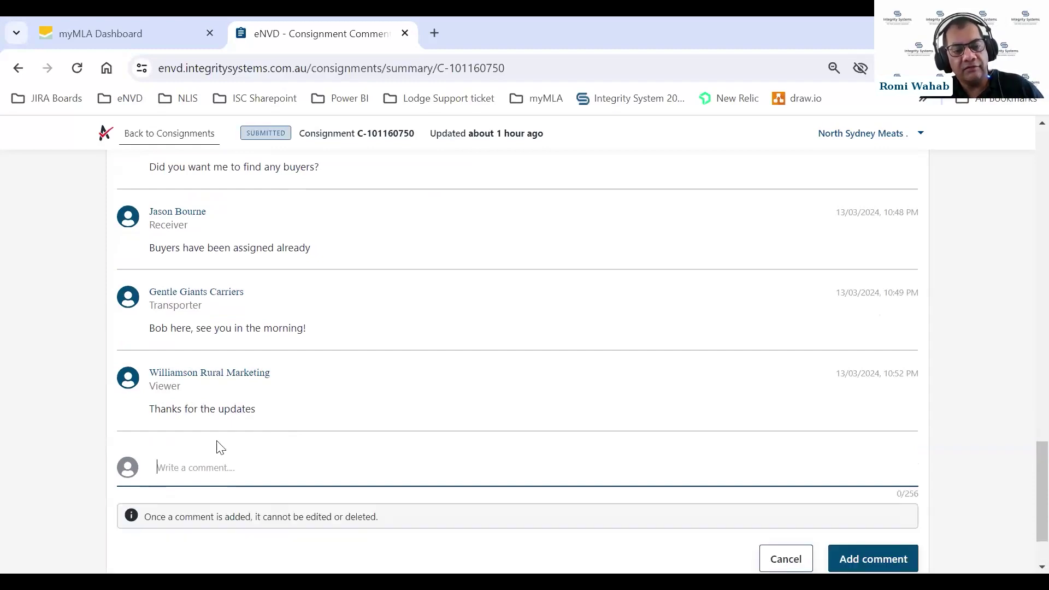
{"action": "scroll", "coordinate": [241, 422], "scroll_direction": "down", "scroll_amount": 2}
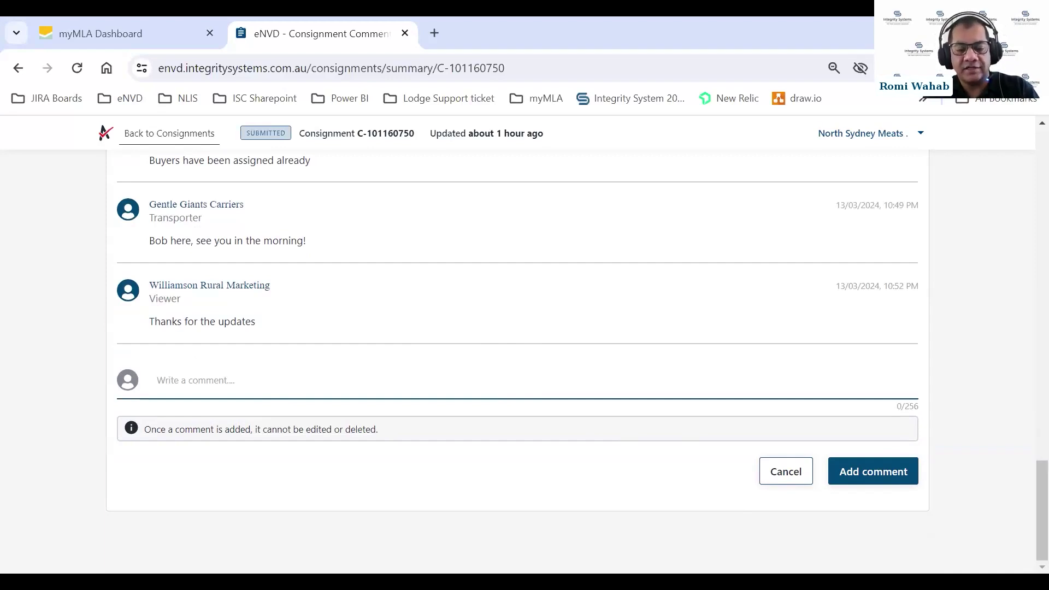
{"action": "type", "text": "Ex"}
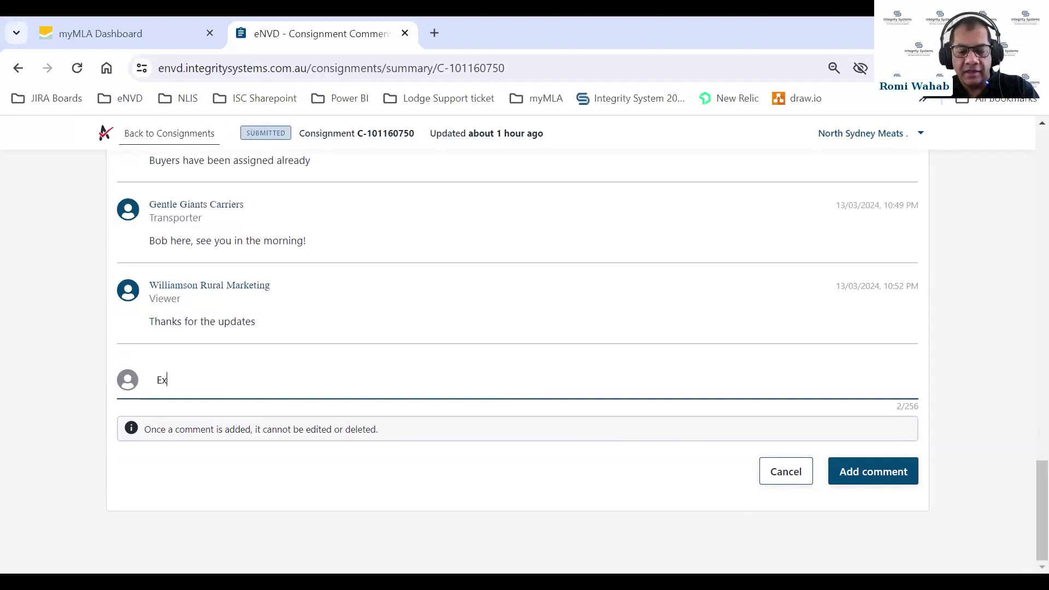
{"action": "type", "text": "pecting 300, bu"}
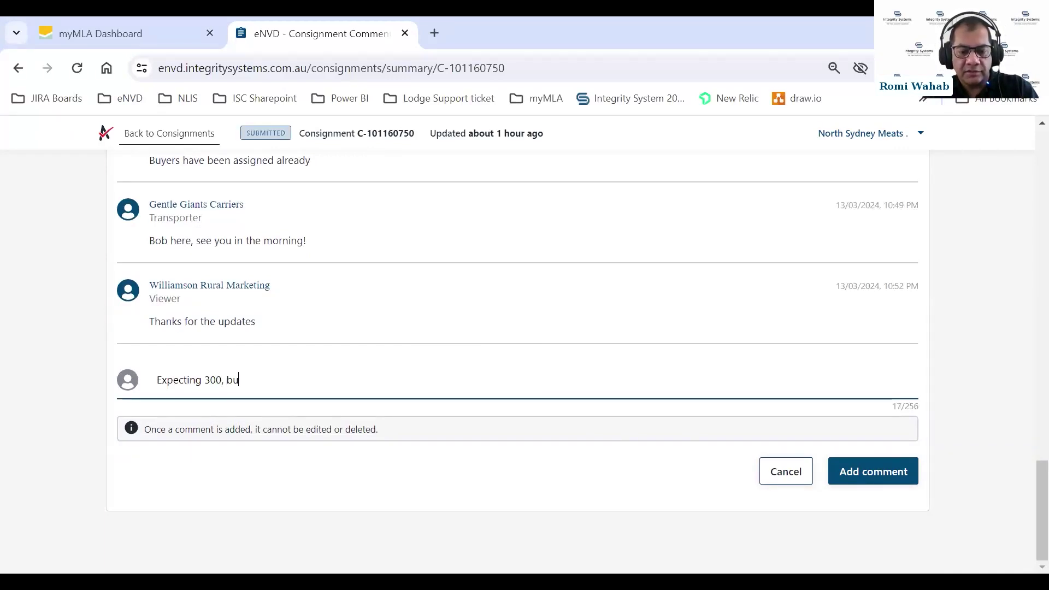
{"action": "type", "text": "t we received only 290 head."}
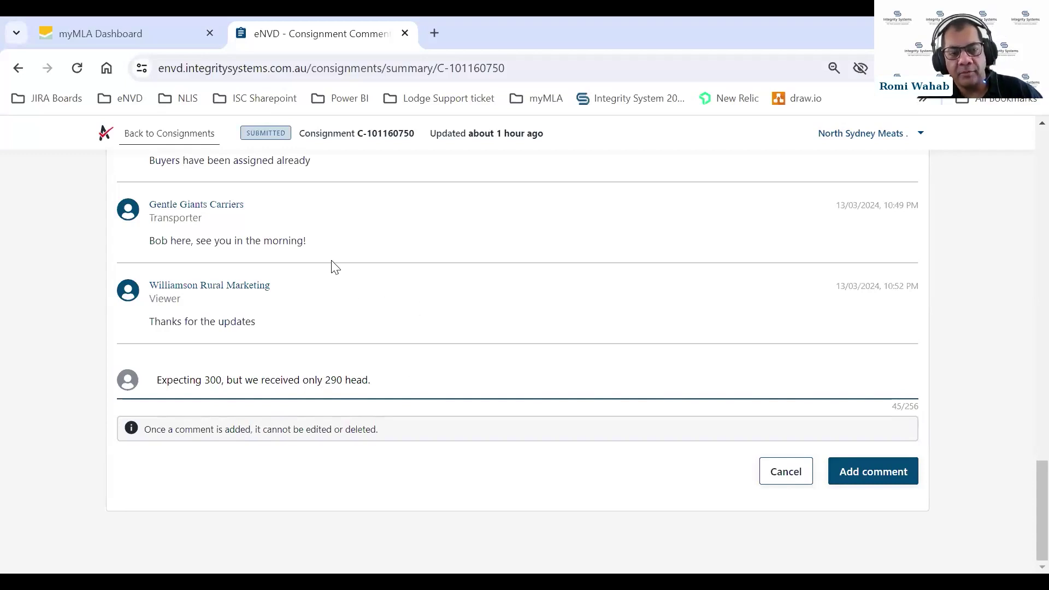
{"action": "scroll", "coordinate": [295, 257], "scroll_direction": "up", "scroll_amount": 4}
{"action": "scroll", "coordinate": [257, 276], "scroll_direction": "down", "scroll_amount": 3}
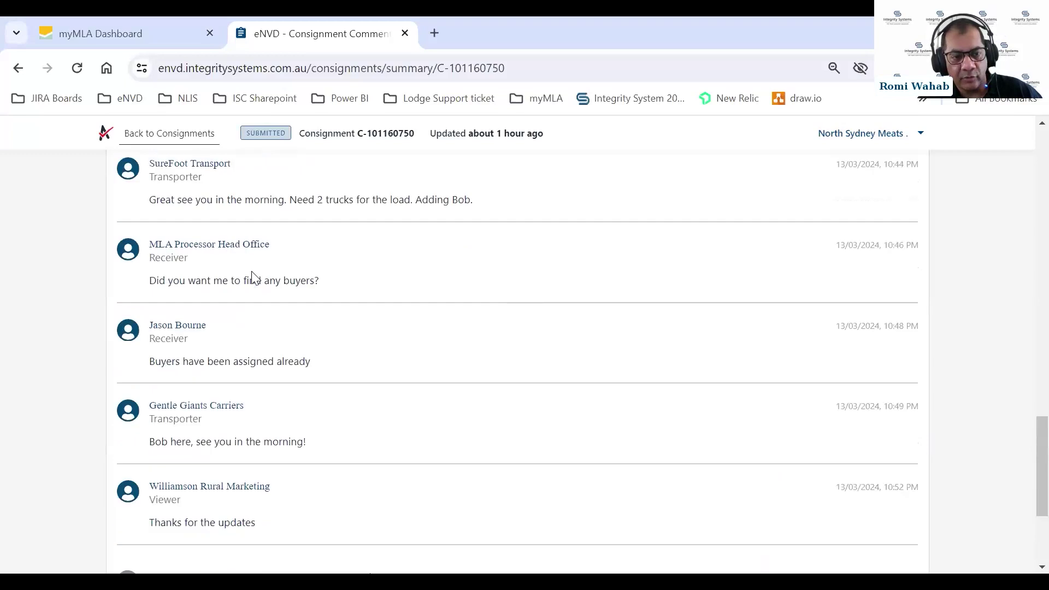
{"action": "scroll", "coordinate": [591, 358], "scroll_direction": "down", "scroll_amount": 2}
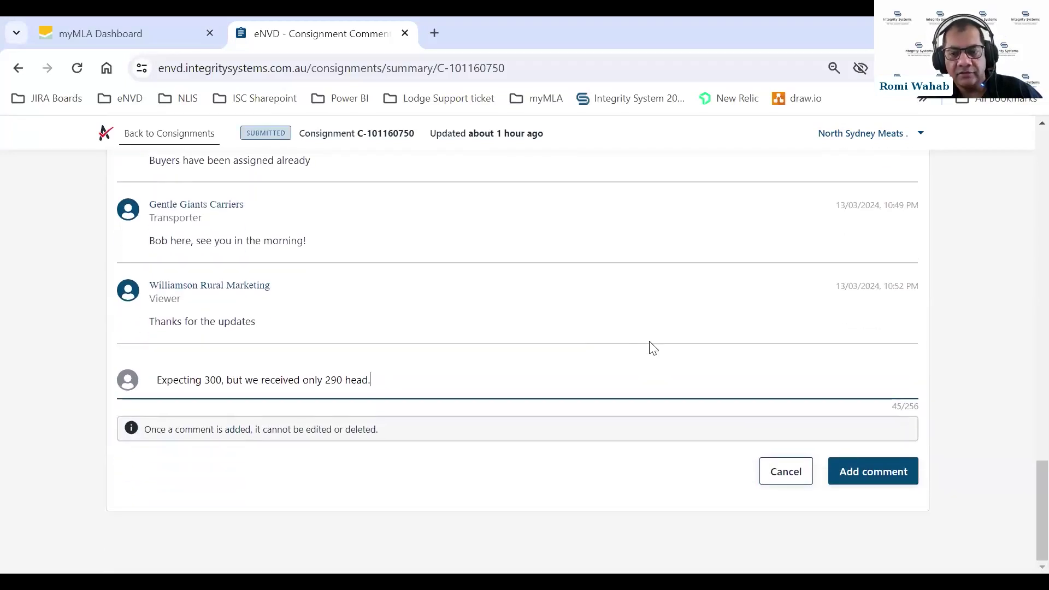
Post the shortfall comment and scroll the consignment page to confirm it appears last
{"action": "left_click", "coordinate": [866, 473]}
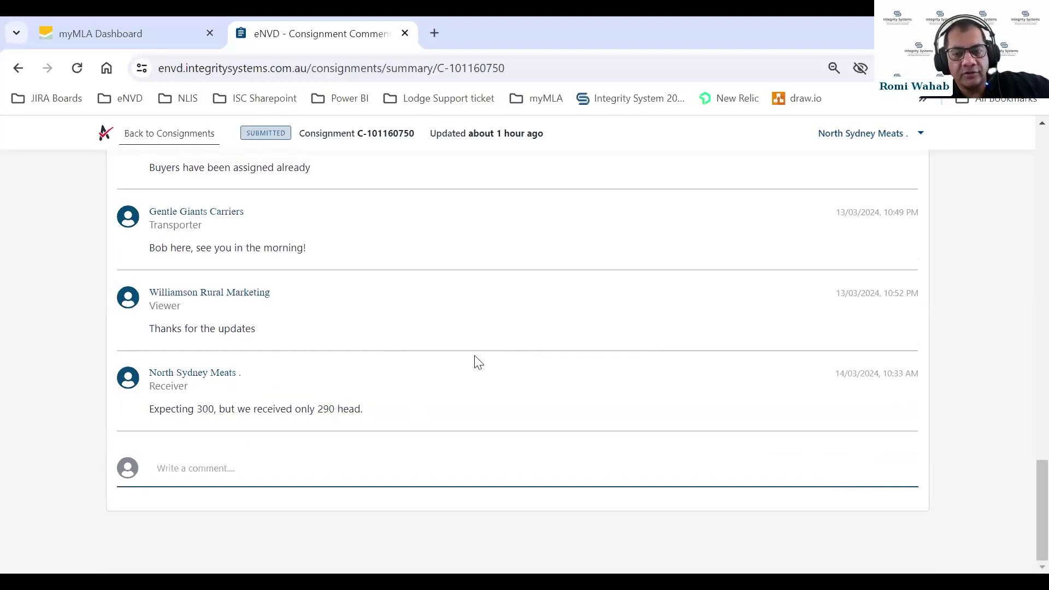
{"action": "scroll", "coordinate": [478, 362], "scroll_direction": "up", "scroll_amount": 20}
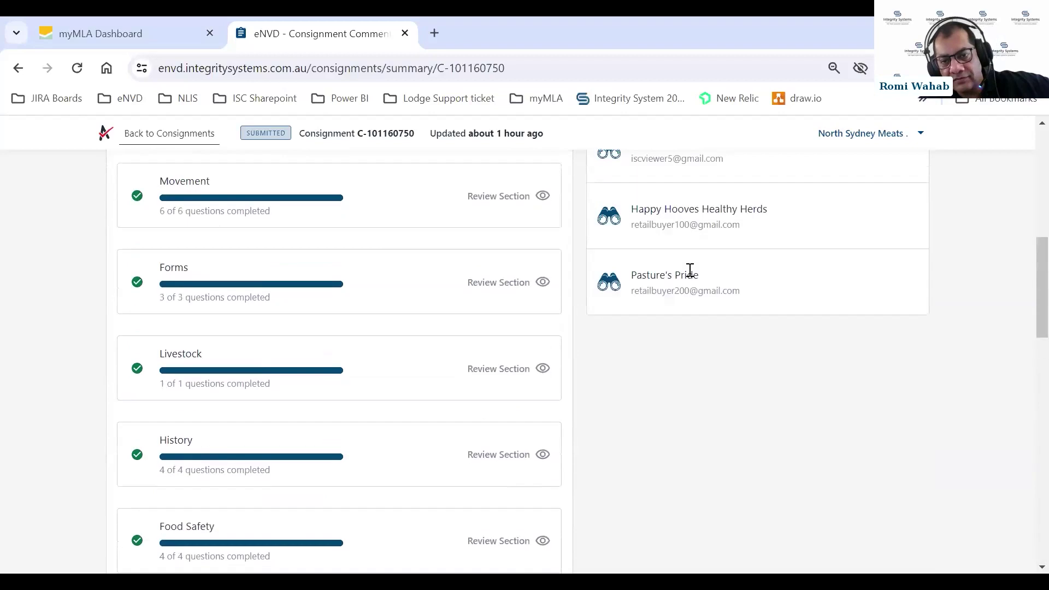
{"action": "scroll", "coordinate": [710, 349], "scroll_direction": "down", "scroll_amount": 20}
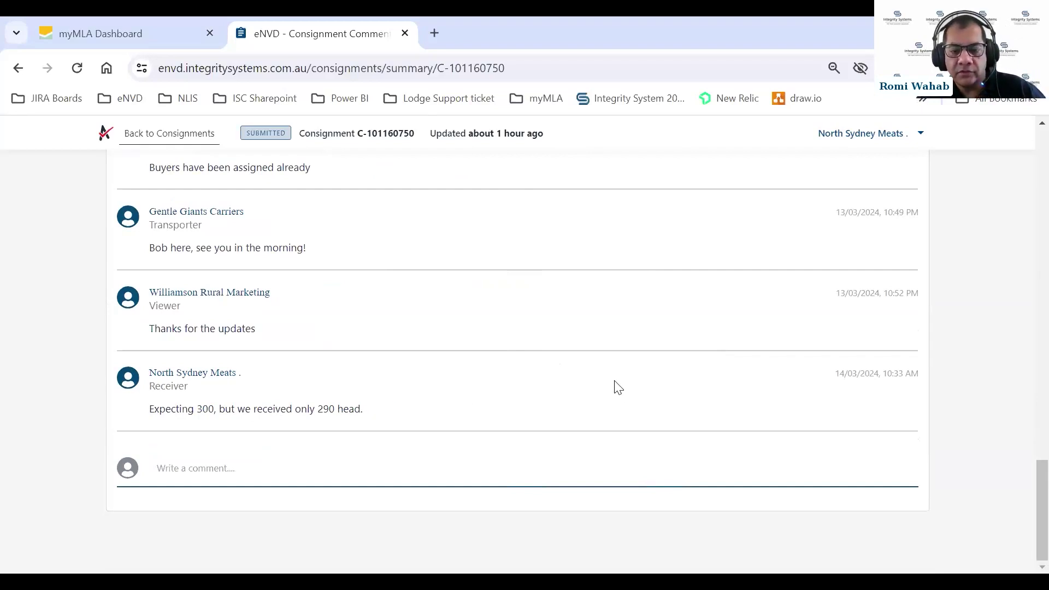
{"action": "scroll", "coordinate": [623, 388], "scroll_direction": "up", "scroll_amount": 12}
{"action": "scroll", "coordinate": [621, 382], "scroll_direction": "up", "scroll_amount": 13}
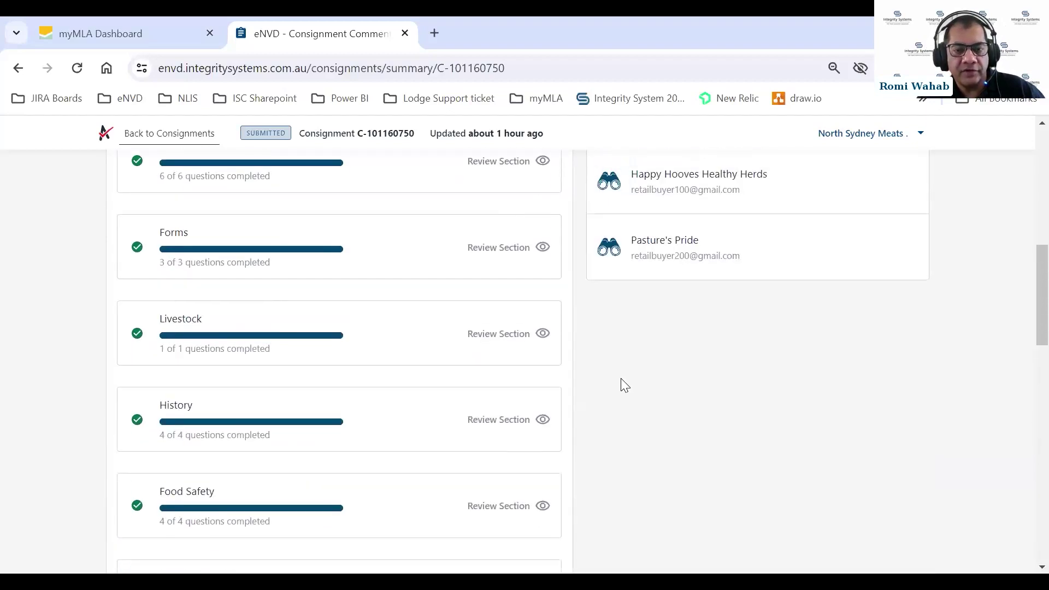
{"action": "scroll", "coordinate": [732, 268], "scroll_direction": "down", "scroll_amount": 3}
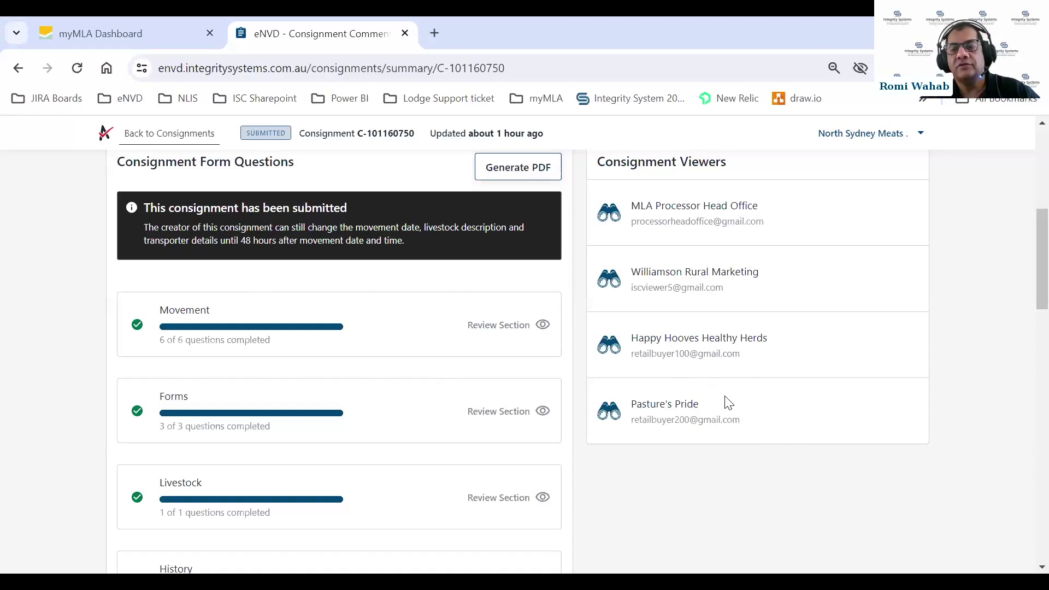
{"action": "scroll", "coordinate": [729, 404], "scroll_direction": "up", "scroll_amount": 3}
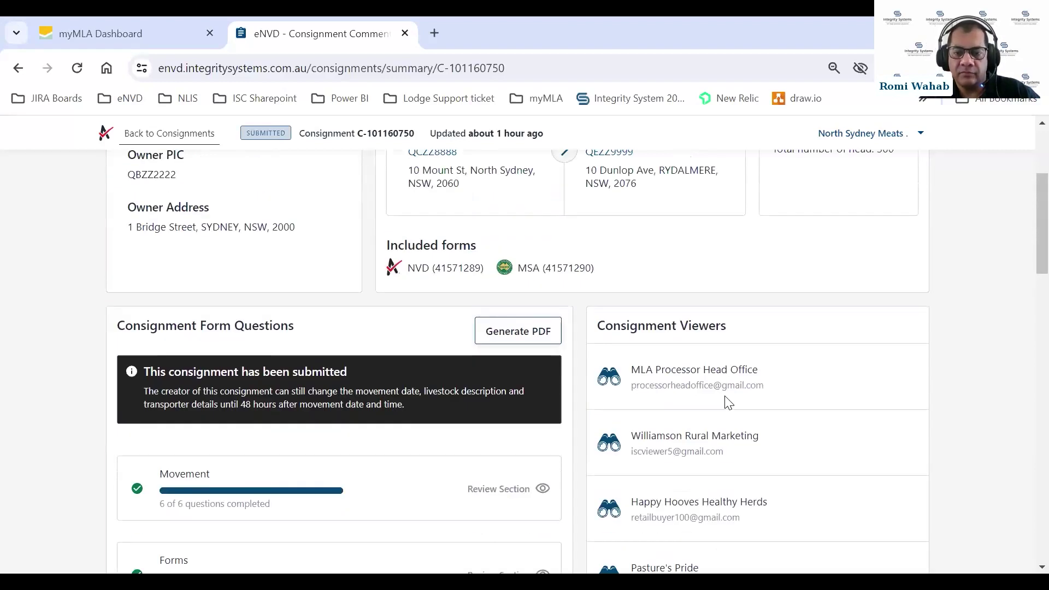
{"action": "scroll", "coordinate": [729, 403], "scroll_direction": "up", "scroll_amount": 2}
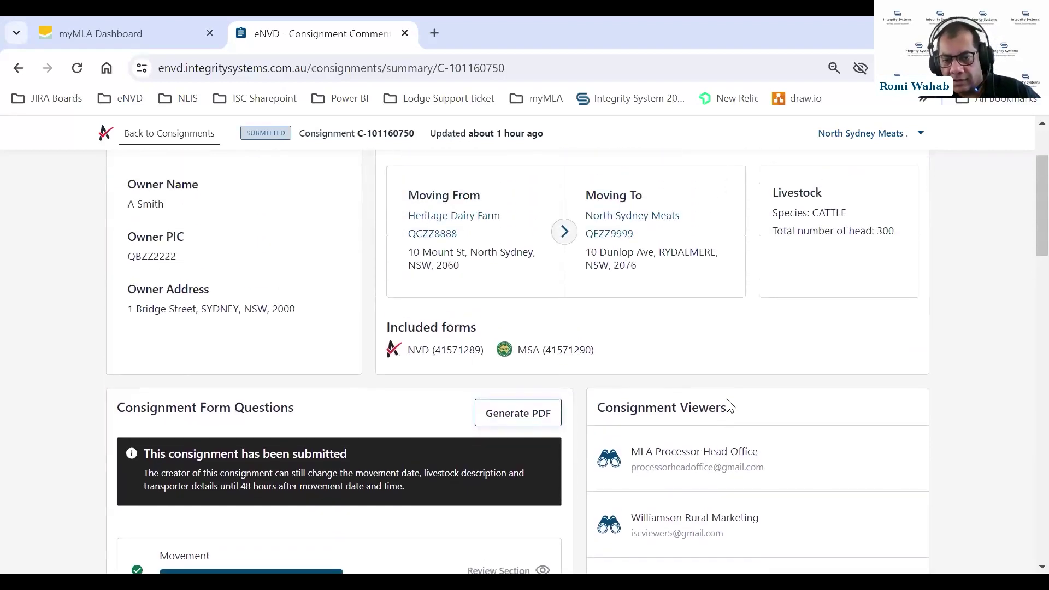
{"action": "scroll", "coordinate": [730, 407], "scroll_direction": "up", "scroll_amount": 3}
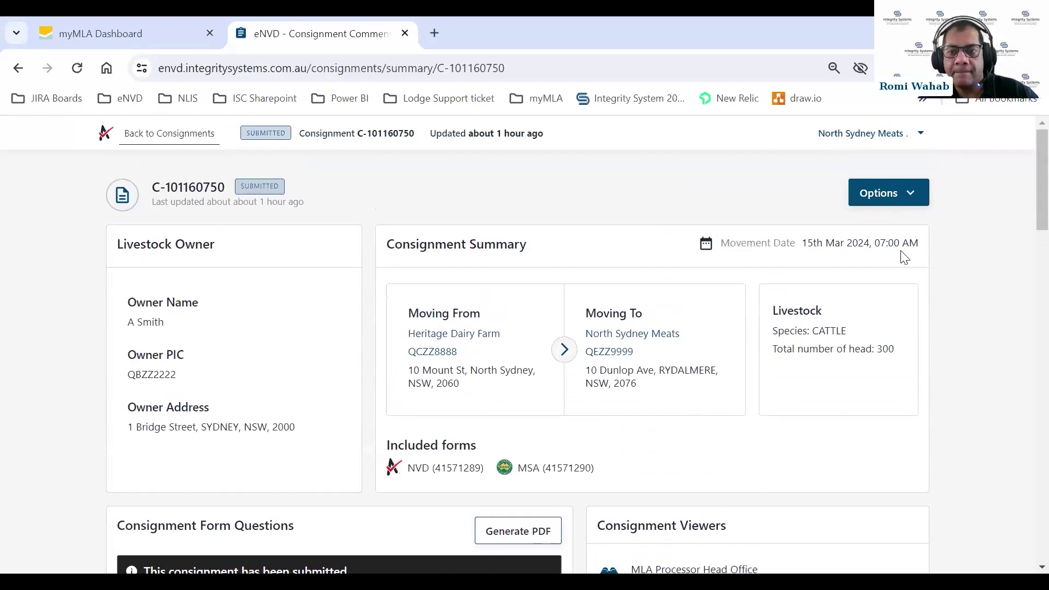
Open and dismiss the Options menu, then go back to the Consignments List
{"action": "left_click", "coordinate": [915, 197]}
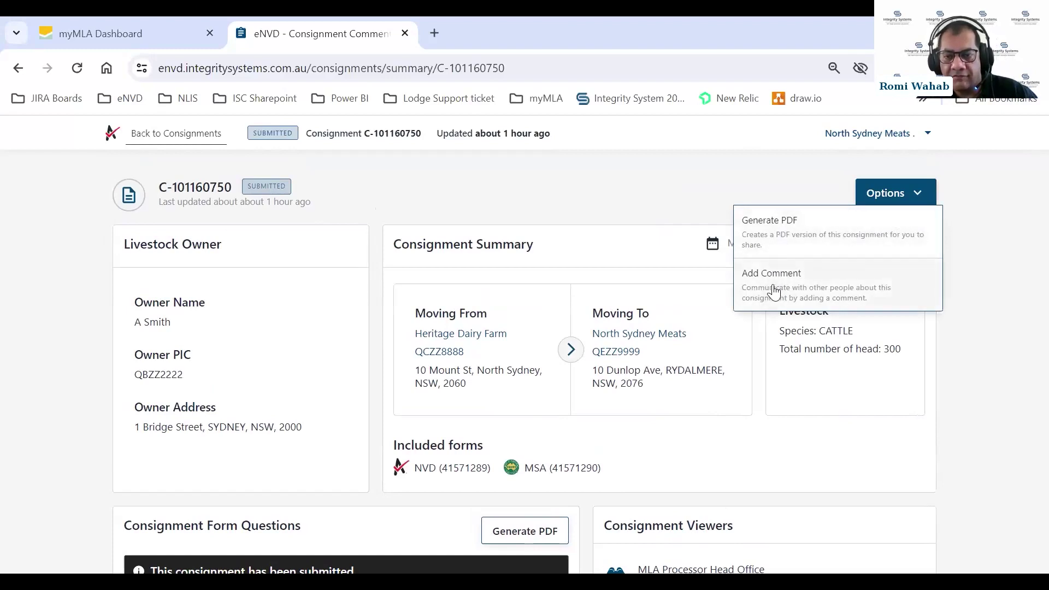
{"action": "left_click", "coordinate": [917, 201]}
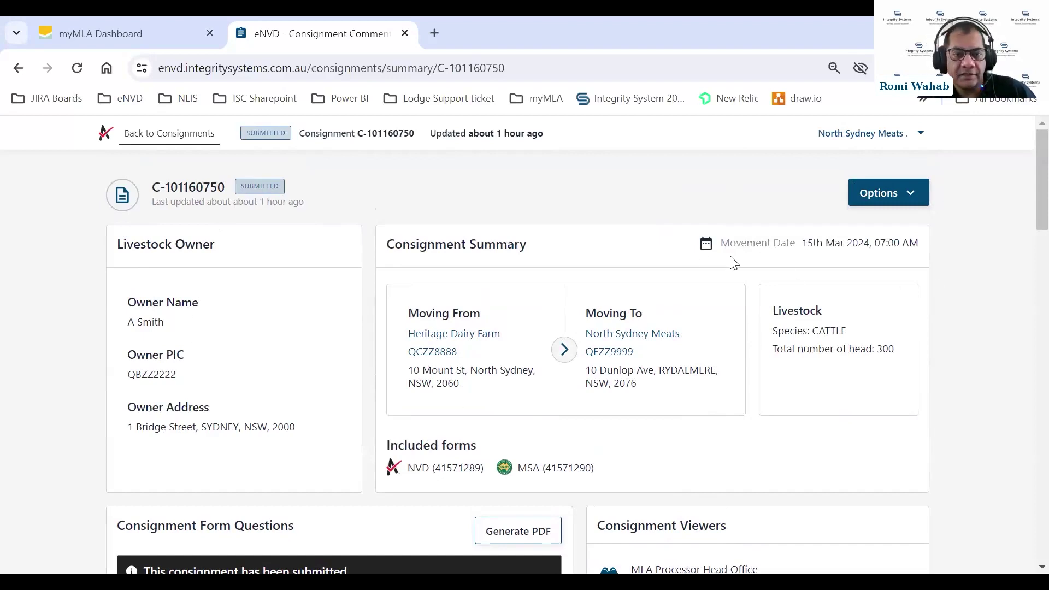
{"action": "scroll", "coordinate": [735, 273], "scroll_direction": "down", "scroll_amount": 1}
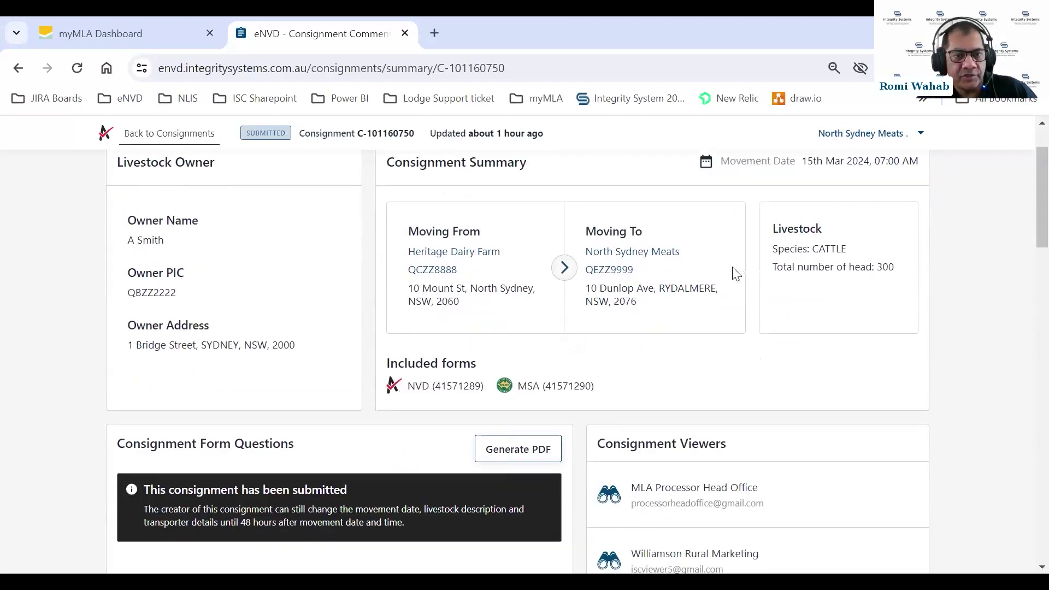
{"action": "scroll", "coordinate": [735, 273], "scroll_direction": "up", "scroll_amount": 1}
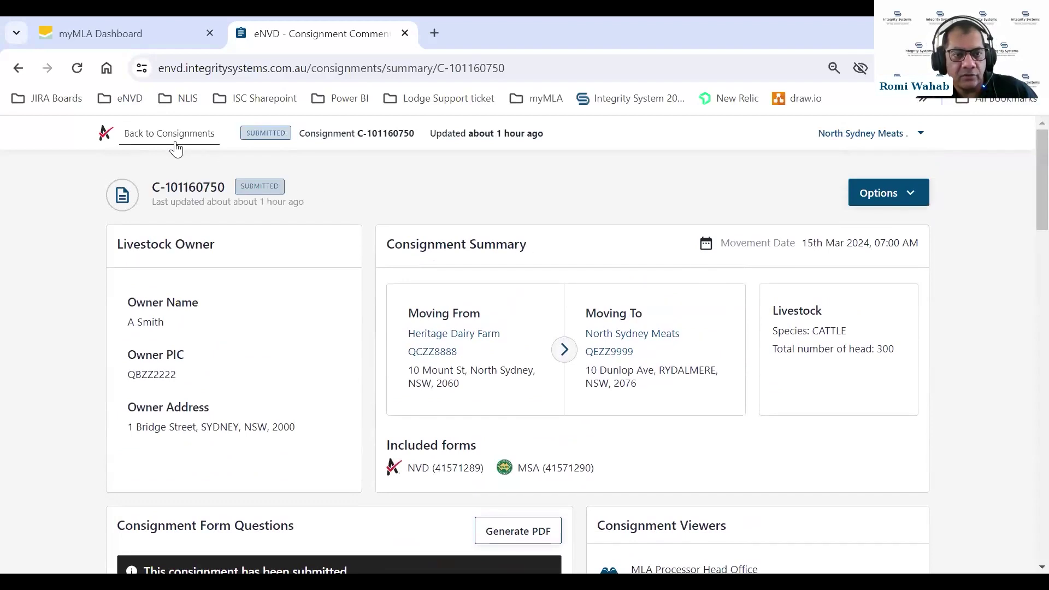
{"action": "left_click", "coordinate": [173, 136]}
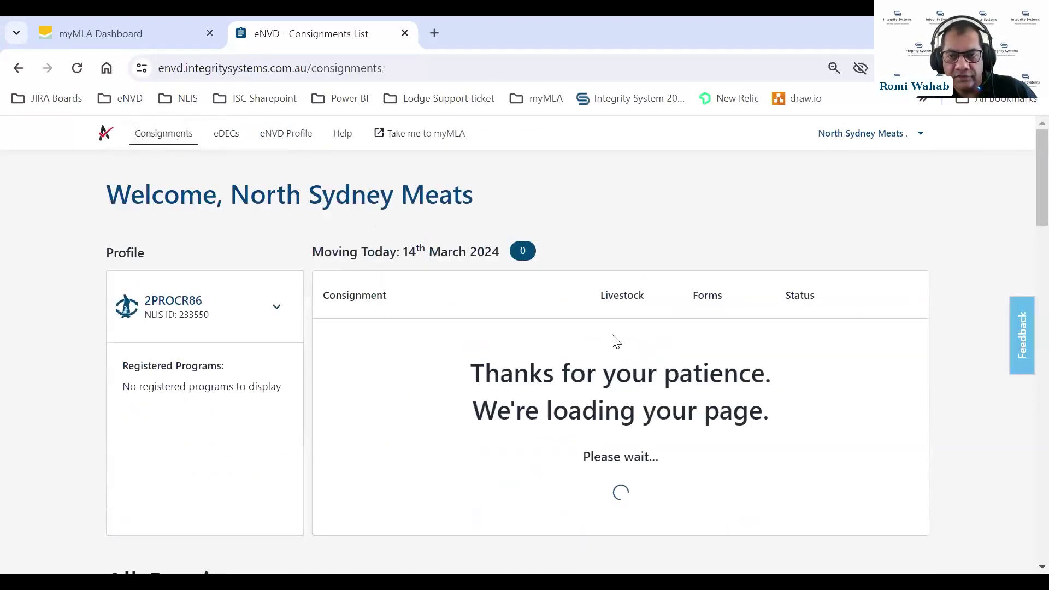
Scroll down the Consignments List while it finishes loading
{"action": "scroll", "coordinate": [672, 334], "scroll_direction": "down", "scroll_amount": 1}
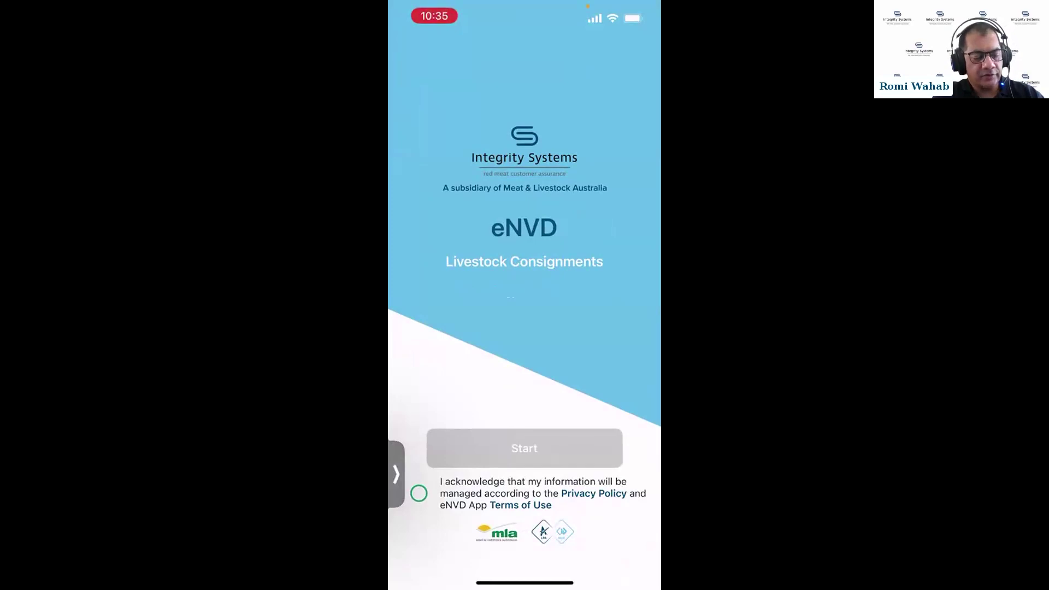
Accept the privacy acknowledgement and start signing in as a myMLA user via mla.com.au
{"action": "left_click", "coordinate": [419, 494]}
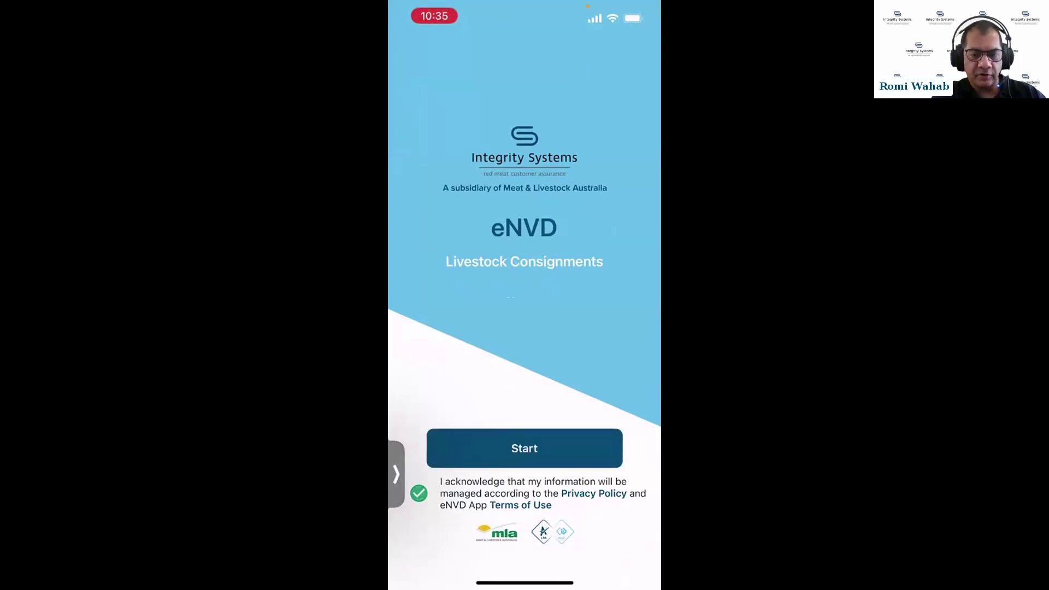
{"action": "left_click", "coordinate": [525, 449]}
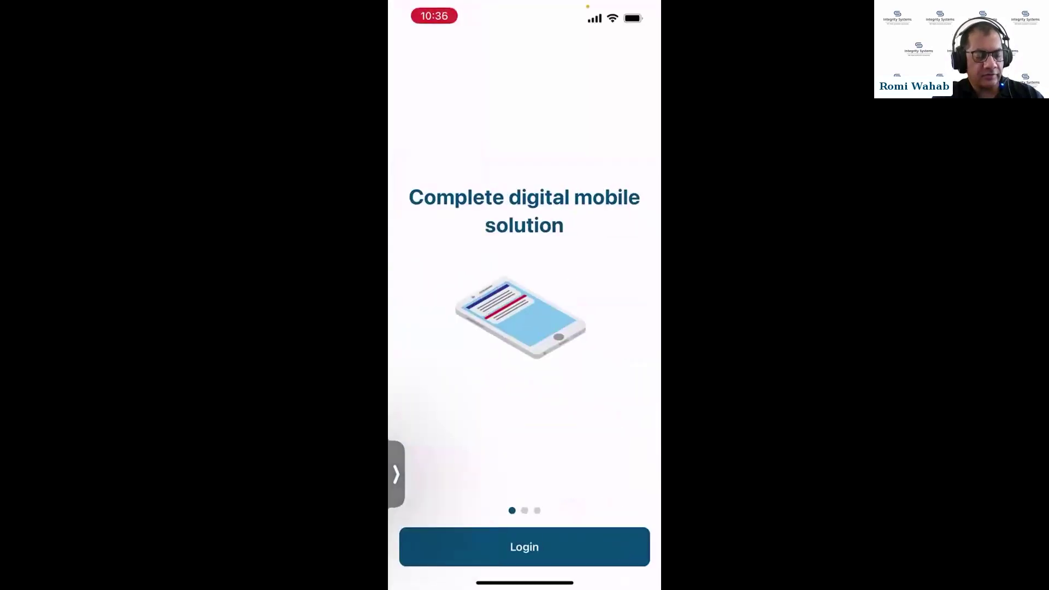
{"action": "left_click", "coordinate": [524, 547]}
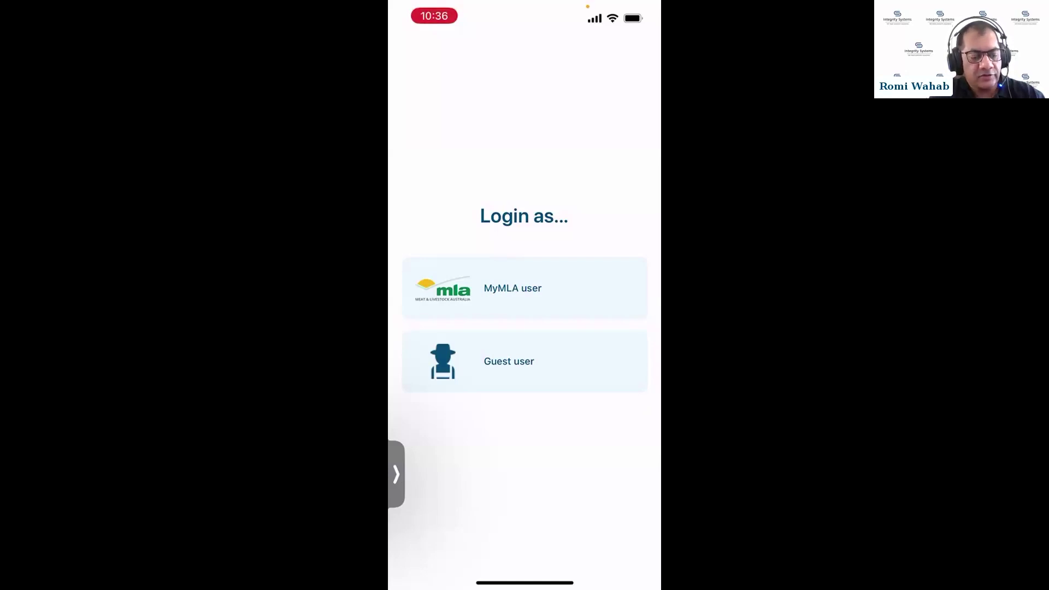
{"action": "left_click", "coordinate": [513, 288]}
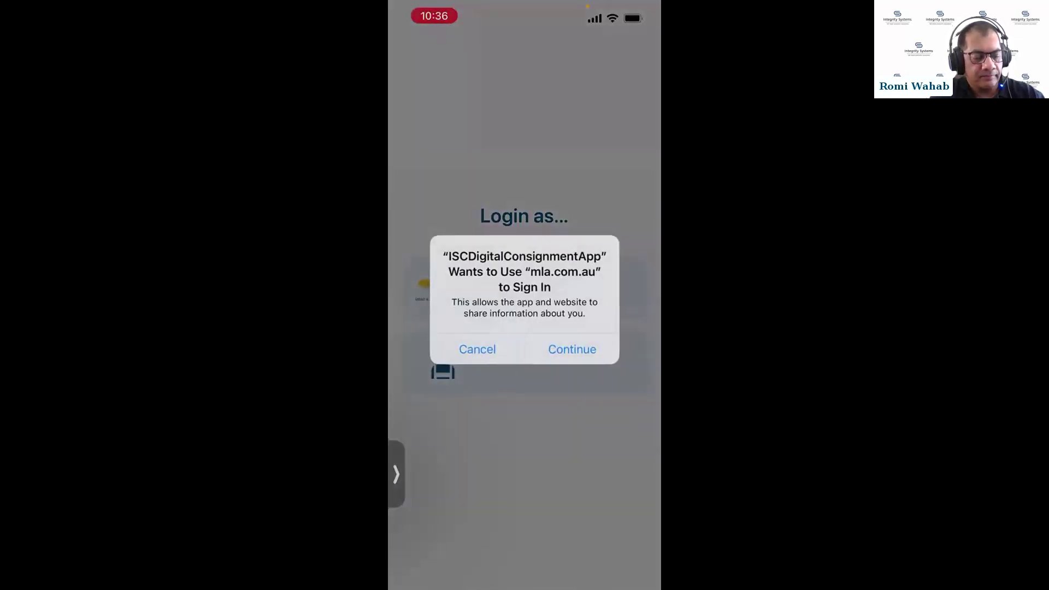
{"action": "left_click", "coordinate": [572, 349]}
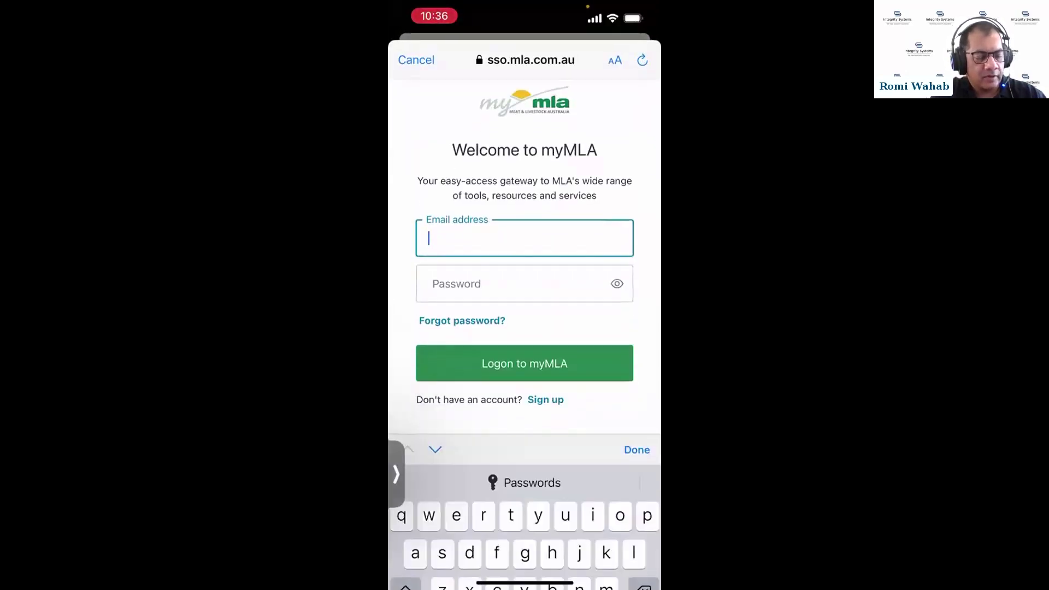
Autofill the myMLA login with the processor account's saved e-mail and password
{"action": "left_click", "coordinate": [521, 371]}
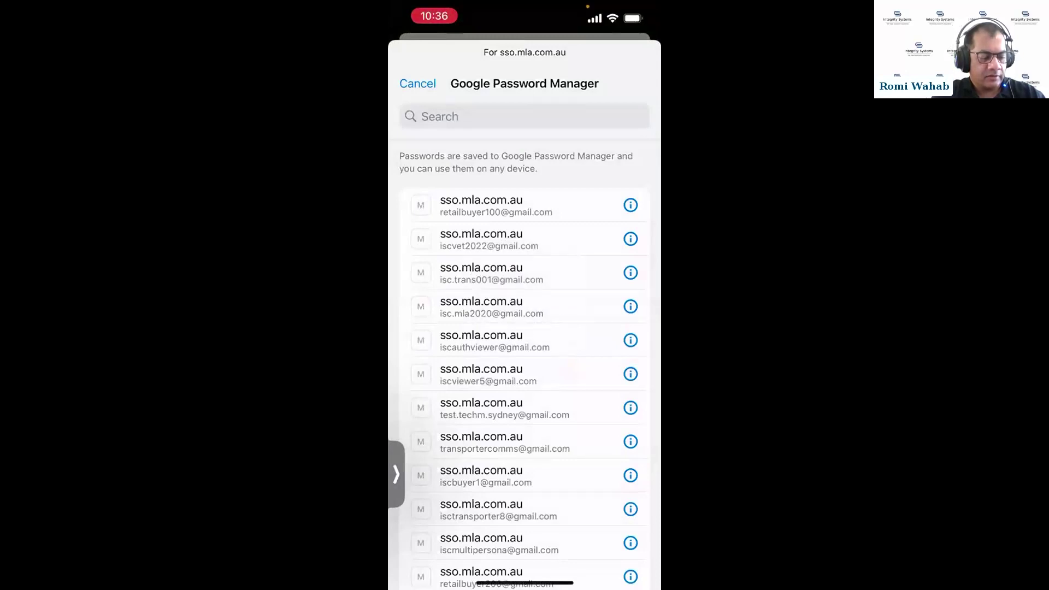
{"action": "scroll", "coordinate": [524, 361], "scroll_direction": "down", "scroll_amount": 3}
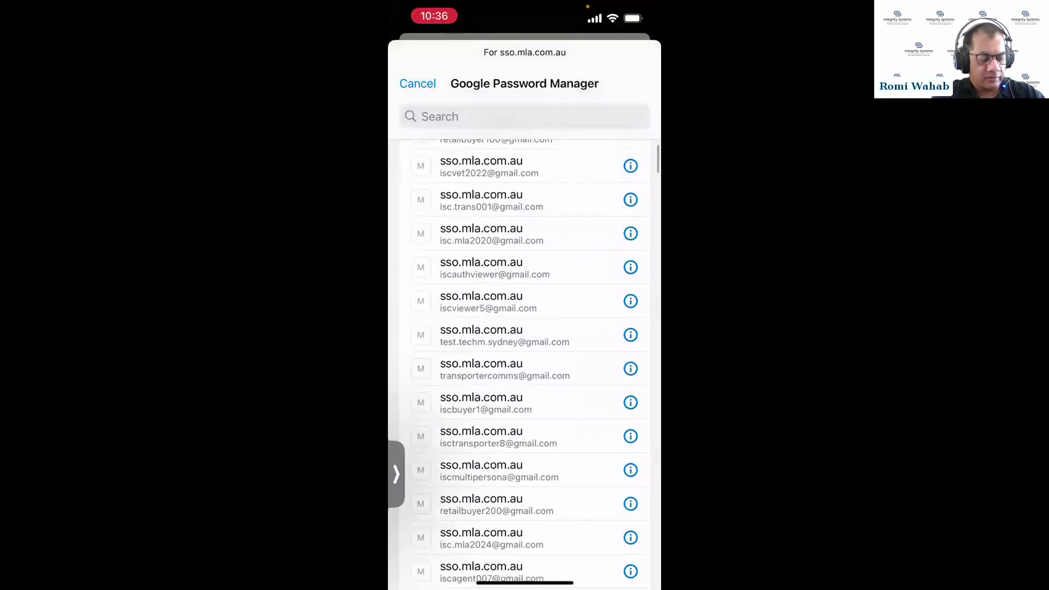
{"action": "scroll", "coordinate": [524, 360], "scroll_direction": "down", "scroll_amount": 3}
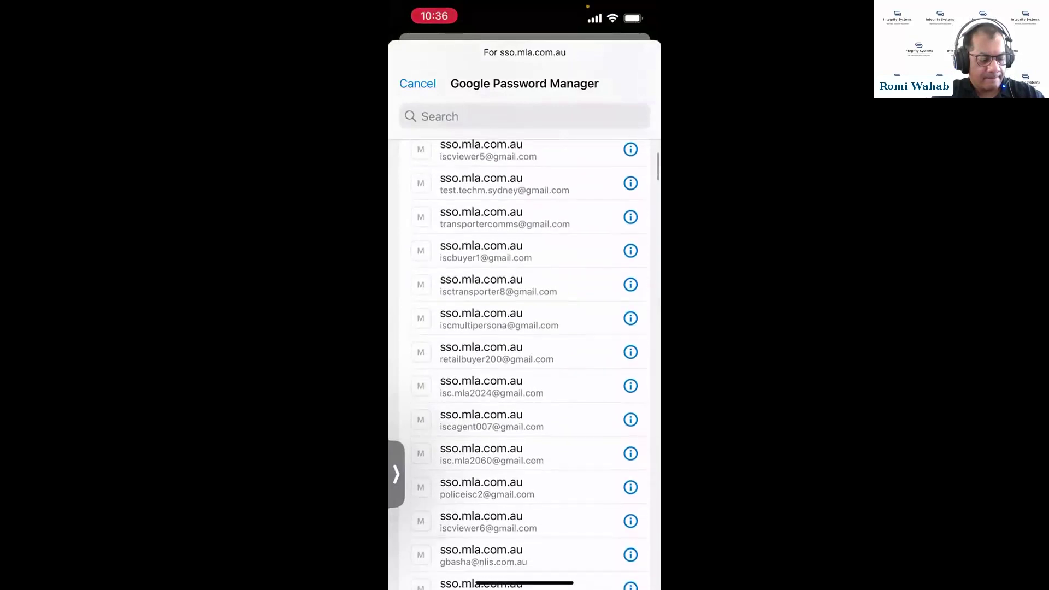
{"action": "scroll", "coordinate": [524, 361], "scroll_direction": "down", "scroll_amount": 3}
{"action": "scroll", "coordinate": [525, 360], "scroll_direction": "down", "scroll_amount": 5}
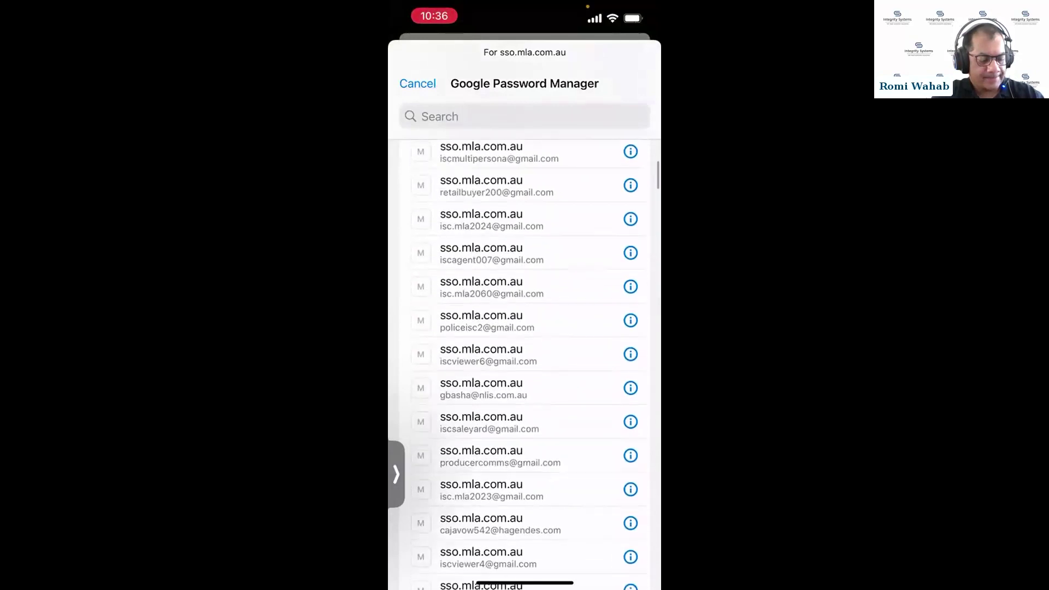
{"action": "scroll", "coordinate": [525, 361], "scroll_direction": "down", "scroll_amount": 4}
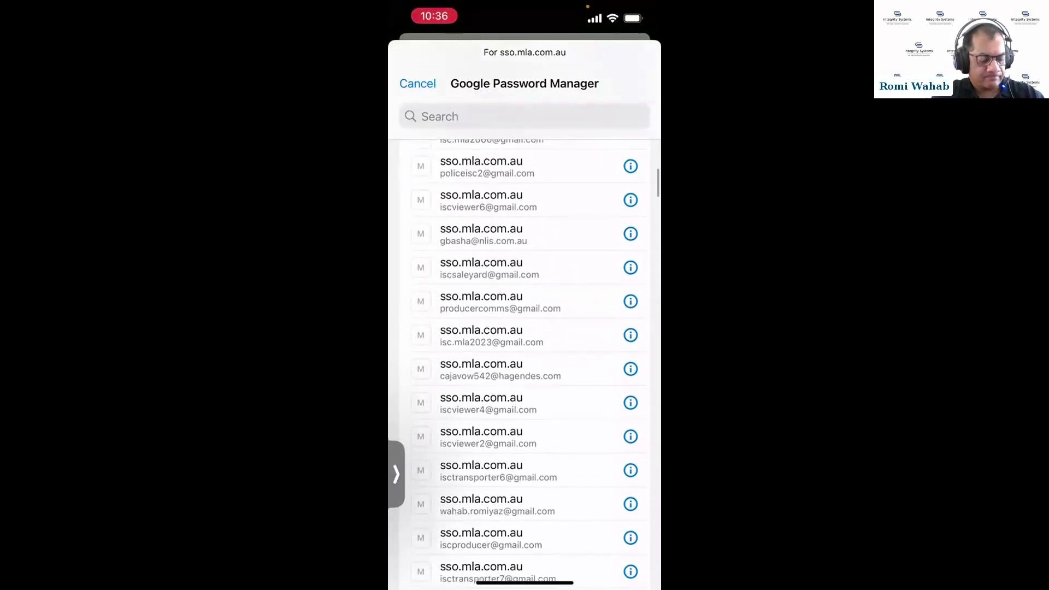
{"action": "scroll", "coordinate": [524, 361], "scroll_direction": "down", "scroll_amount": 7}
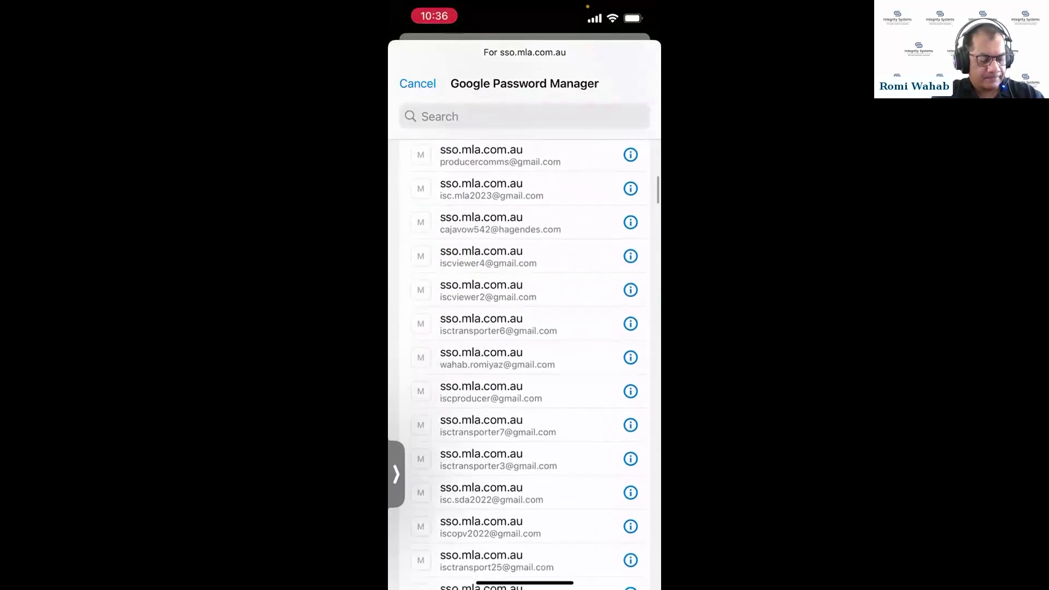
{"action": "scroll", "coordinate": [524, 361], "scroll_direction": "down", "scroll_amount": 7}
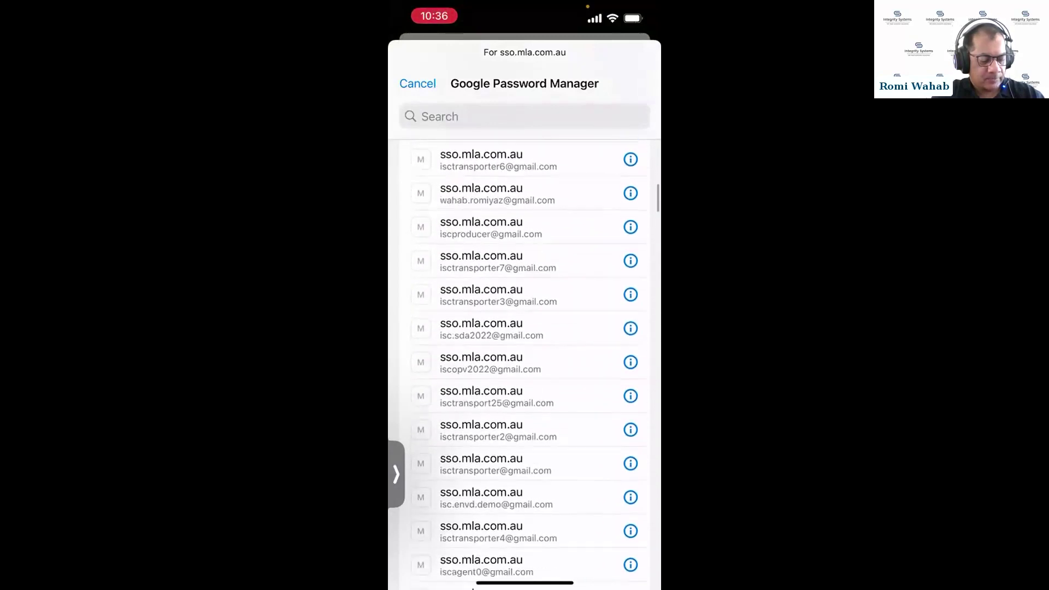
{"action": "scroll", "coordinate": [525, 361], "scroll_direction": "down", "scroll_amount": 2}
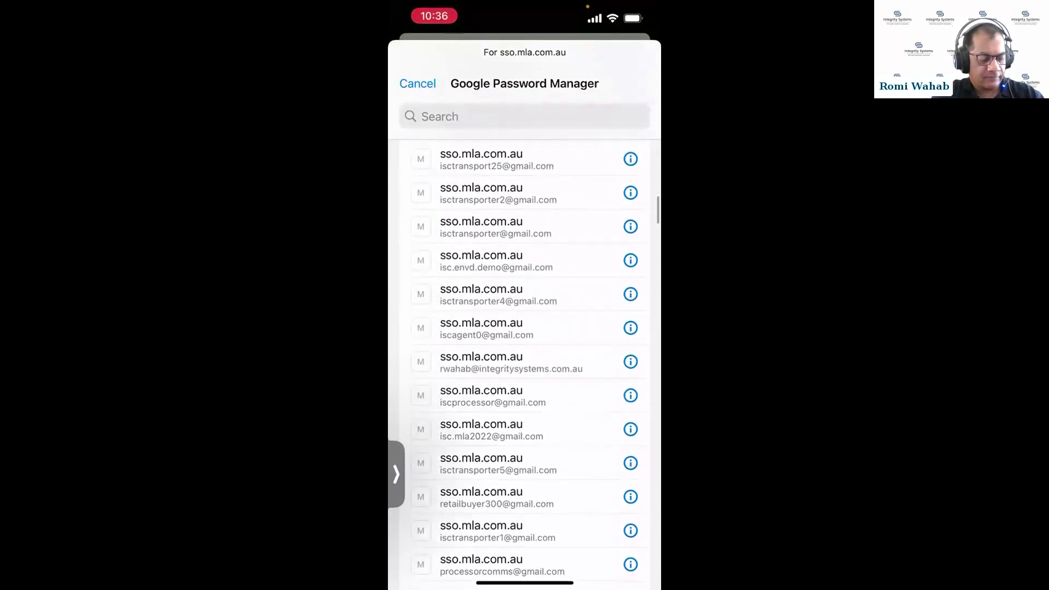
{"action": "left_click", "coordinate": [492, 372]}
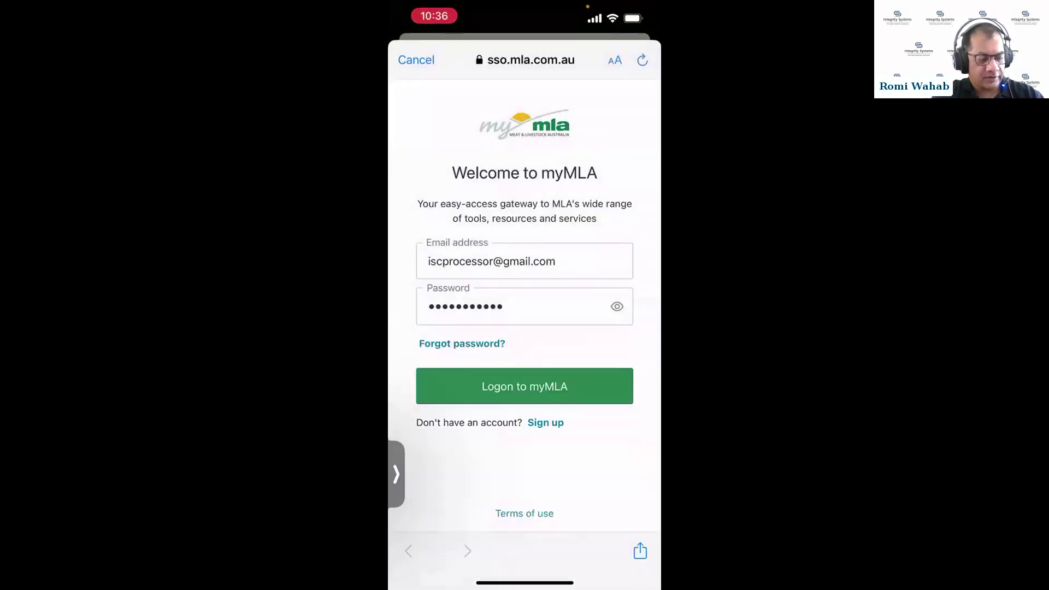
Log in, then swipe through the transporter, buyer and viewer account cards back to the processor
{"action": "left_click", "coordinate": [525, 386]}
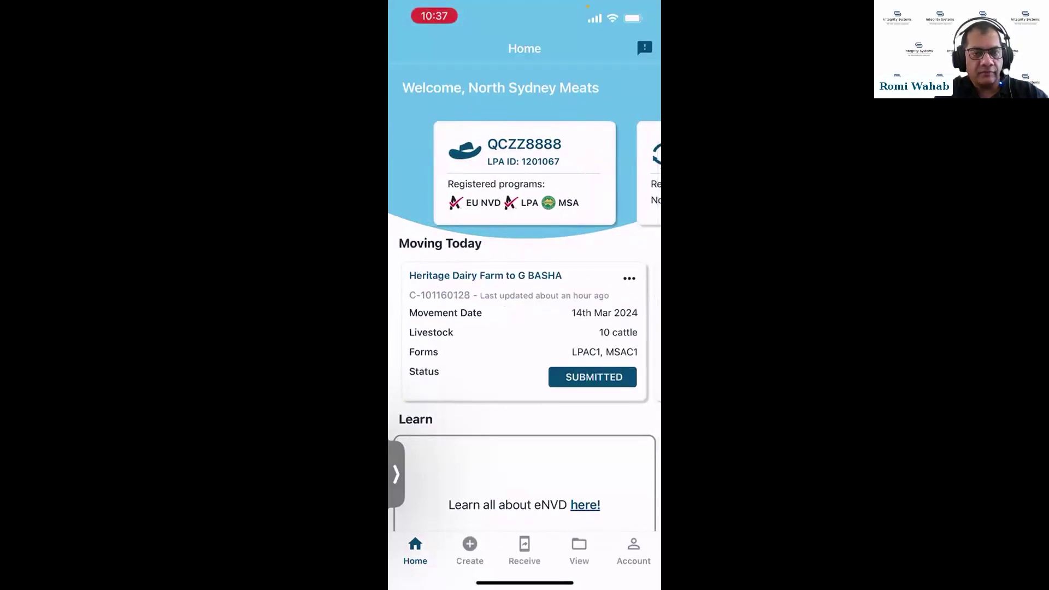
{"action": "left_click_drag", "start_coordinate": [579, 174], "coordinate": [464, 175]}
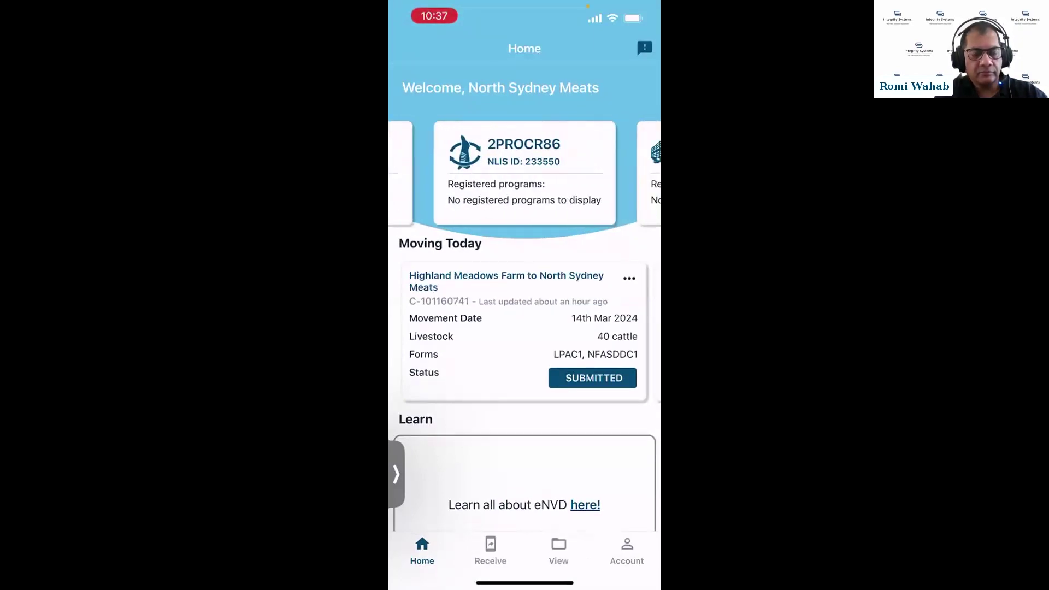
{"action": "left_click_drag", "start_coordinate": [580, 175], "coordinate": [465, 175]}
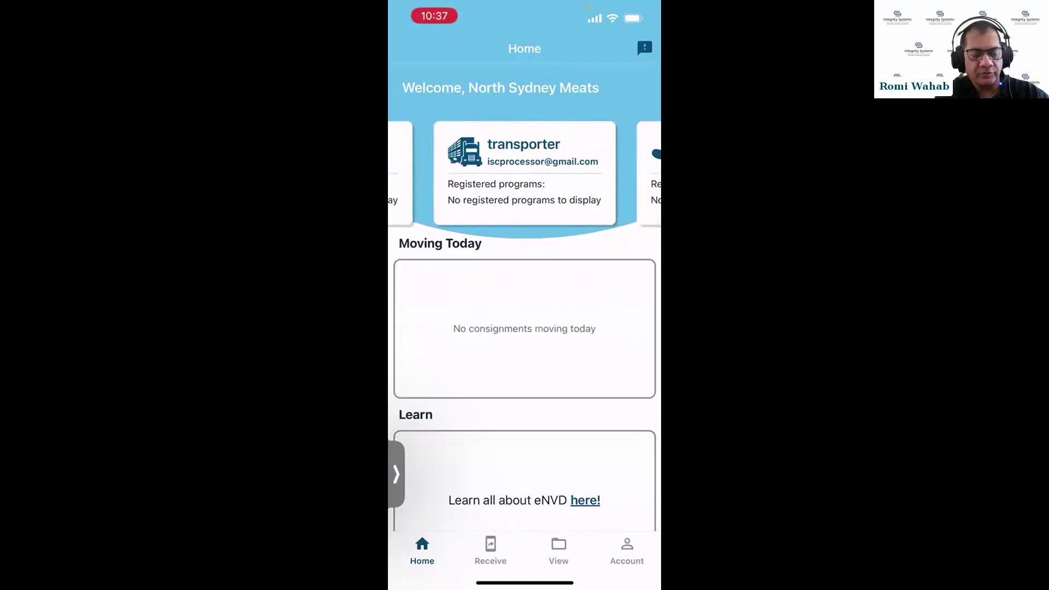
{"action": "left_click_drag", "start_coordinate": [579, 175], "coordinate": [465, 175]}
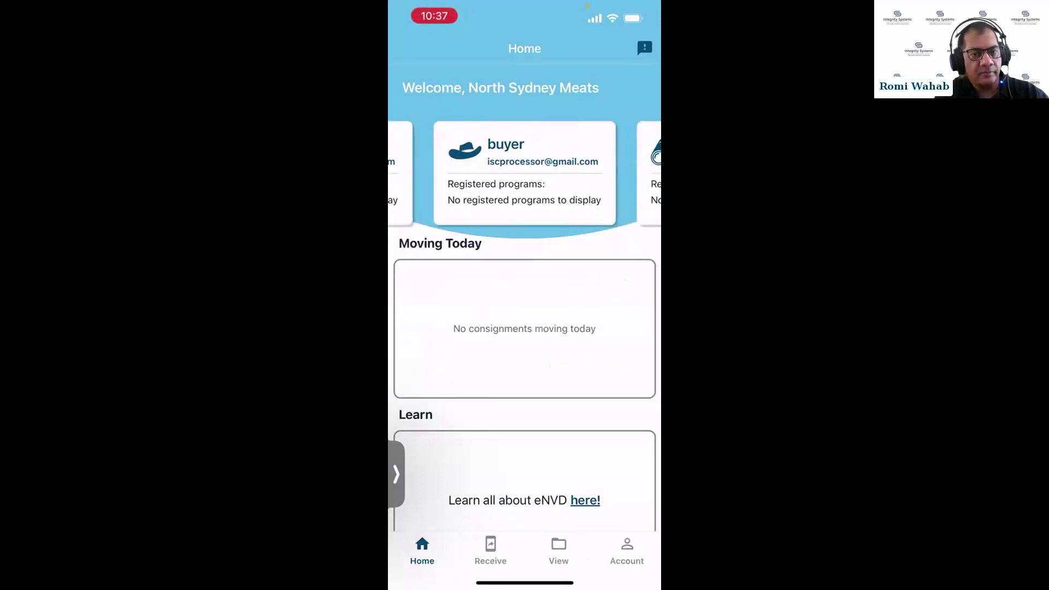
{"action": "mouse_move", "coordinate": [579, 175]}
{"action": "left_mouse_down"}
{"action": "mouse_move", "coordinate": [465, 175]}
{"action": "mouse_move", "coordinate": [579, 175]}
{"action": "left_mouse_up"}
{"action": "left_click_drag", "start_coordinate": [465, 175], "coordinate": [580, 175]}
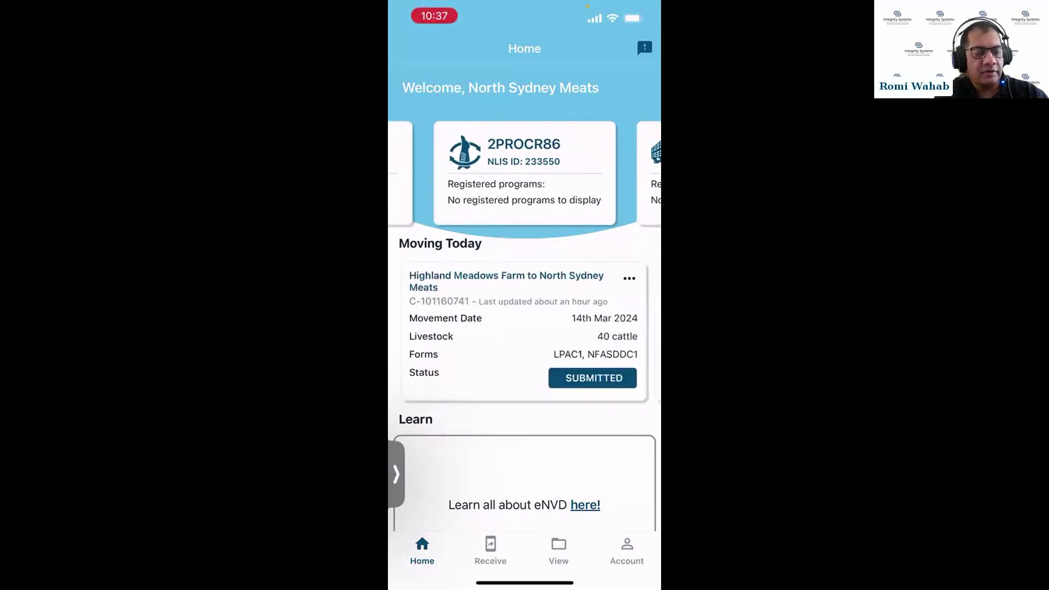
{"action": "left_click_drag", "start_coordinate": [580, 328], "coordinate": [464, 328]}
{"action": "left_click_drag", "start_coordinate": [579, 328], "coordinate": [437, 328]}
{"action": "mouse_move", "coordinate": [579, 328]}
{"action": "left_mouse_down"}
{"action": "mouse_move", "coordinate": [475, 328]}
{"action": "mouse_move", "coordinate": [579, 328]}
{"action": "left_mouse_up"}
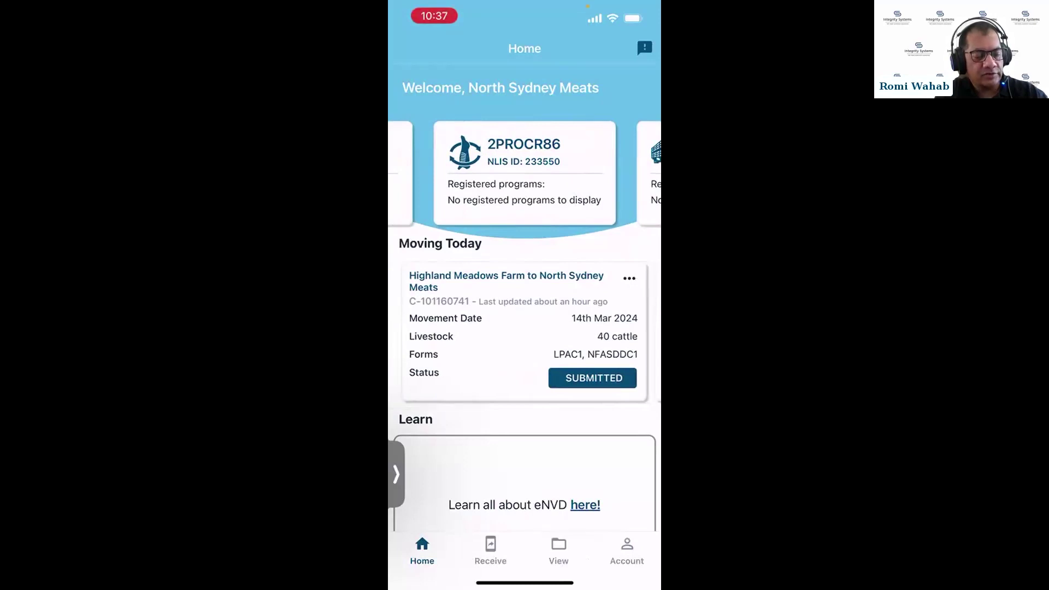
Open the Heritage Dairy Farm to North Sydney Meats consignment and scroll through its summary
{"action": "left_click", "coordinate": [559, 550]}
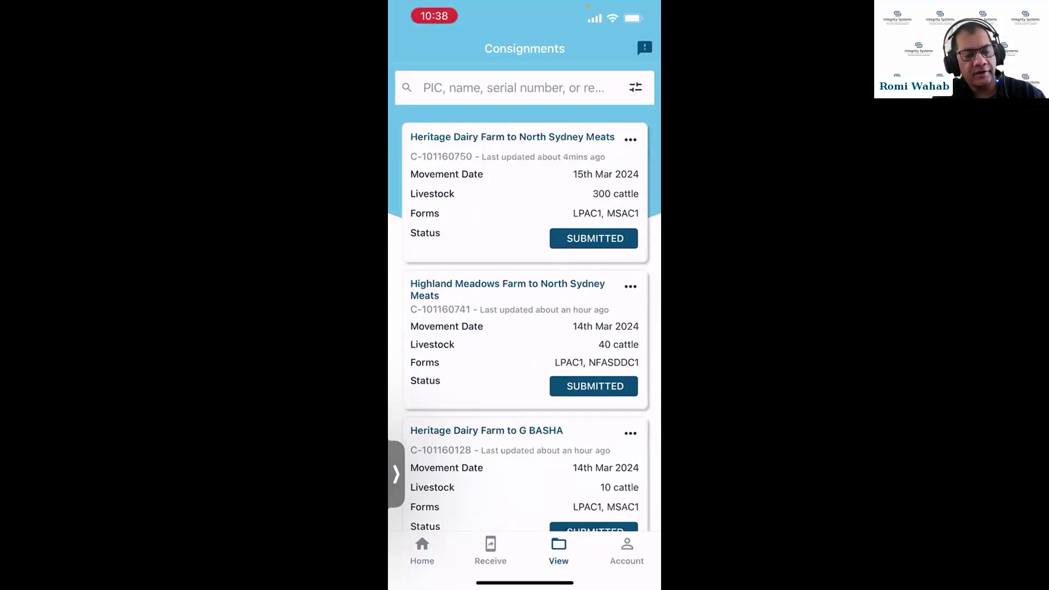
{"action": "left_click", "coordinate": [525, 191]}
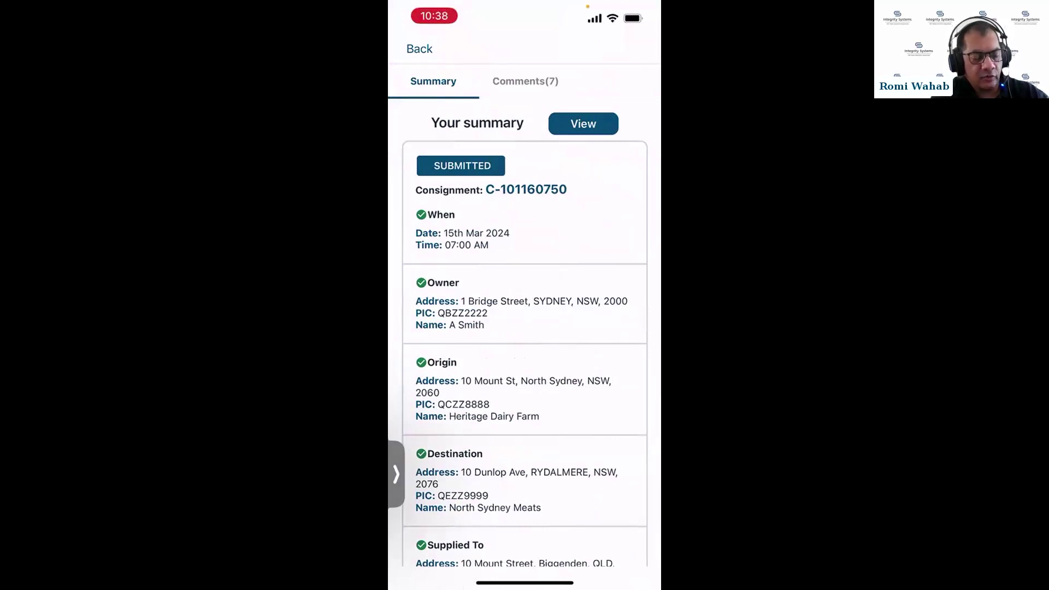
{"action": "scroll", "coordinate": [525, 328], "scroll_direction": "down", "scroll_amount": 2}
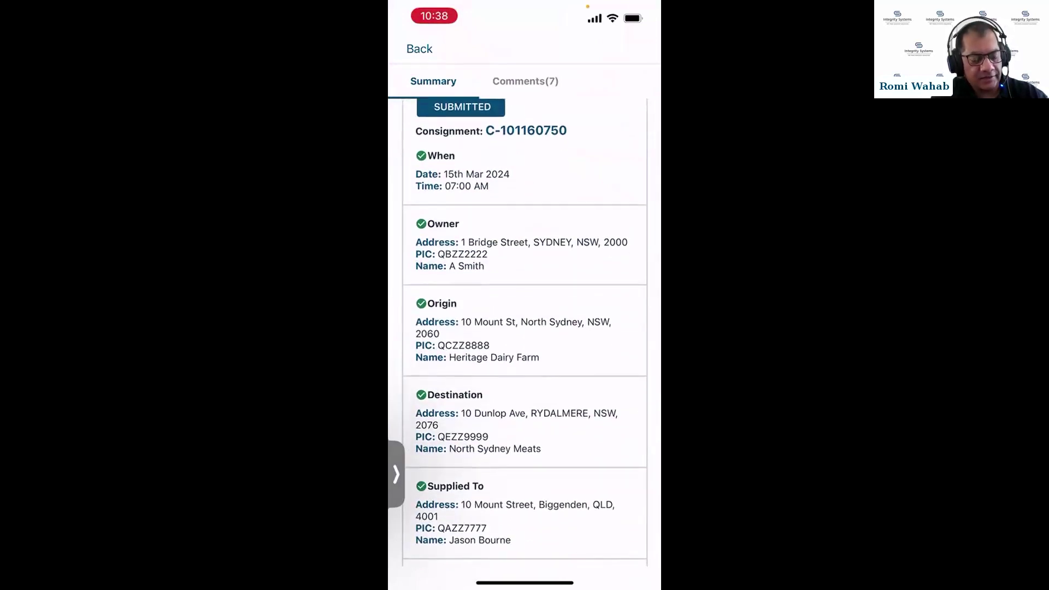
{"action": "scroll", "coordinate": [524, 328], "scroll_direction": "down", "scroll_amount": 4}
{"action": "scroll", "coordinate": [524, 328], "scroll_direction": "down", "scroll_amount": 2}
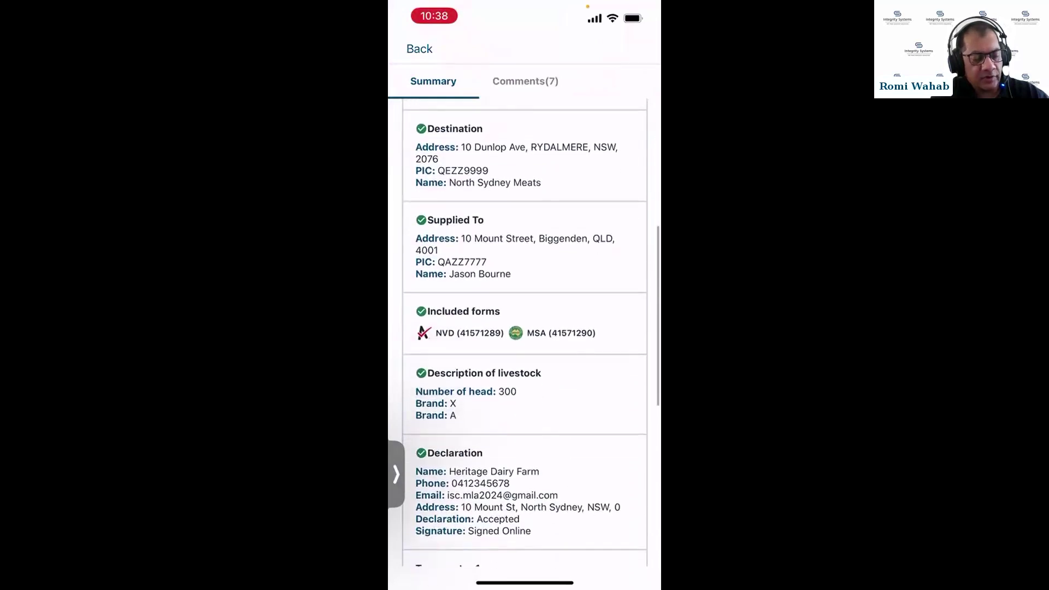
{"action": "scroll", "coordinate": [524, 328], "scroll_direction": "down", "scroll_amount": 1}
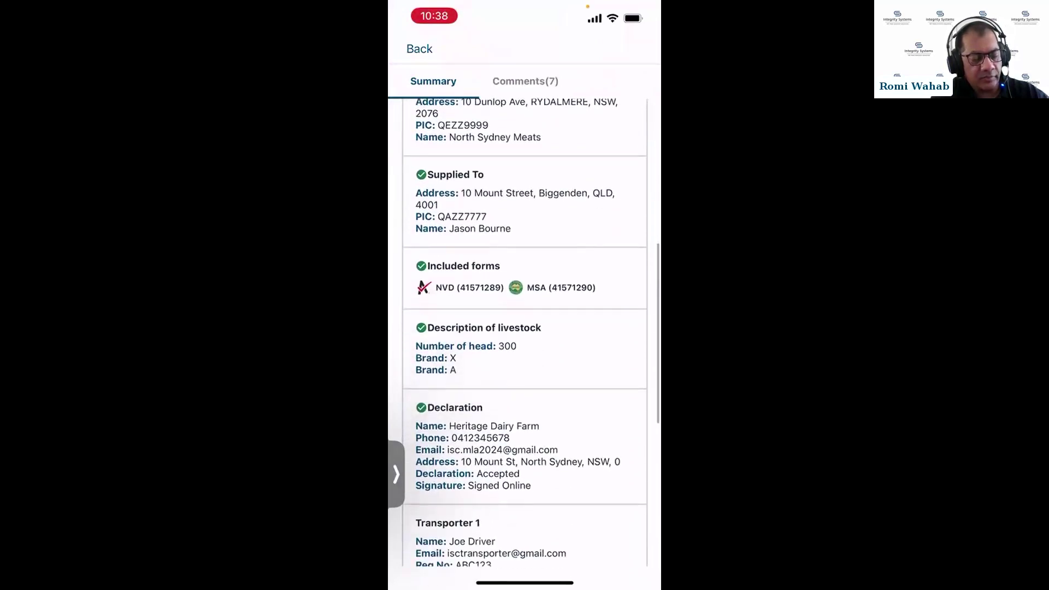
{"action": "scroll", "coordinate": [524, 328], "scroll_direction": "down", "scroll_amount": 4}
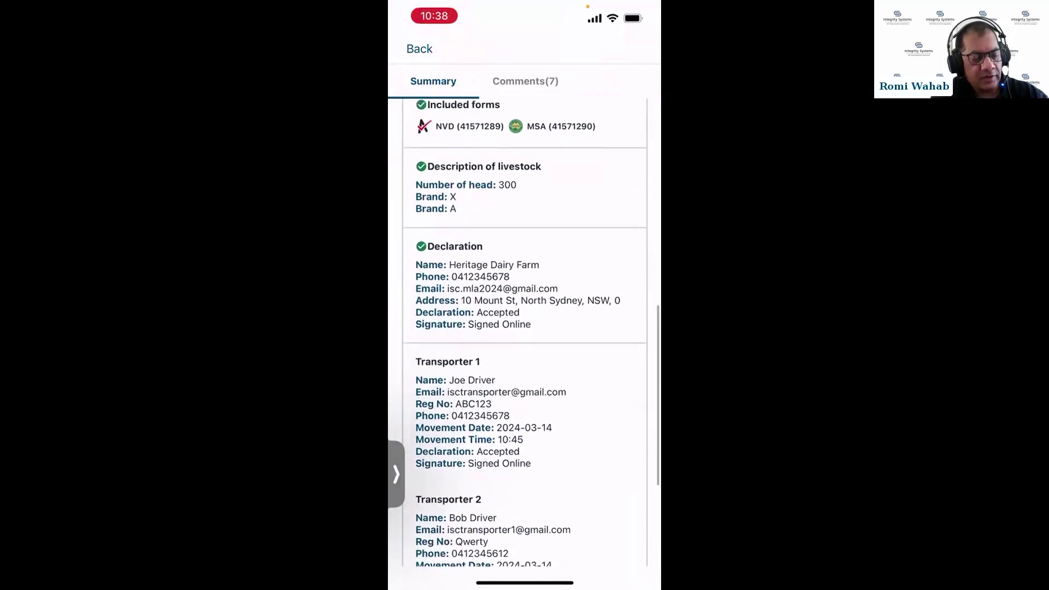
{"action": "scroll", "coordinate": [524, 328], "scroll_direction": "down", "scroll_amount": 1}
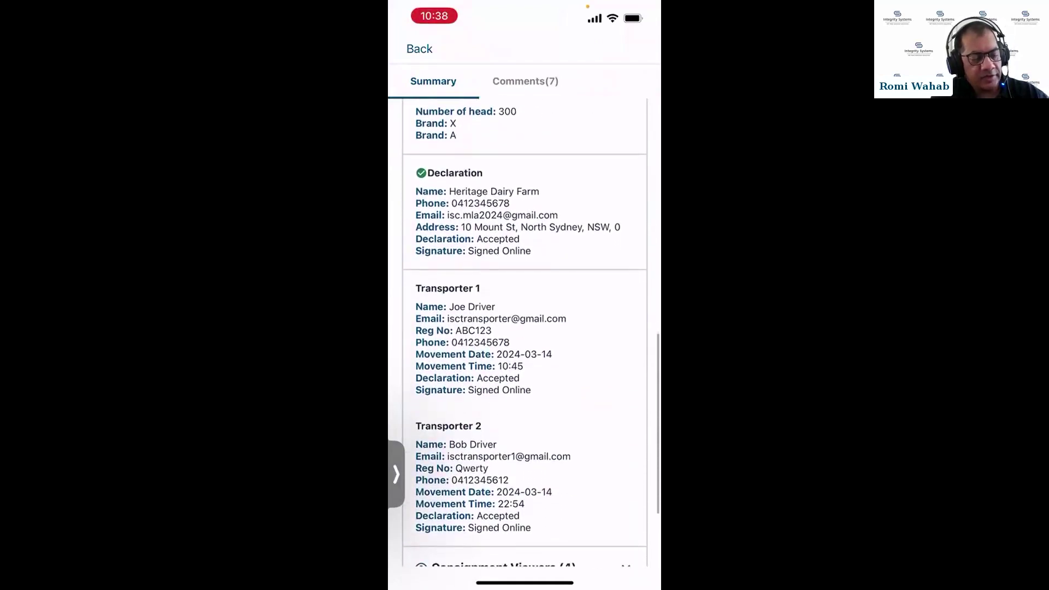
{"action": "scroll", "coordinate": [525, 328], "scroll_direction": "down", "scroll_amount": 1}
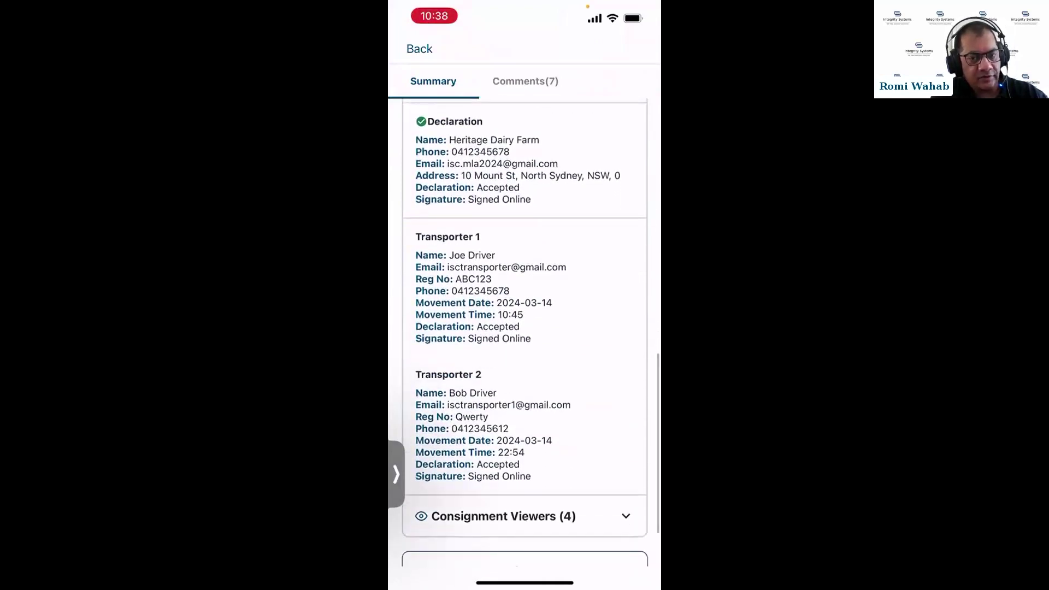
{"action": "scroll", "coordinate": [525, 328], "scroll_direction": "down", "scroll_amount": 2}
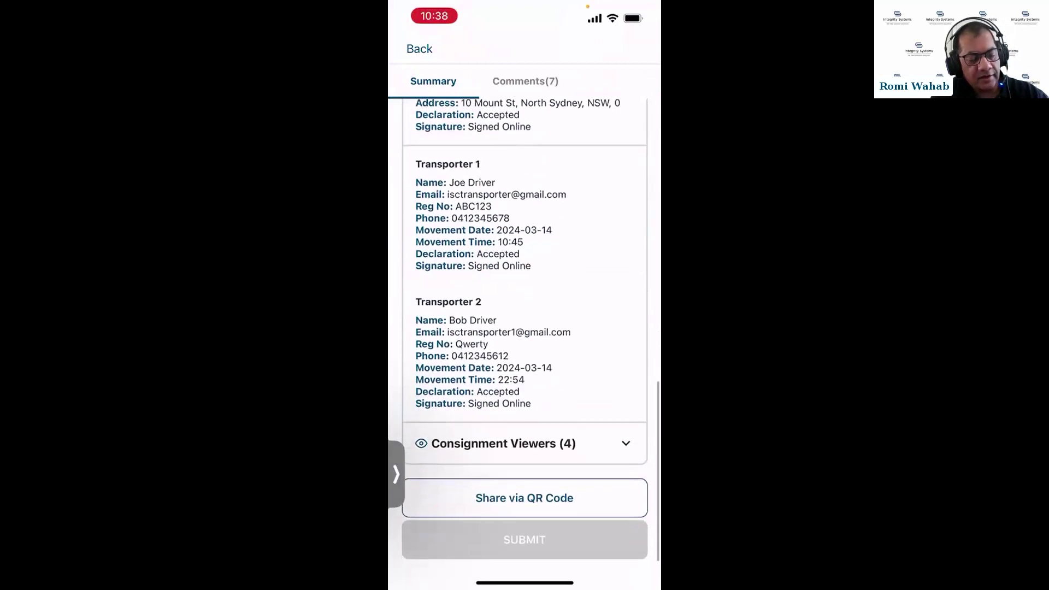
Expand and collapse the four Consignment Viewers, then return to the top of the summary
{"action": "left_click", "coordinate": [524, 443]}
{"action": "scroll", "coordinate": [525, 328], "scroll_direction": "down", "scroll_amount": 2}
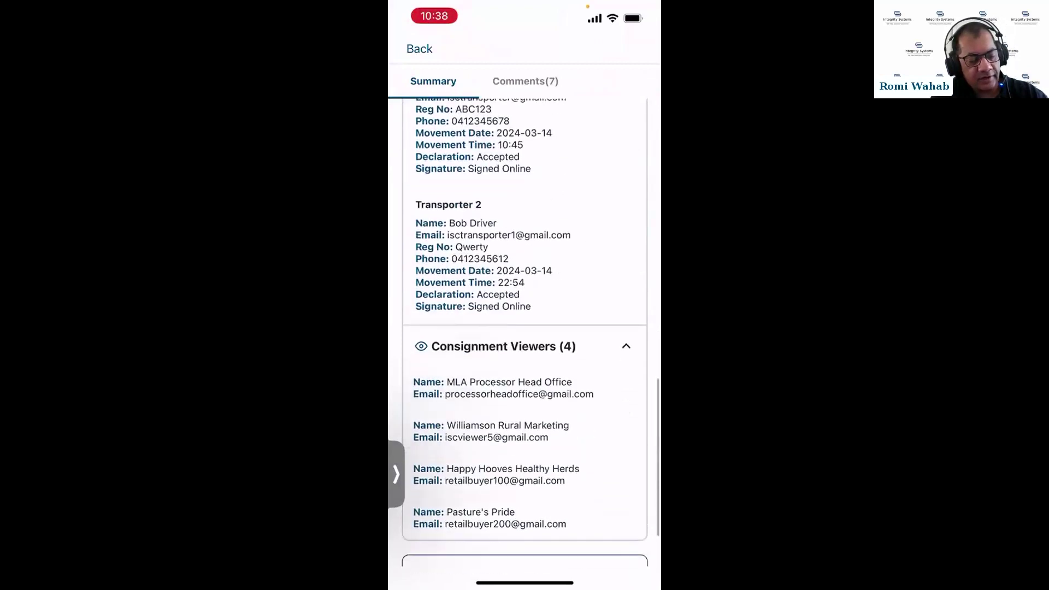
{"action": "scroll", "coordinate": [525, 327], "scroll_direction": "down", "scroll_amount": 2}
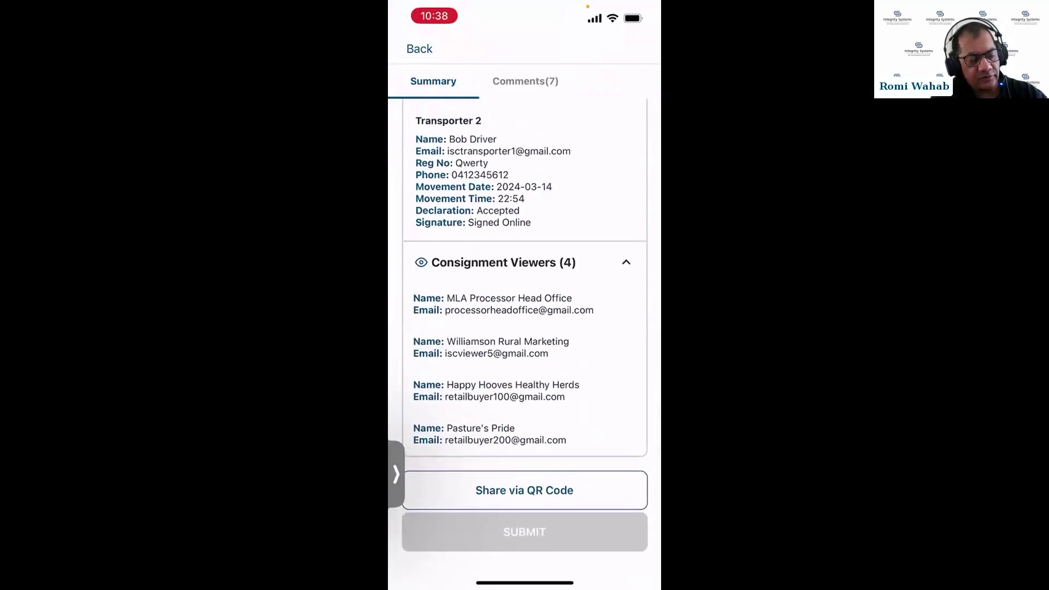
{"action": "left_click", "coordinate": [626, 262]}
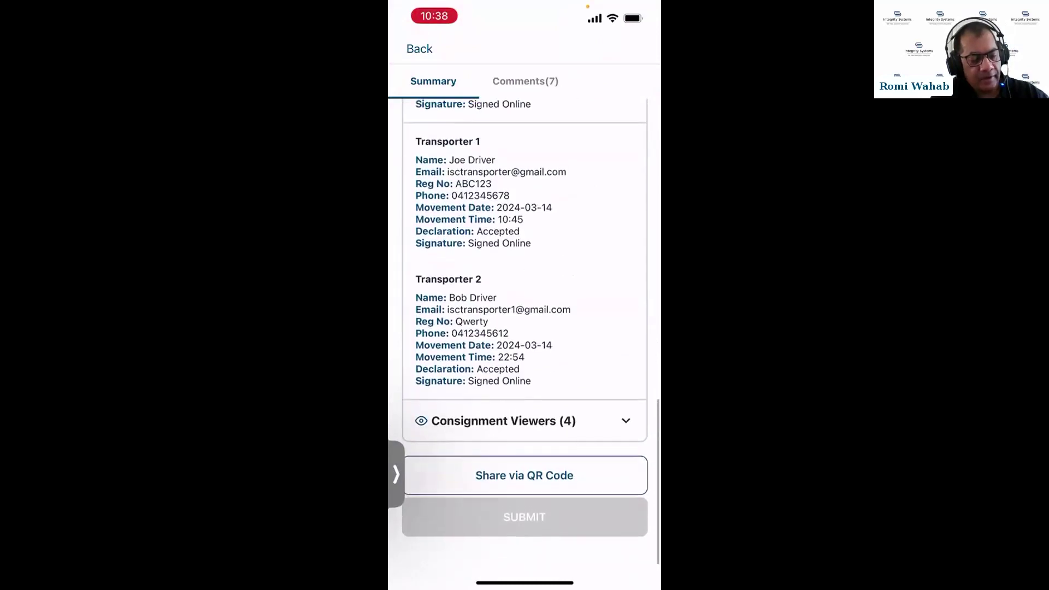
{"action": "scroll", "coordinate": [524, 328], "scroll_direction": "up", "scroll_amount": 5}
{"action": "scroll", "coordinate": [525, 328], "scroll_direction": "up", "scroll_amount": 6}
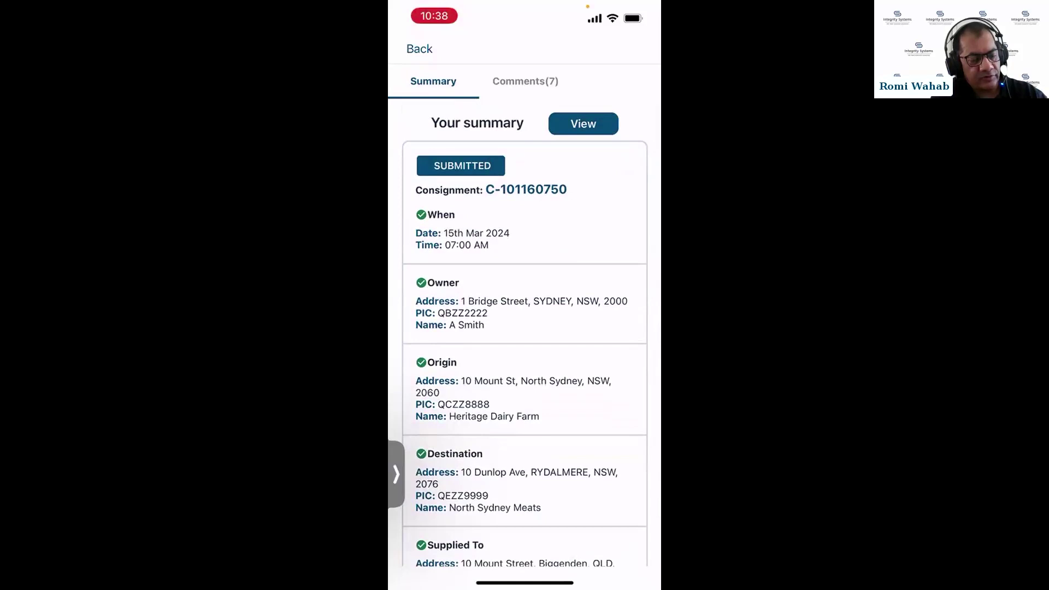
Open the consignment form and page through destination details and movement information
{"action": "left_click", "coordinate": [583, 123]}
{"action": "scroll", "coordinate": [525, 328], "scroll_direction": "down", "scroll_amount": 10}
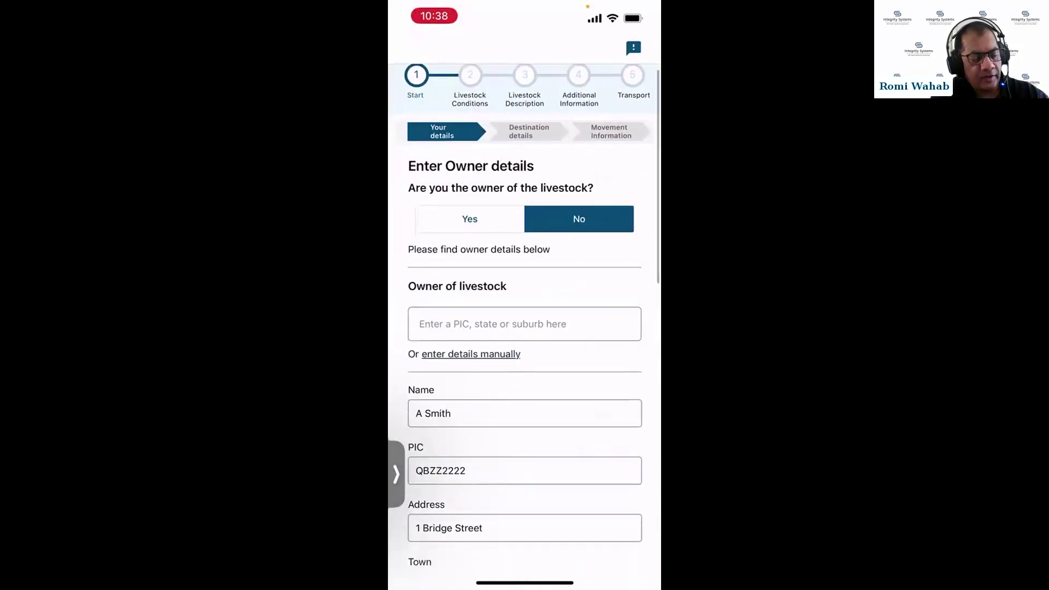
{"action": "scroll", "coordinate": [525, 328], "scroll_direction": "down", "scroll_amount": 5}
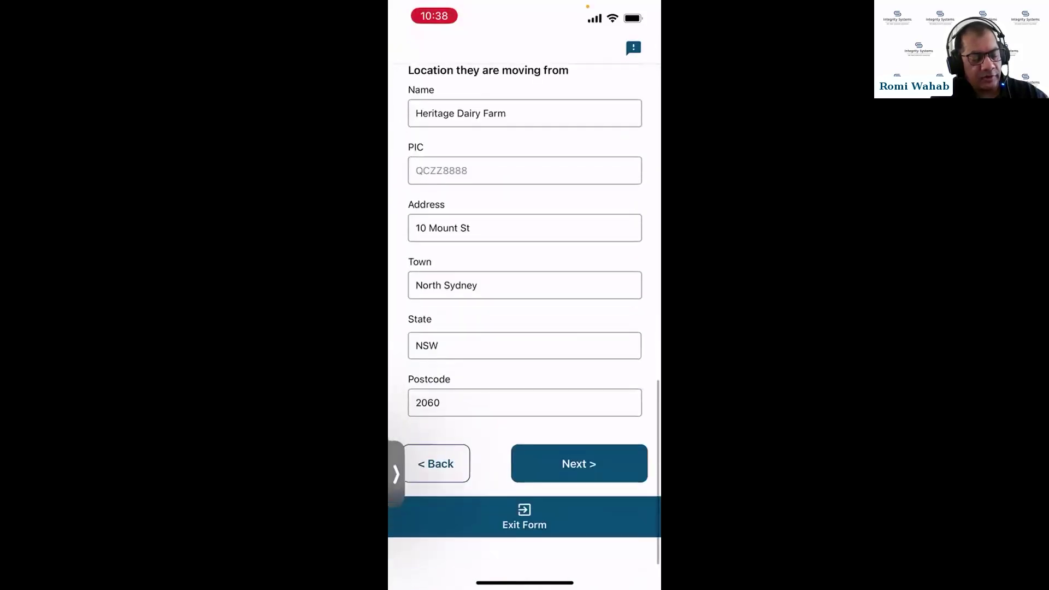
{"action": "left_click", "coordinate": [575, 493]}
{"action": "scroll", "coordinate": [525, 328], "scroll_direction": "down", "scroll_amount": 10}
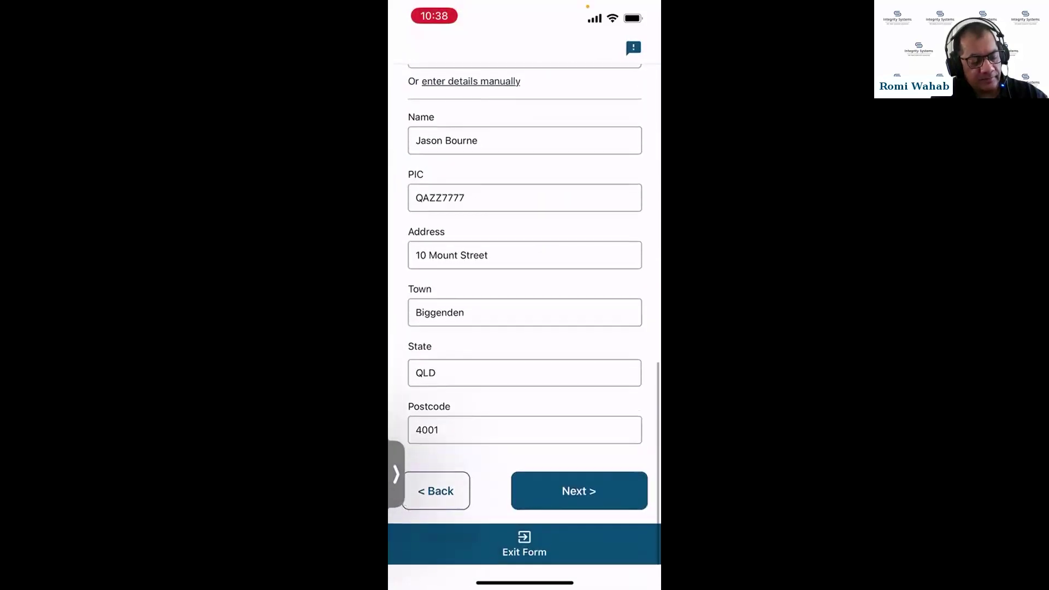
{"action": "left_click", "coordinate": [579, 491]}
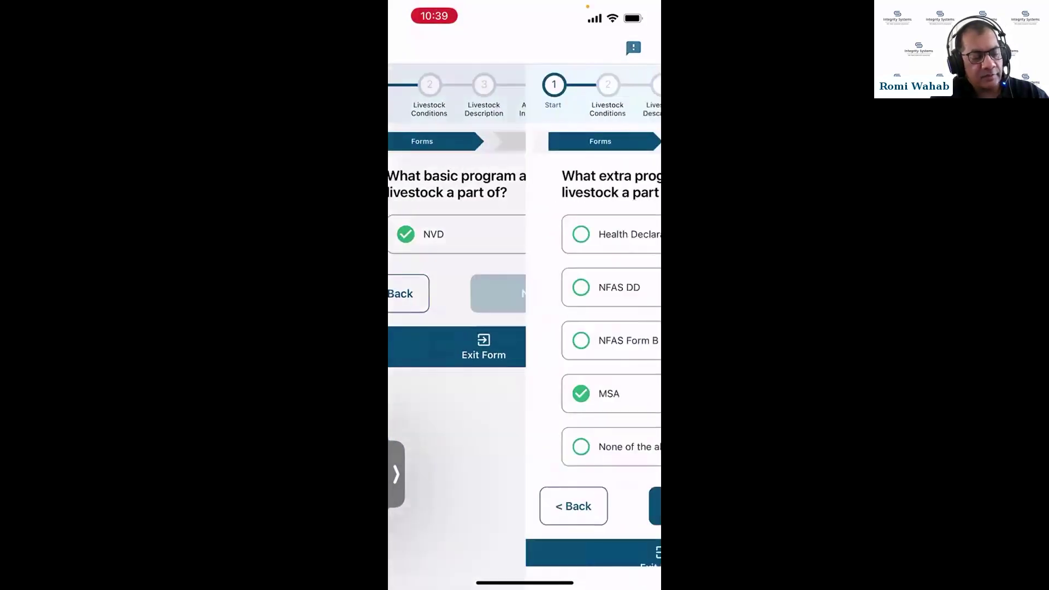
{"action": "left_click", "coordinate": [579, 506]}
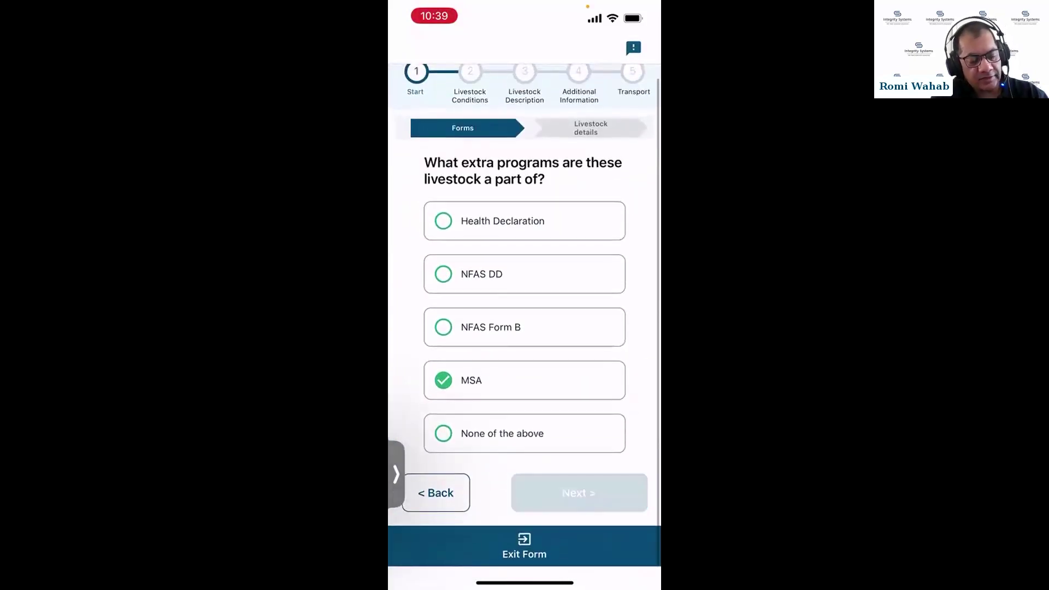
Review livestock conditions and the Final Declaration, then exit the form to the summary
{"action": "scroll", "coordinate": [524, 327], "scroll_direction": "down", "scroll_amount": 10}
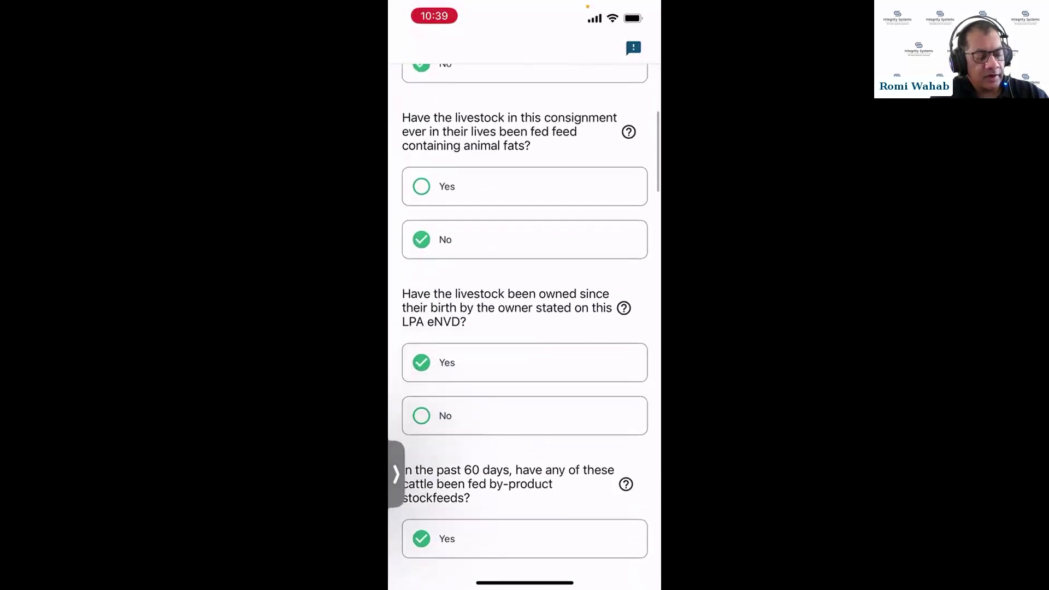
{"action": "scroll", "coordinate": [525, 328], "scroll_direction": "down", "scroll_amount": 10}
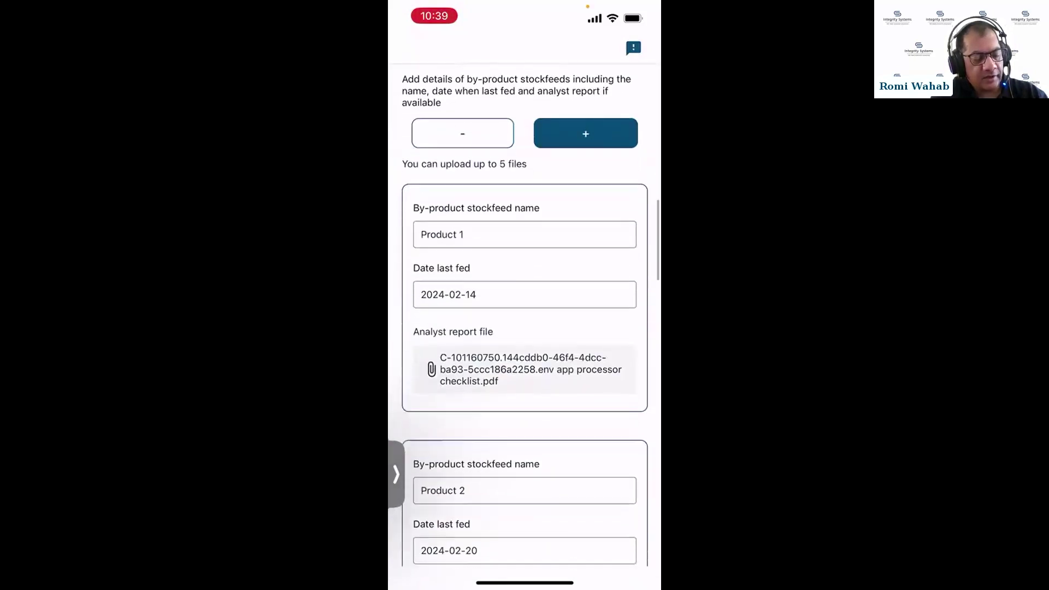
{"action": "scroll", "coordinate": [525, 328], "scroll_direction": "down", "scroll_amount": 3}
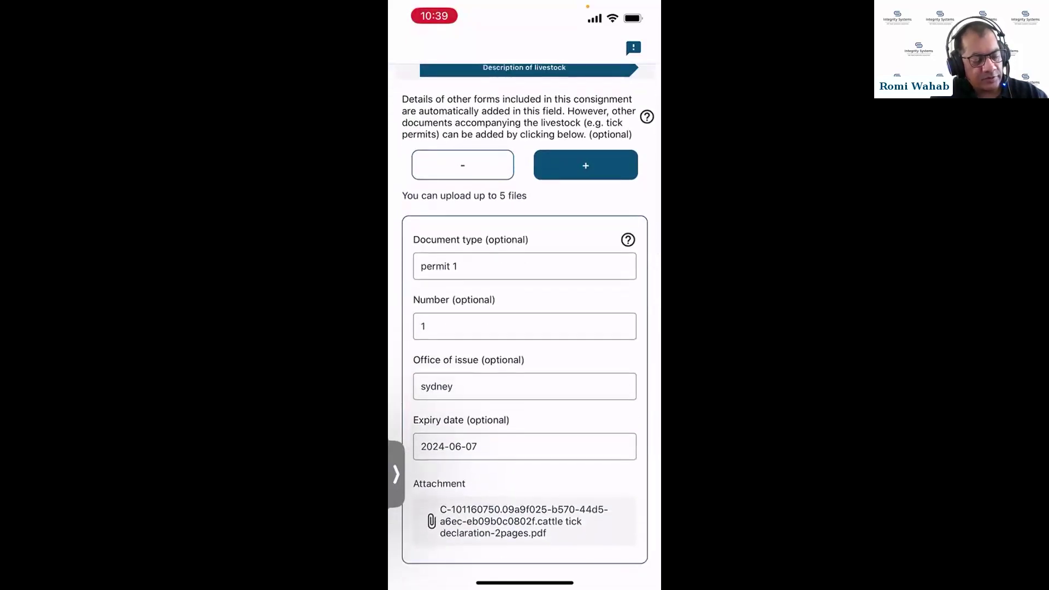
{"action": "scroll", "coordinate": [524, 328], "scroll_direction": "down", "scroll_amount": 7}
{"action": "scroll", "coordinate": [524, 328], "scroll_direction": "down", "scroll_amount": 10}
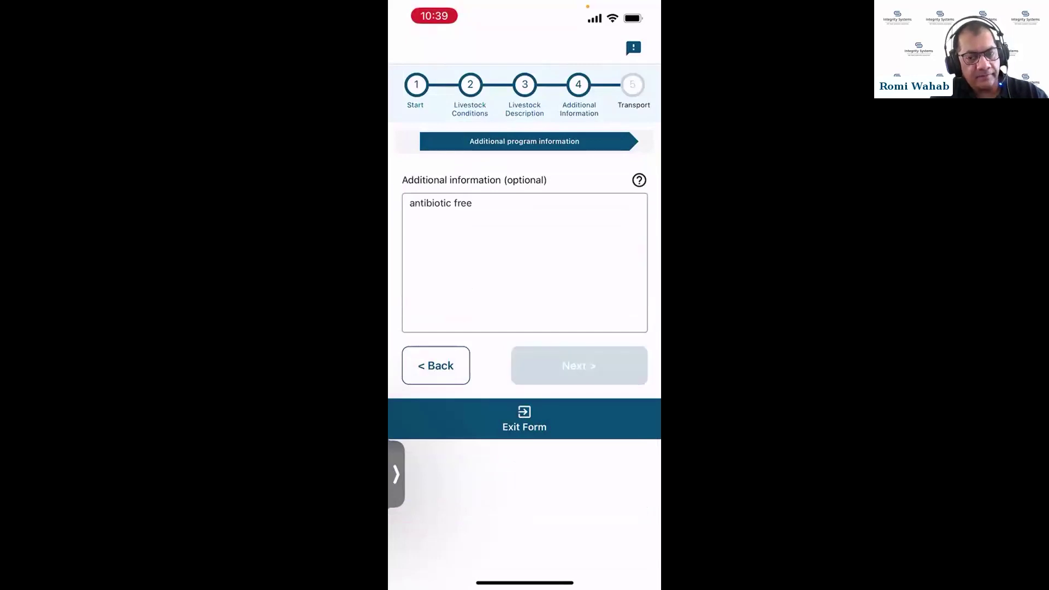
{"action": "scroll", "coordinate": [525, 328], "scroll_direction": "down", "scroll_amount": 15}
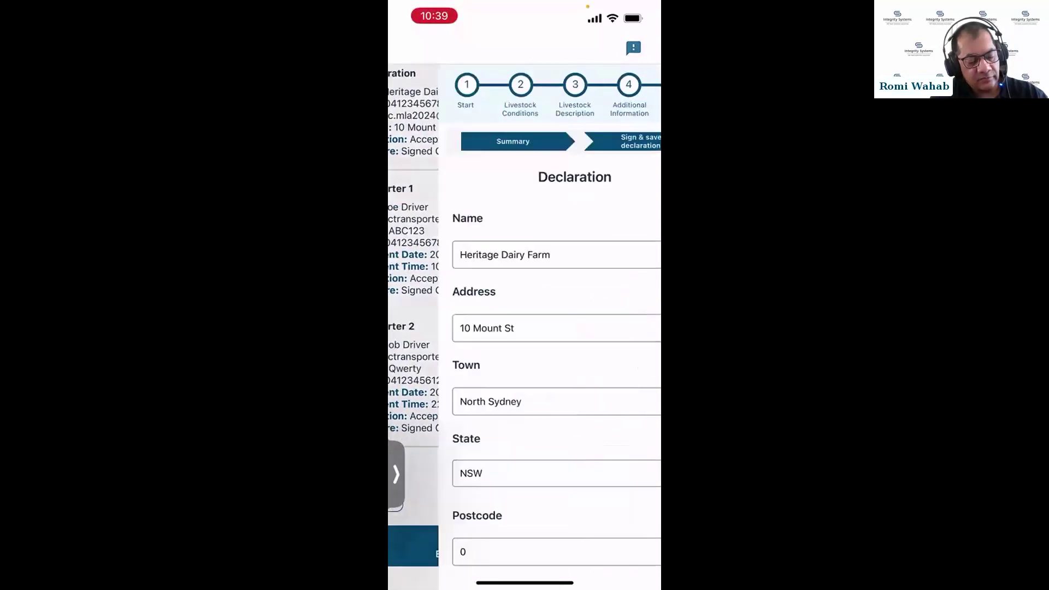
{"action": "scroll", "coordinate": [525, 328], "scroll_direction": "down", "scroll_amount": 10}
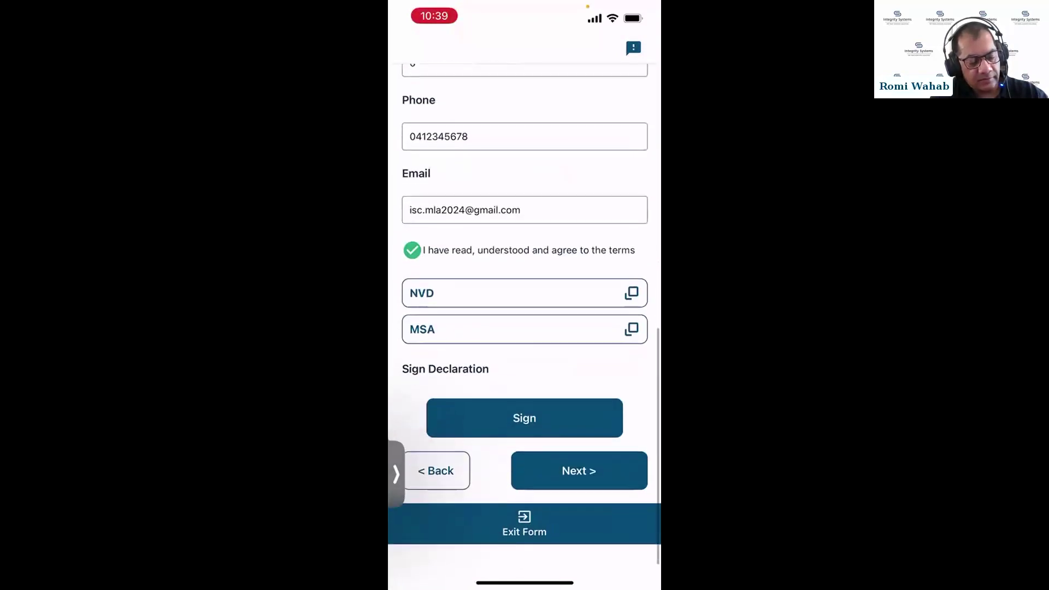
{"action": "left_click", "coordinate": [580, 493]}
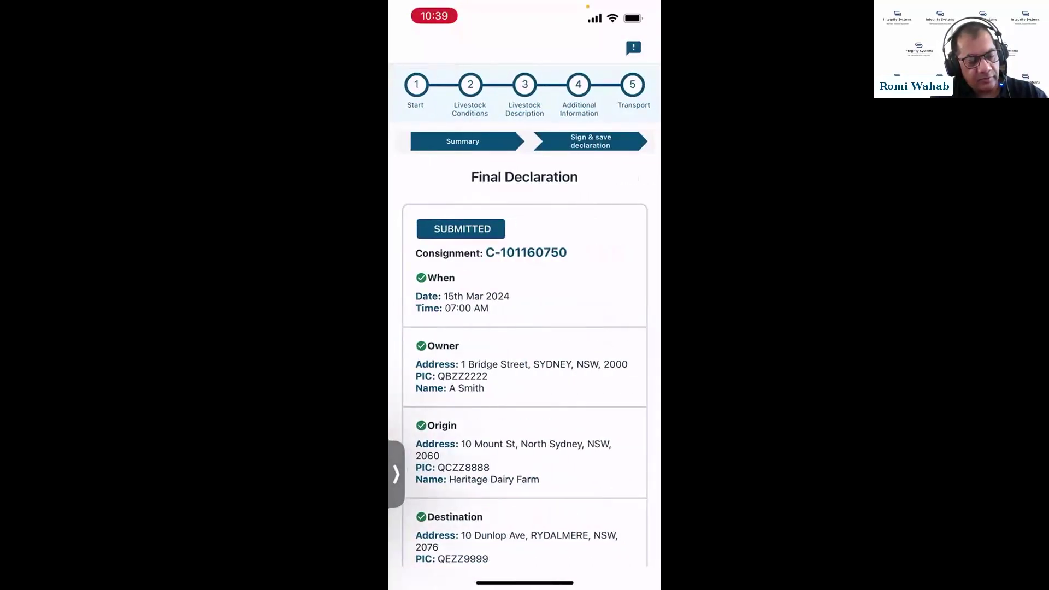
{"action": "scroll", "coordinate": [524, 328], "scroll_direction": "down", "scroll_amount": 8}
{"action": "scroll", "coordinate": [524, 328], "scroll_direction": "down", "scroll_amount": 5}
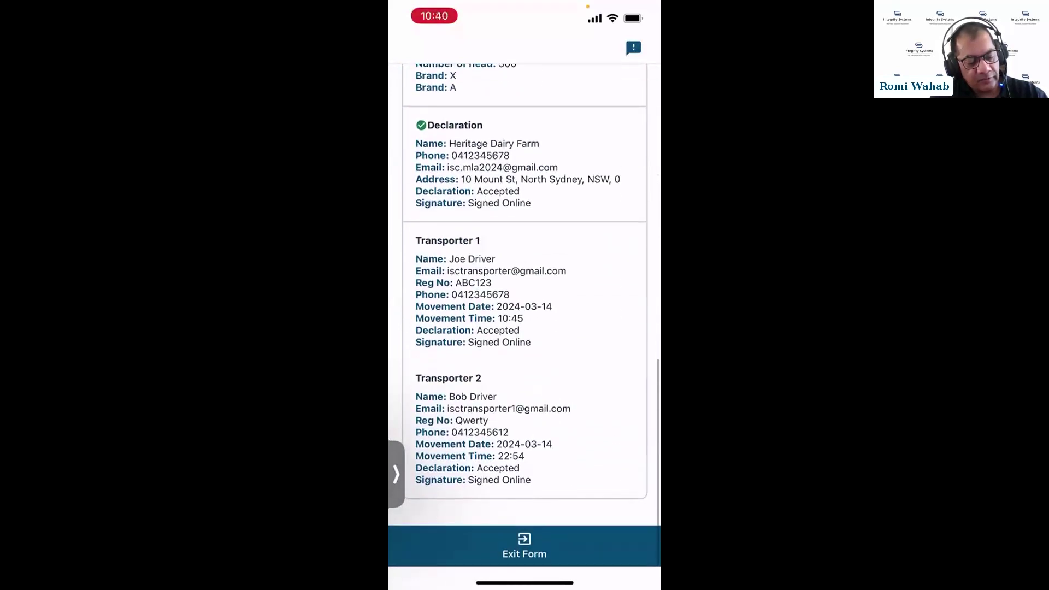
{"action": "left_click", "coordinate": [525, 543]}
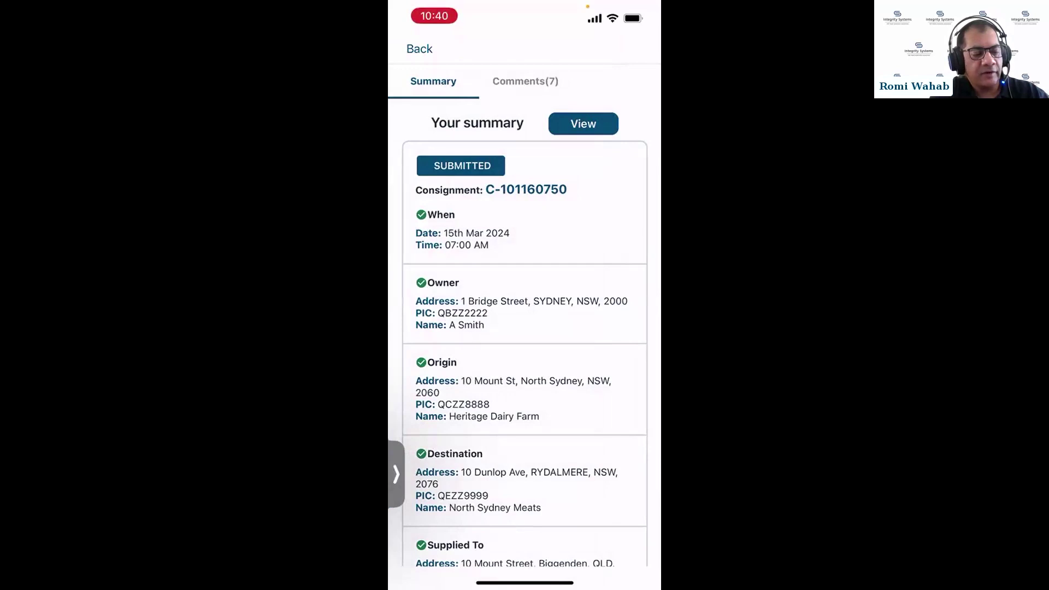
Open the Comments (7) tab of consignment C-101160750 and scroll through the existing comments
{"action": "left_click", "coordinate": [525, 81]}
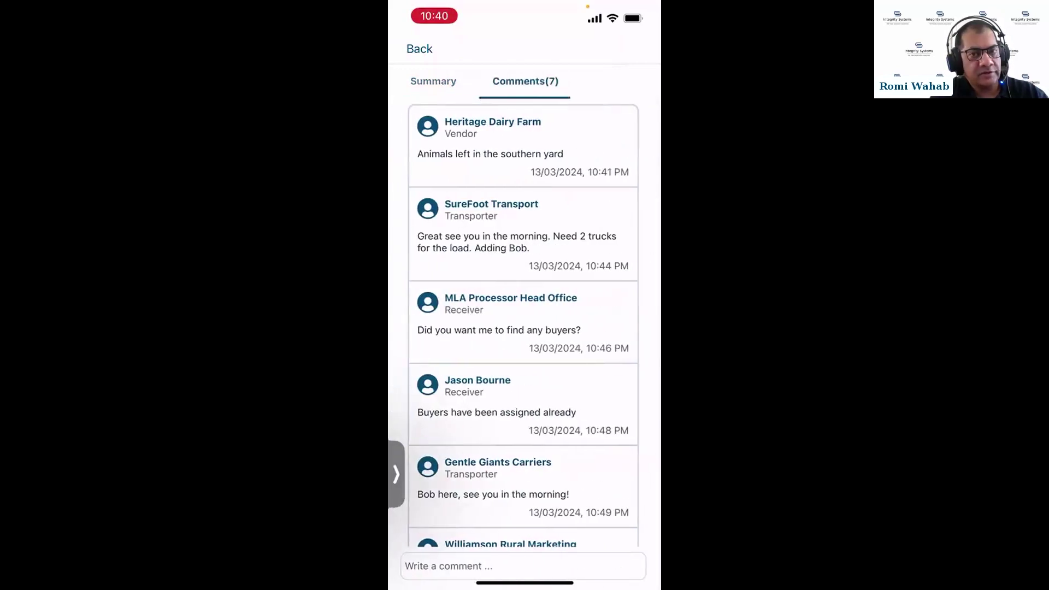
{"action": "left_click", "coordinate": [433, 81]}
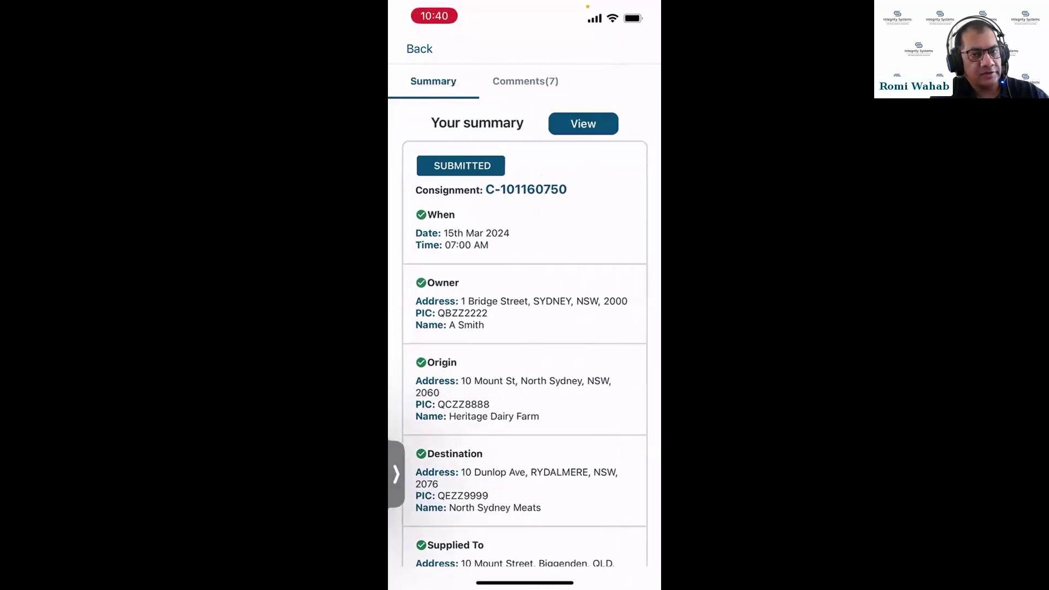
{"action": "left_click", "coordinate": [525, 81]}
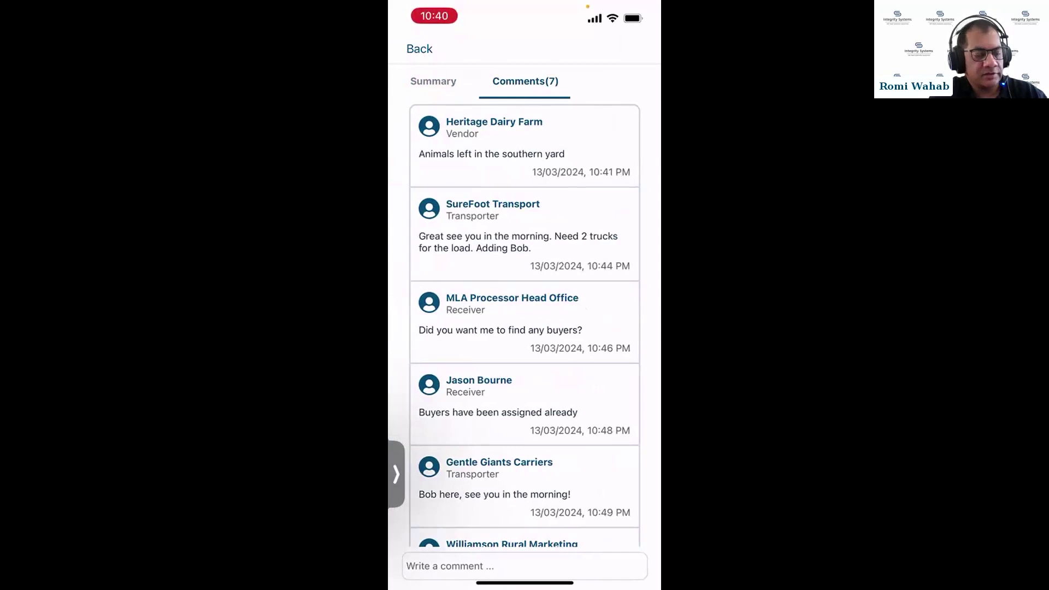
{"action": "scroll", "coordinate": [524, 327], "scroll_direction": "down", "scroll_amount": 2}
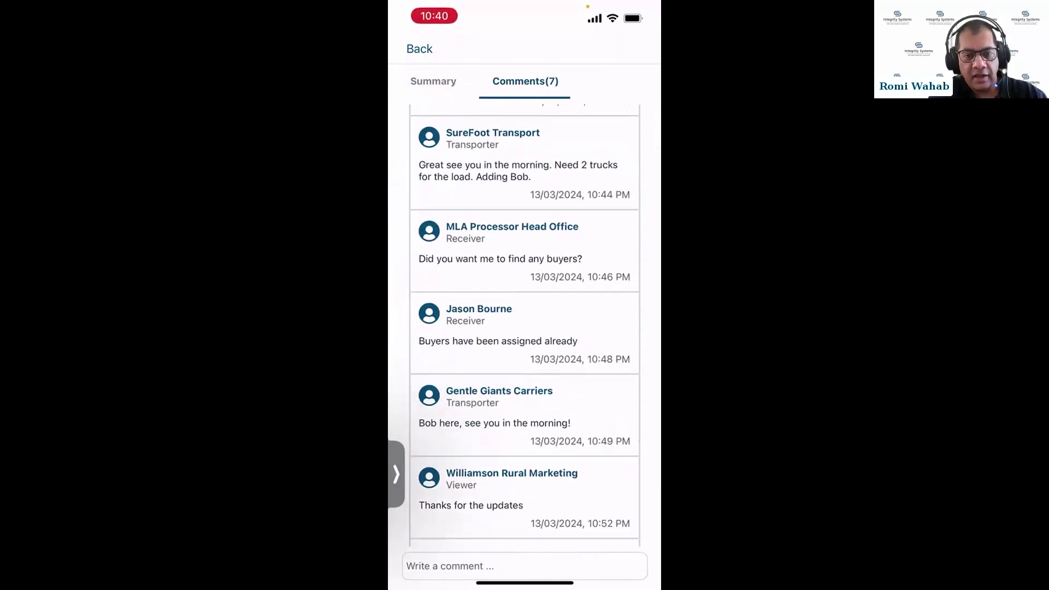
{"action": "scroll", "coordinate": [525, 327], "scroll_direction": "down", "scroll_amount": 2}
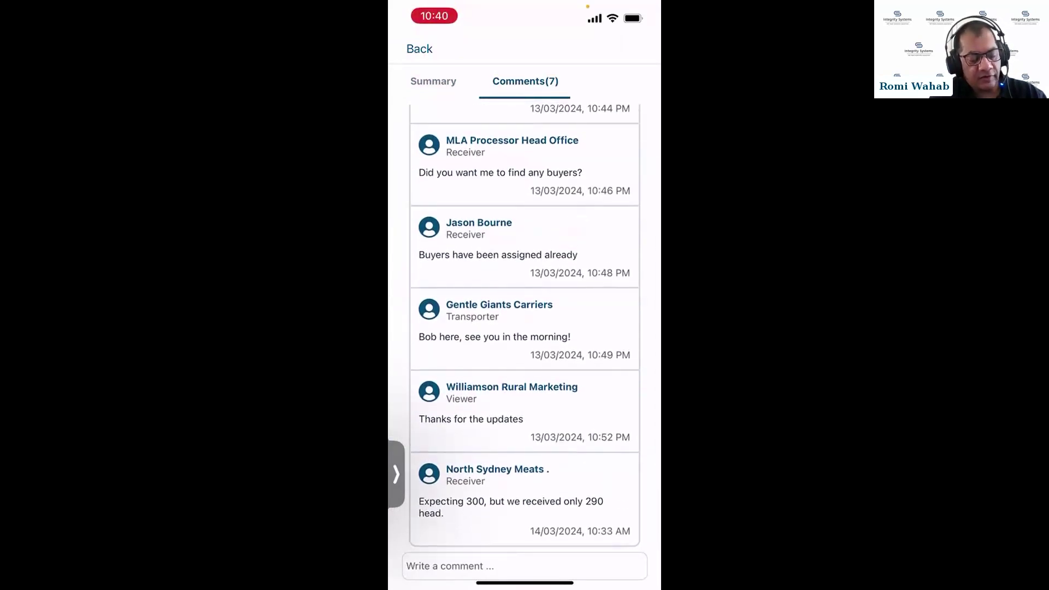
Add the comment 'Test comment from app', check it is listed as the eighth, then return to Consignments
{"action": "left_click", "coordinate": [525, 566]}
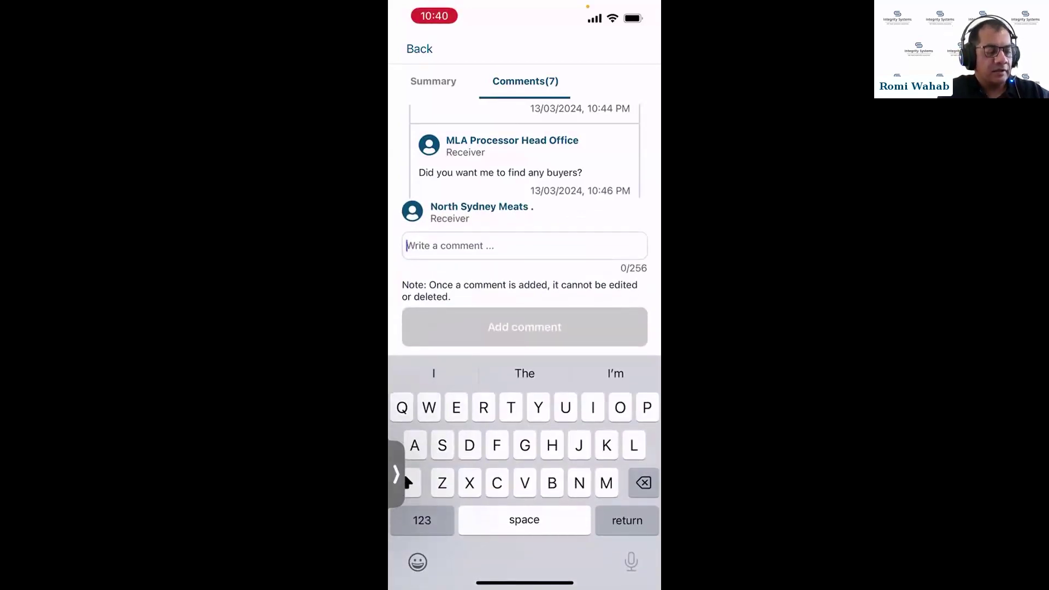
{"action": "type", "text": "Tes"}
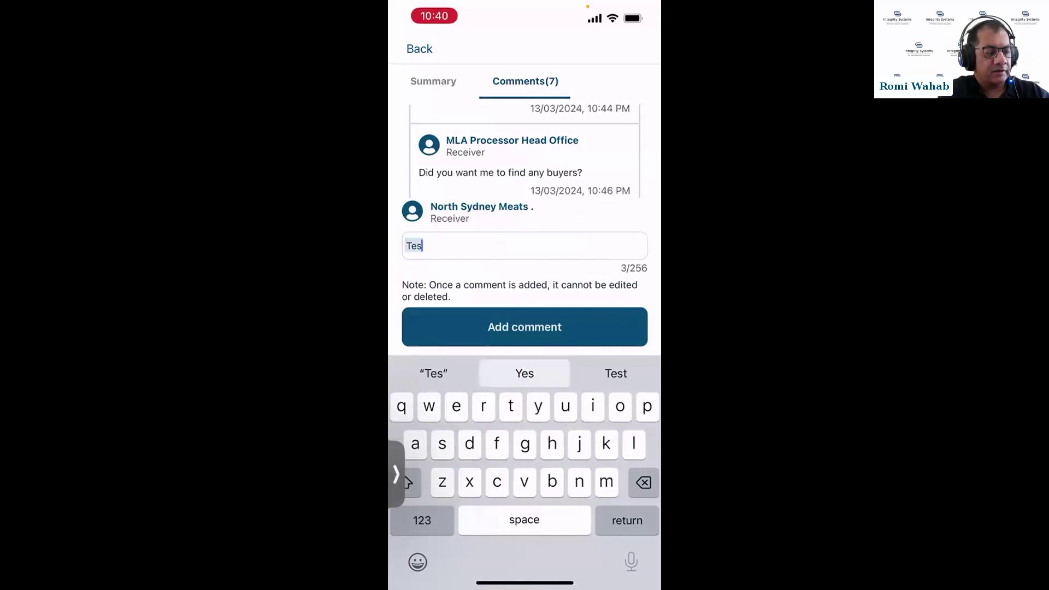
{"action": "type", "text": "t c"}
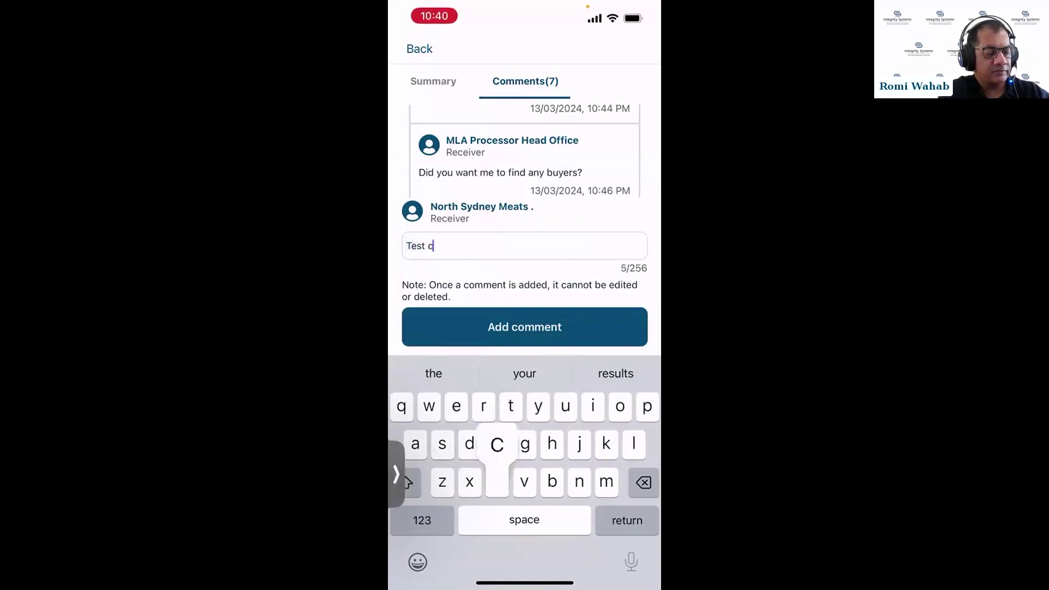
{"action": "type", "text": "omm"}
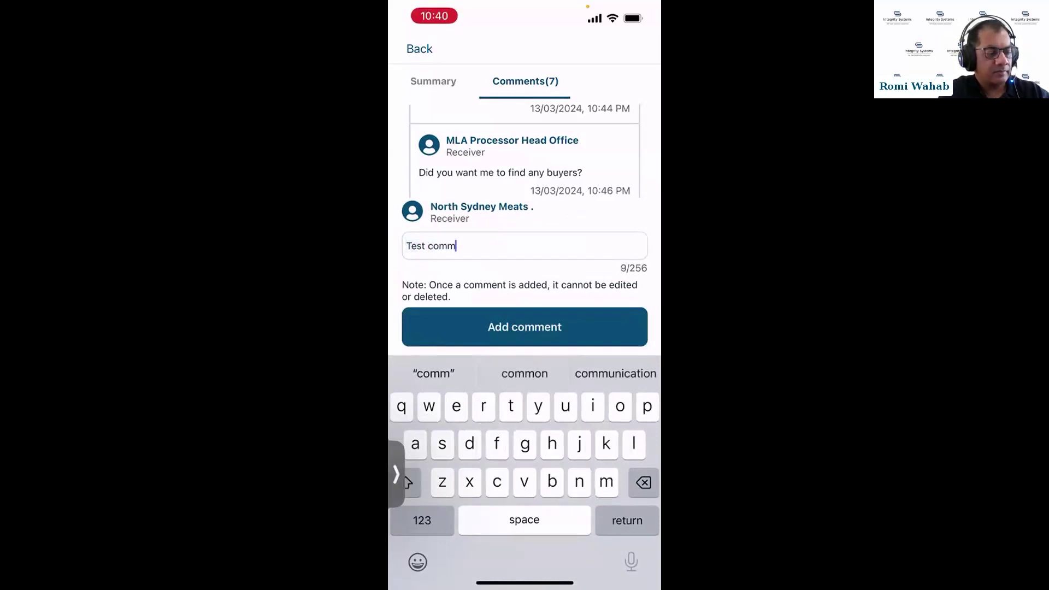
{"action": "type", "text": "ent f"}
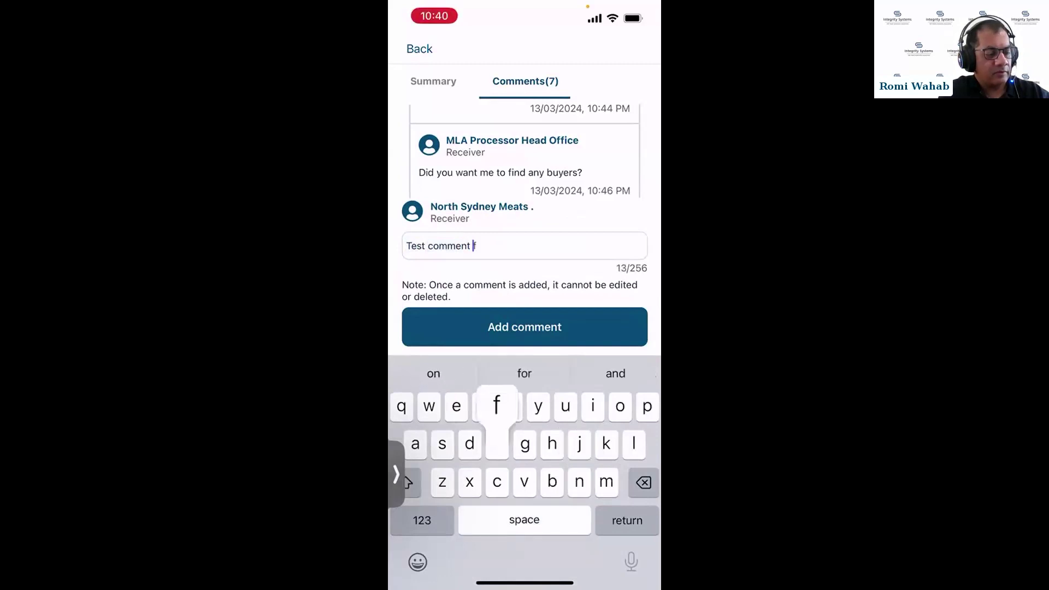
{"action": "type", "text": "rom app"}
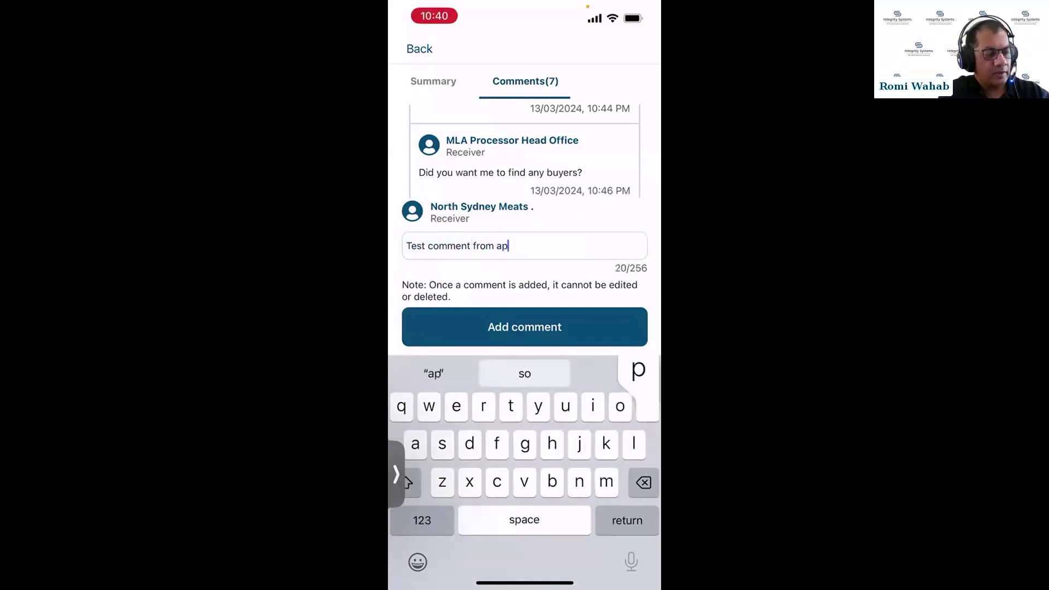
{"action": "left_click", "coordinate": [525, 327]}
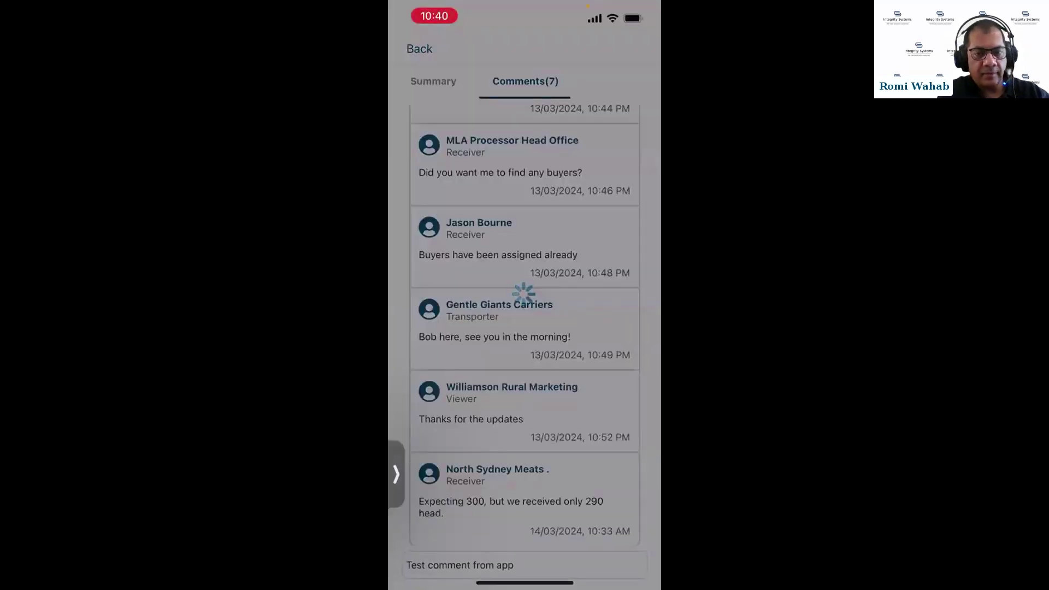
{"action": "scroll", "coordinate": [525, 325], "scroll_direction": "down", "scroll_amount": 3}
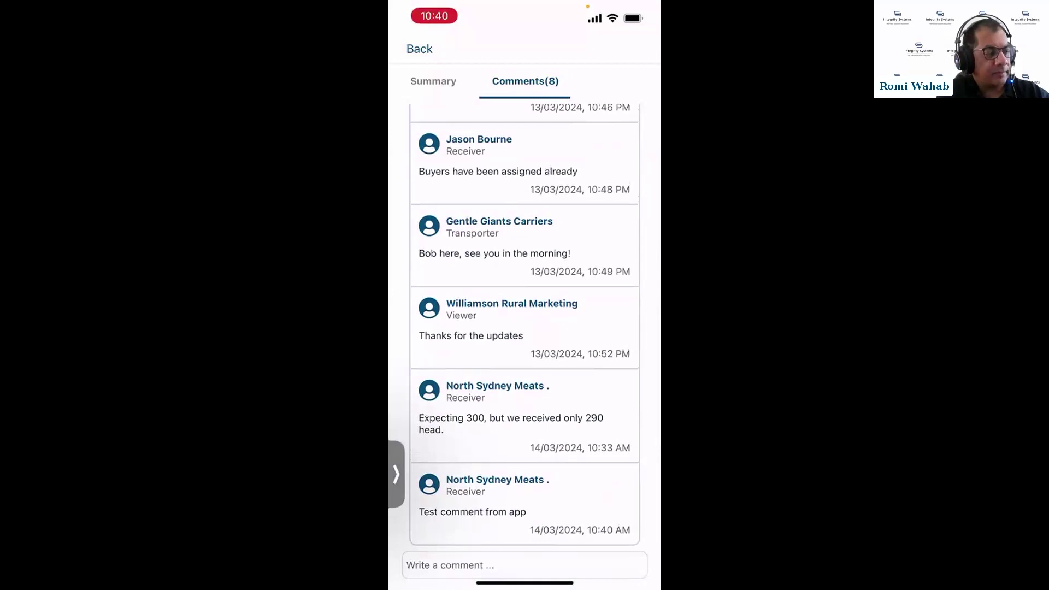
{"action": "left_click", "coordinate": [419, 48]}
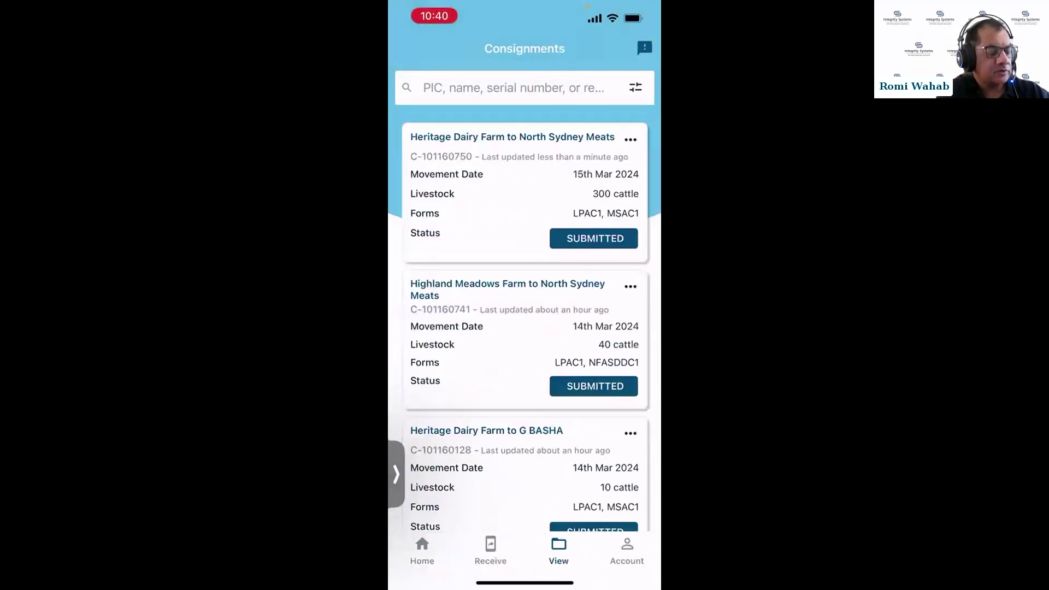
{"action": "scroll", "coordinate": [525, 322], "scroll_direction": "down", "scroll_amount": 2}
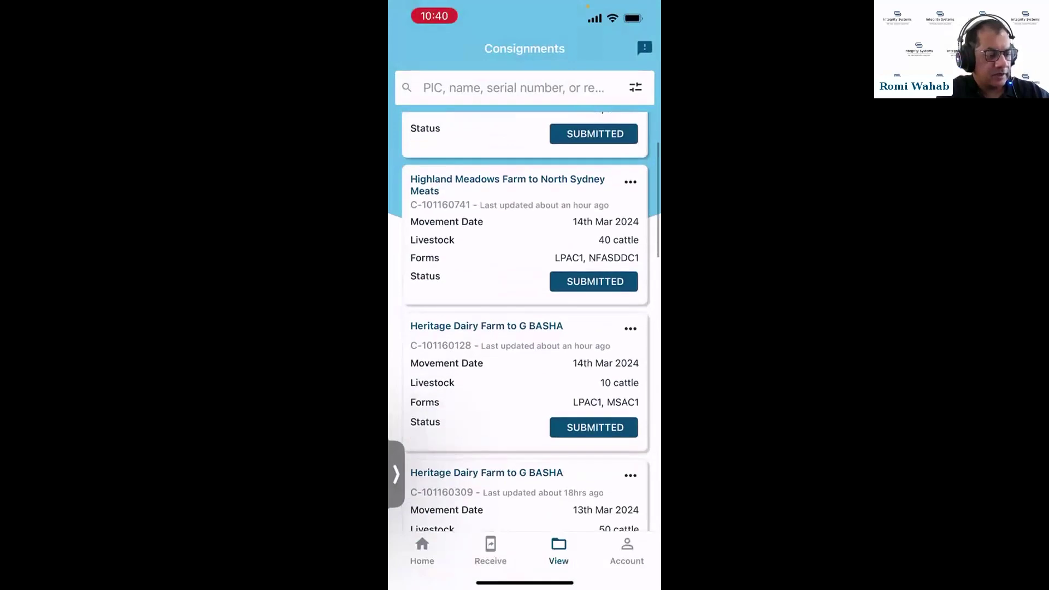
{"action": "scroll", "coordinate": [525, 322], "scroll_direction": "up", "scroll_amount": 3}
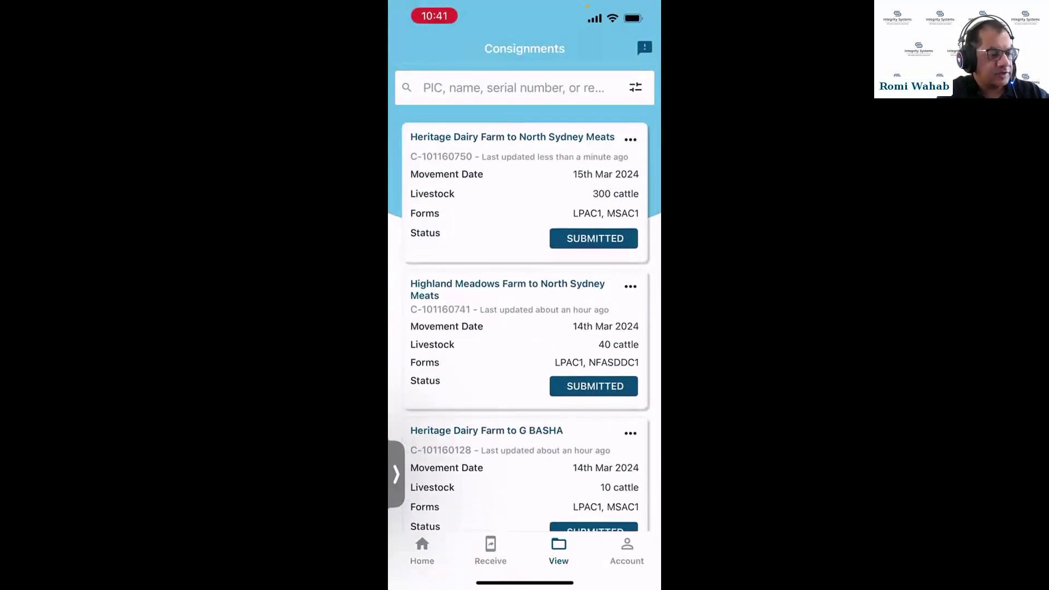
{"action": "left_click", "coordinate": [514, 87]}
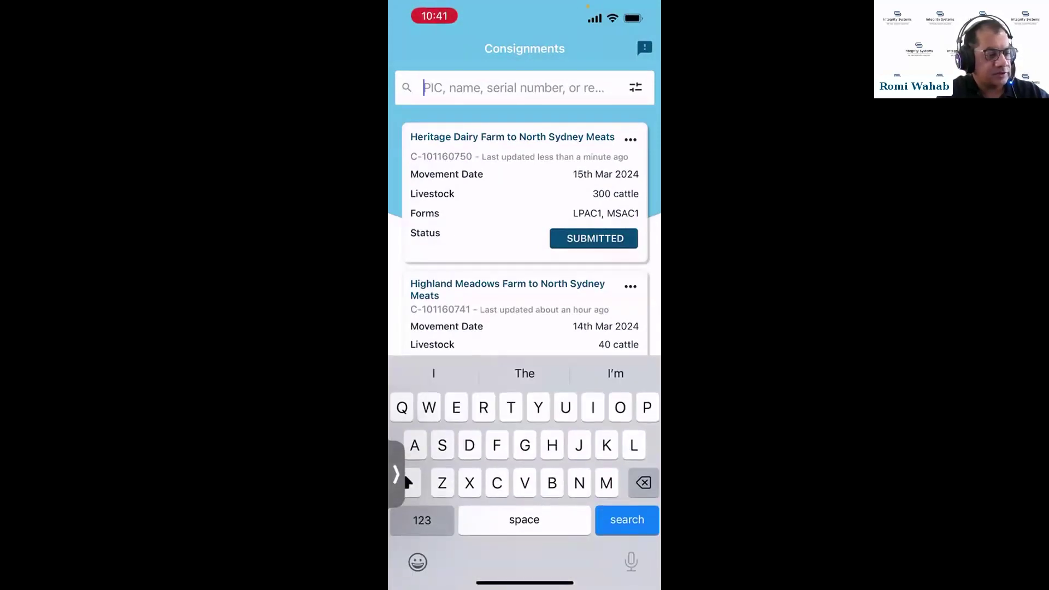
{"action": "left_click", "coordinate": [635, 88]}
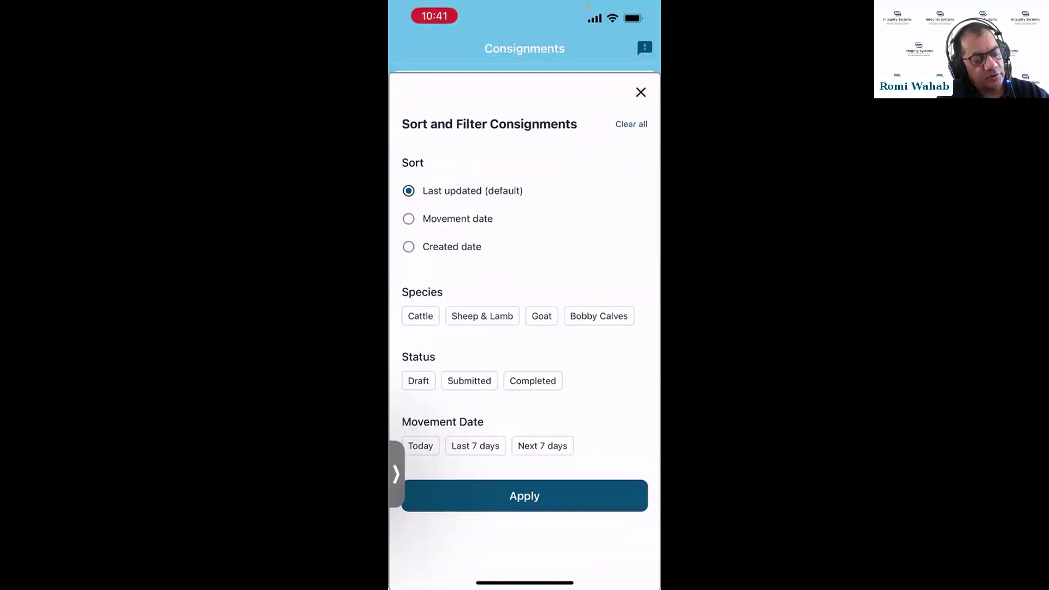
{"action": "left_click", "coordinate": [641, 92]}
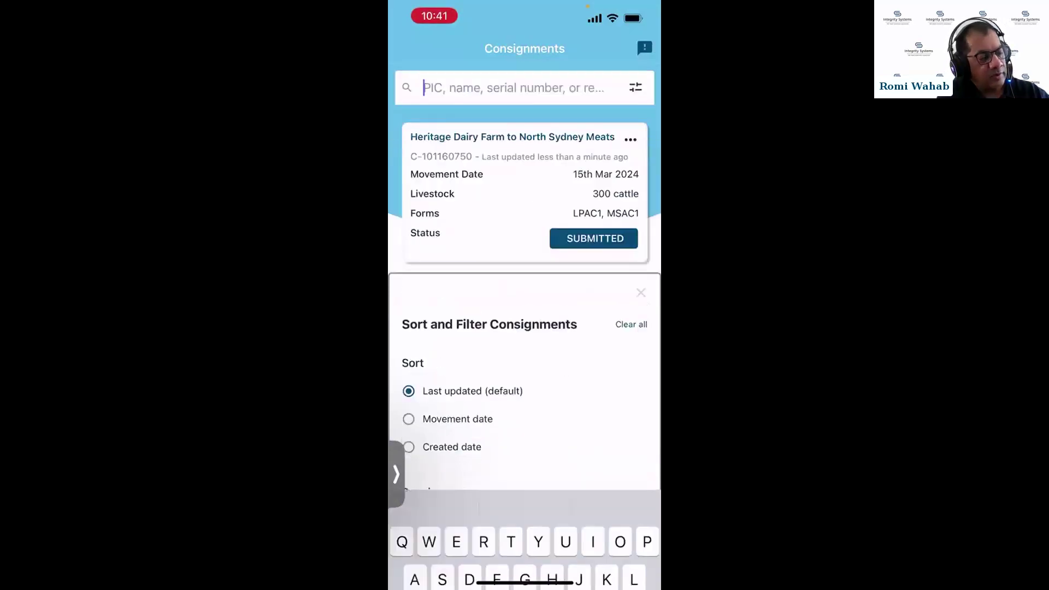
{"action": "left_click", "coordinate": [636, 87]}
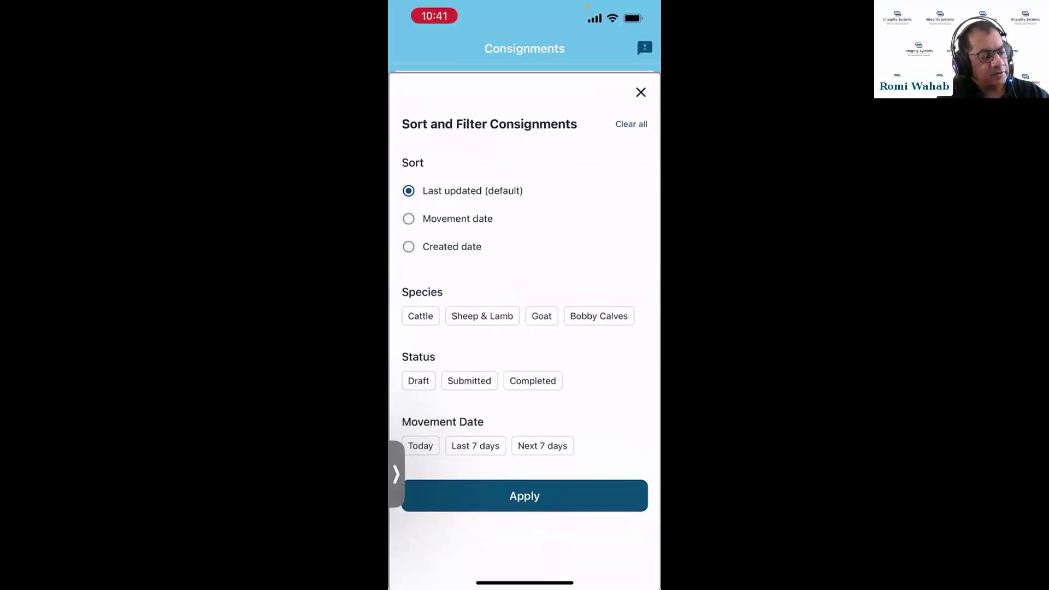
{"action": "scroll", "coordinate": [524, 317], "scroll_direction": "down", "scroll_amount": 1}
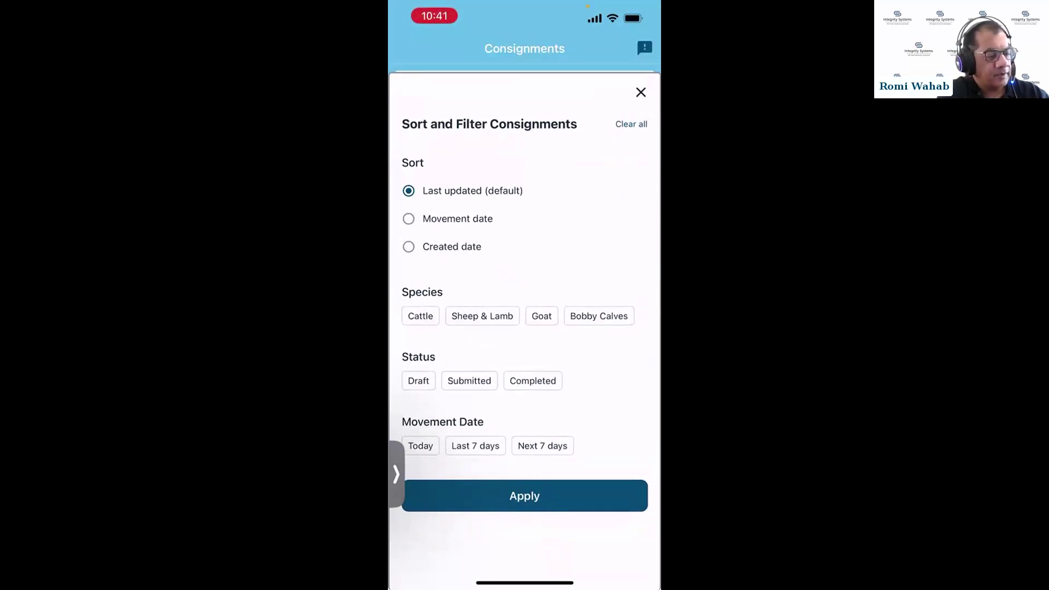
{"action": "left_click", "coordinate": [641, 92]}
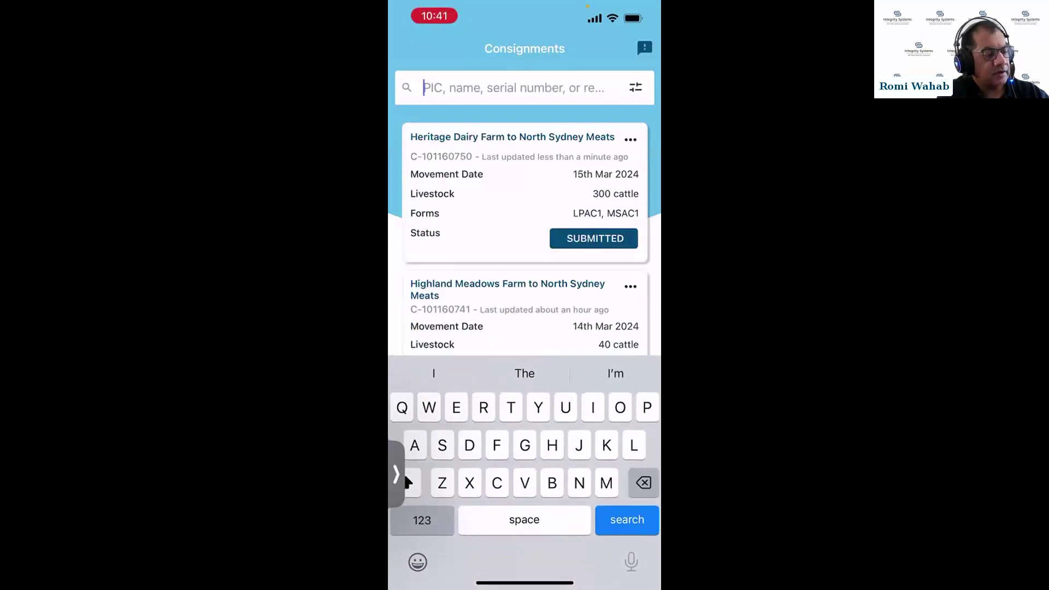